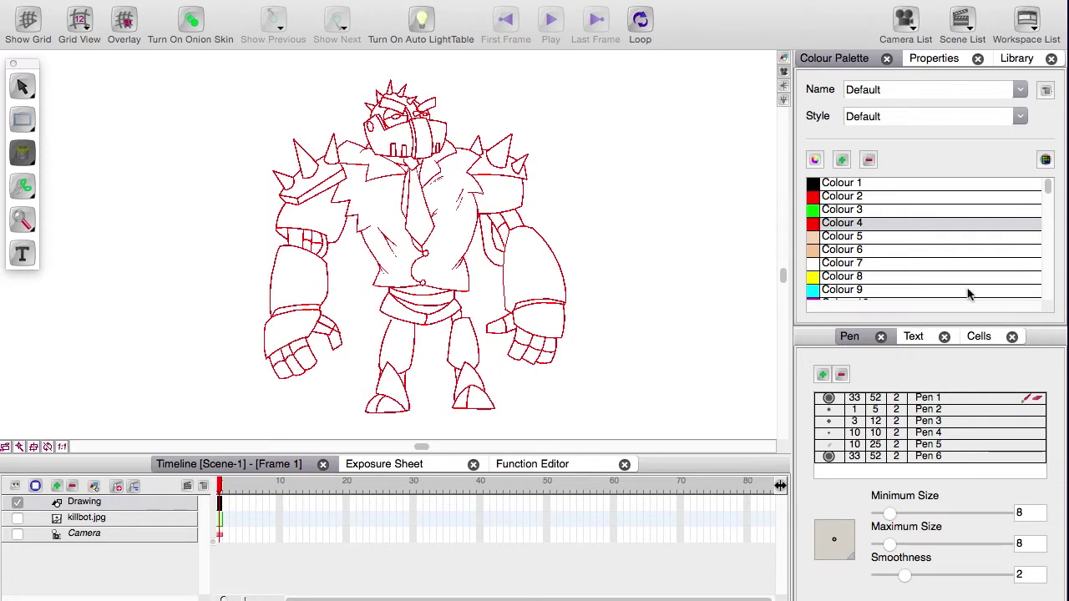
- Enlarge the colour palette list and toggle the killbot.jpg reference layer on and off again
{"action": "left_click_drag", "start_coordinate": [813, 326], "coordinate": [831, 433]}
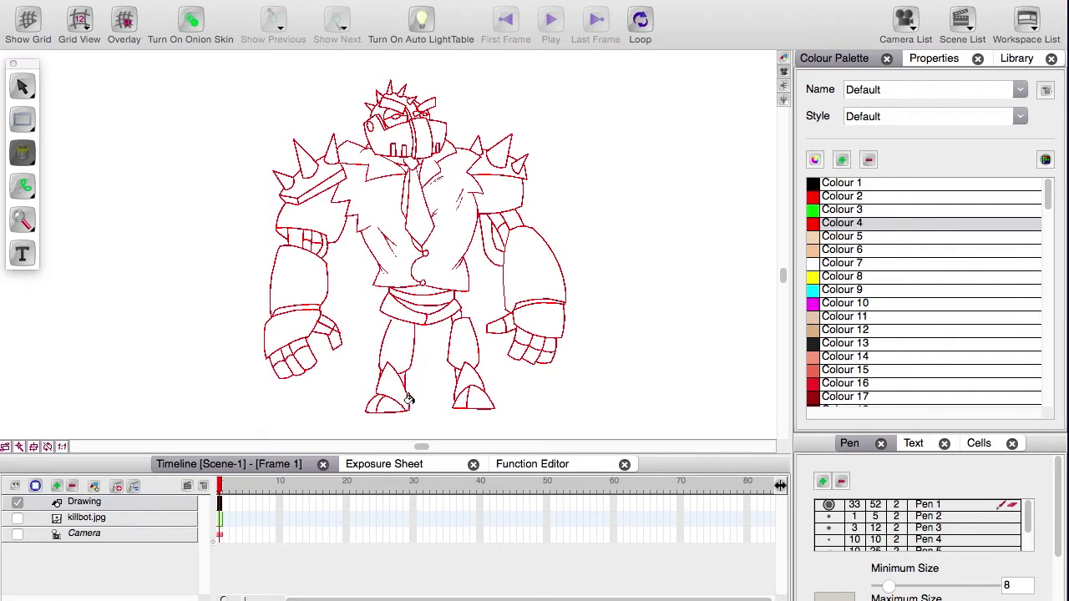
{"action": "left_click", "coordinate": [19, 518]}
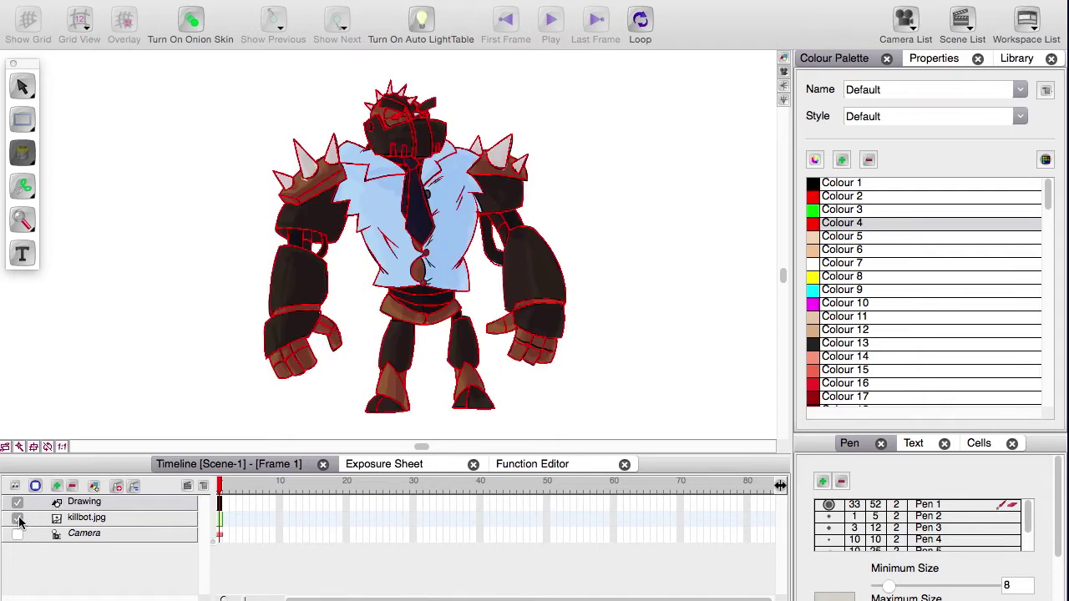
{"action": "left_click", "coordinate": [17, 518]}
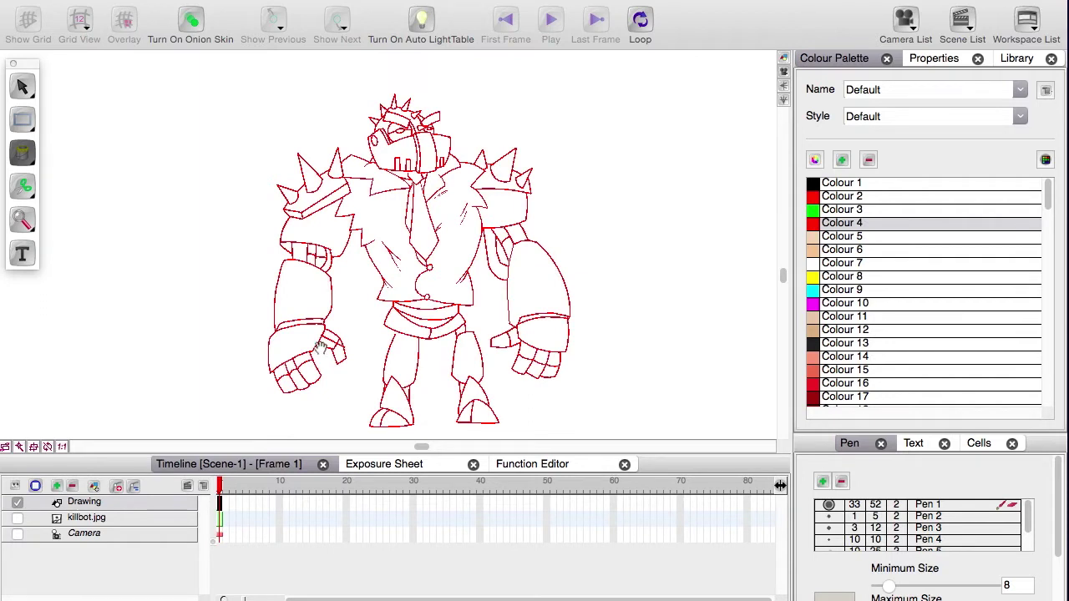
{"action": "left_click_drag", "start_coordinate": [320, 348], "coordinate": [325, 333]}
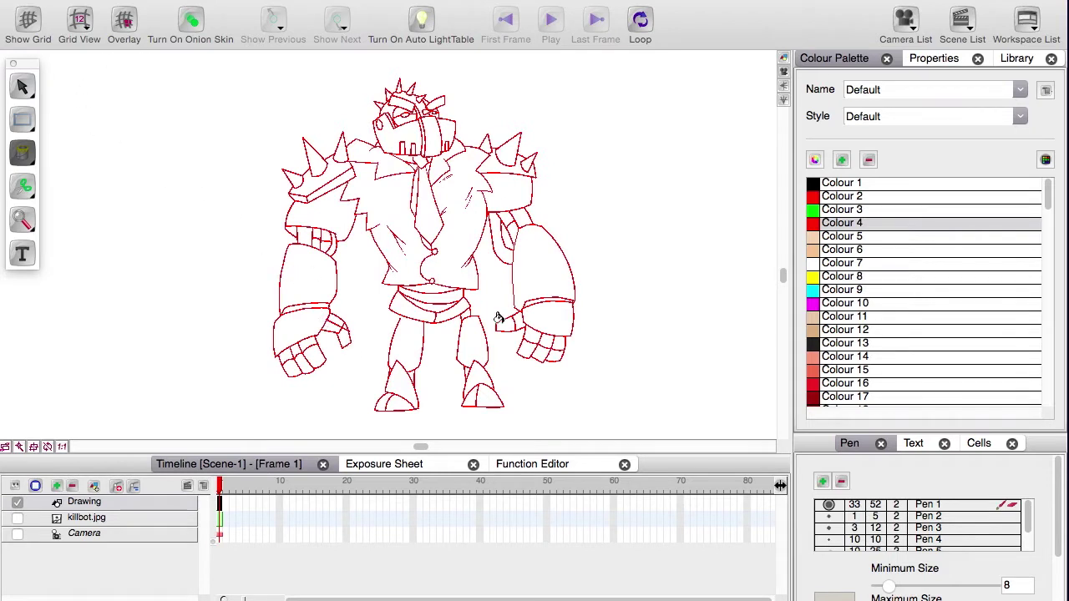
- Select the character's entire line drawing and recolour it black with Colour 1, trying other swatches on the lines first
{"action": "left_click", "coordinate": [23, 92]}
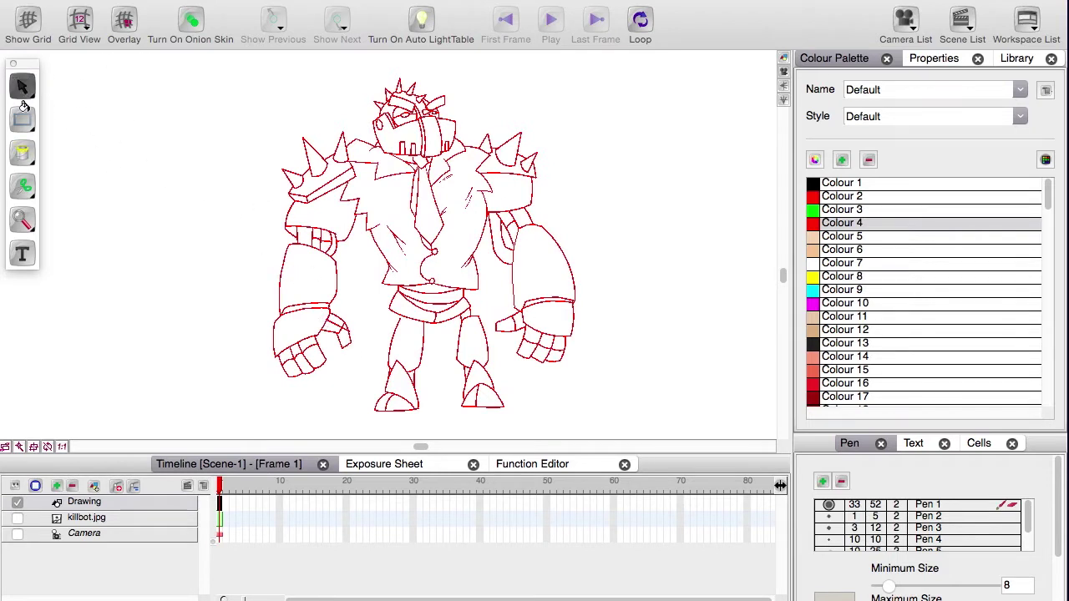
{"action": "left_click_drag", "start_coordinate": [160, 72], "coordinate": [682, 440]}
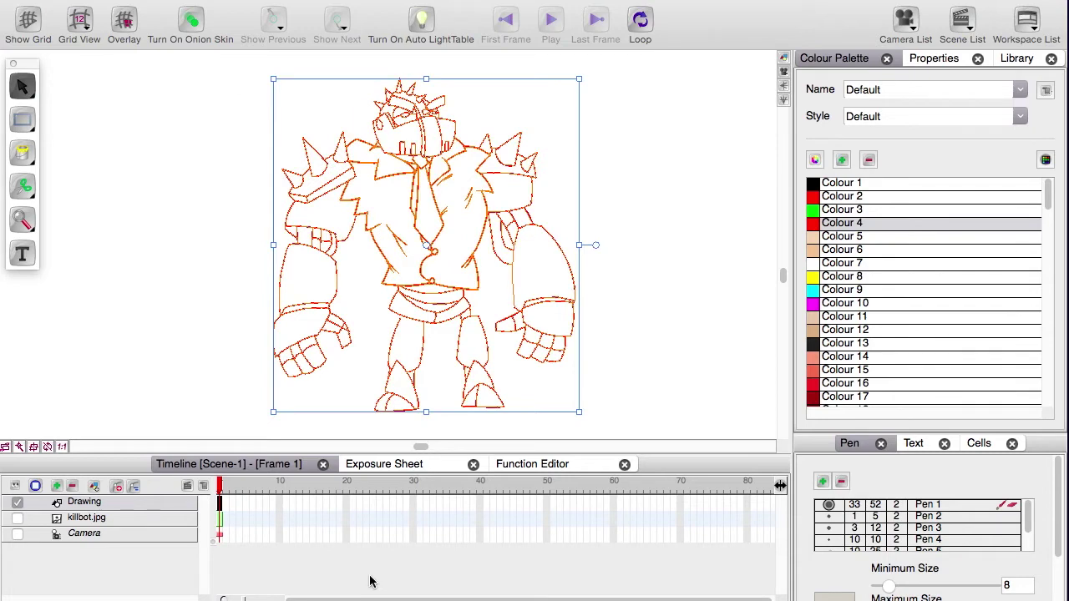
{"action": "left_click", "coordinate": [815, 277]}
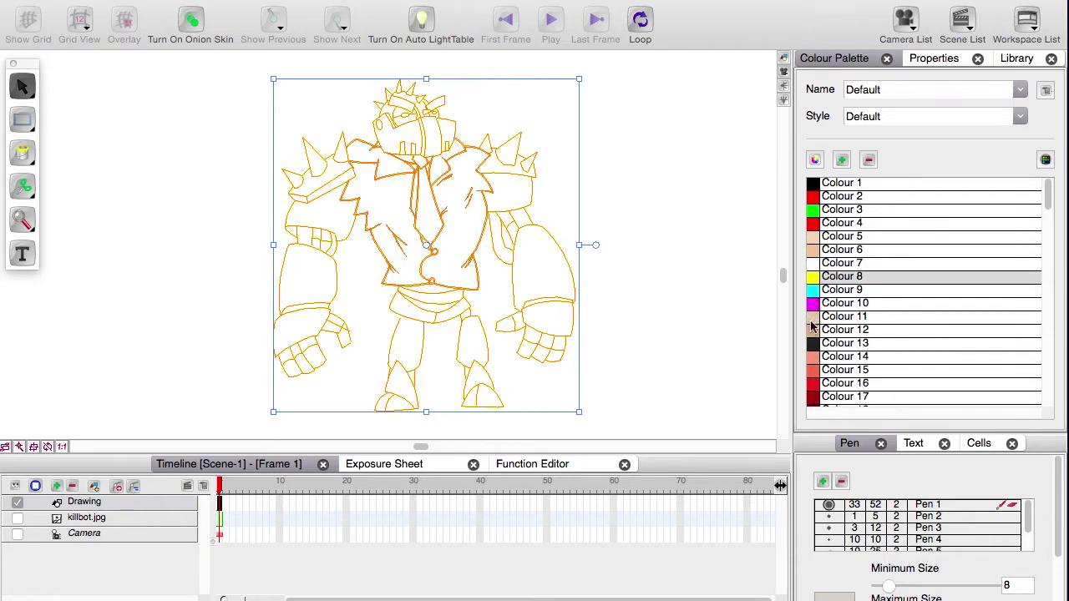
{"action": "left_click", "coordinate": [812, 319]}
{"action": "left_click", "coordinate": [813, 344]}
{"action": "left_click", "coordinate": [813, 224]}
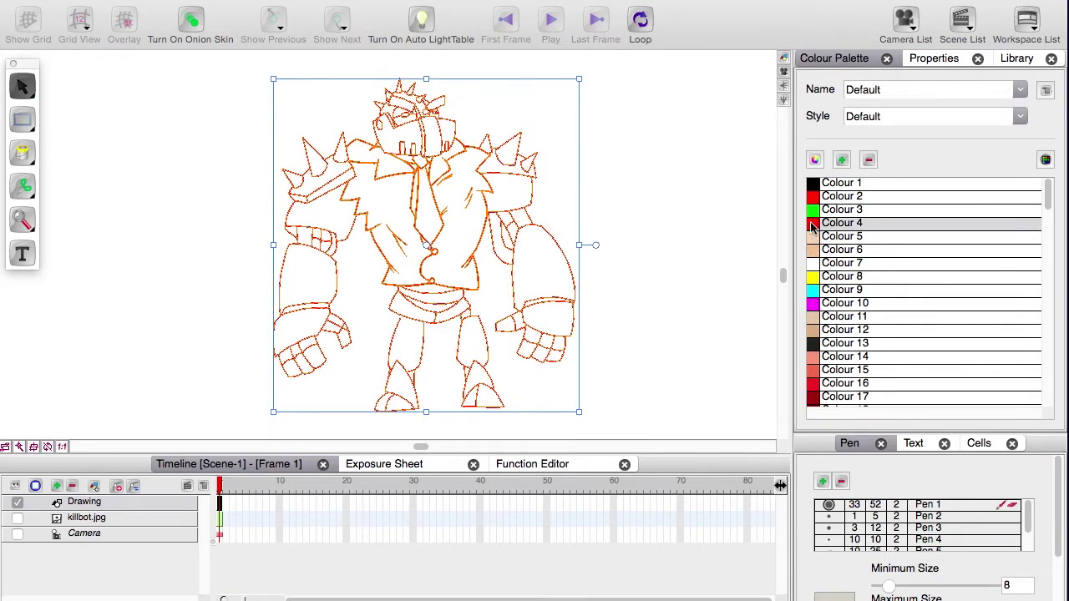
{"action": "left_click", "coordinate": [813, 197]}
{"action": "left_click", "coordinate": [814, 184]}
{"action": "left_click", "coordinate": [682, 288]}
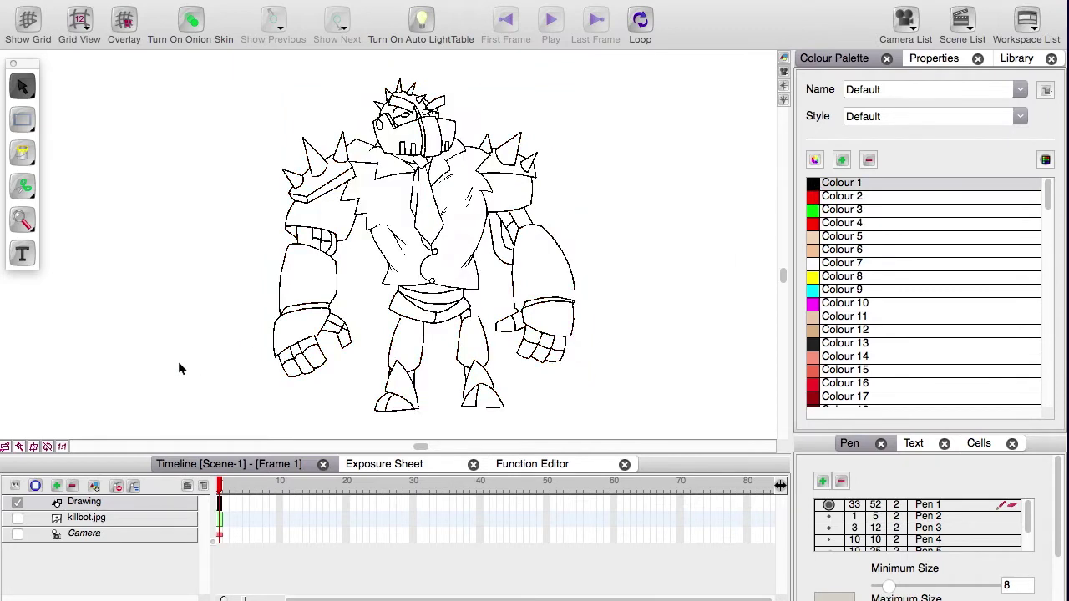
- Fill the shirt body and the left arm's upper, forearm and wrist sections with cyan Colour 9 using the Paint tool
{"action": "mouse_move", "coordinate": [183, 351]}
{"action": "left_mouse_down"}
{"action": "mouse_move", "coordinate": [176, 340]}
{"action": "mouse_move", "coordinate": [163, 377]}
{"action": "mouse_move", "coordinate": [144, 376]}
{"action": "left_mouse_up"}
{"action": "key", "text": "z"}
{"action": "key", "text": "alt+i"}
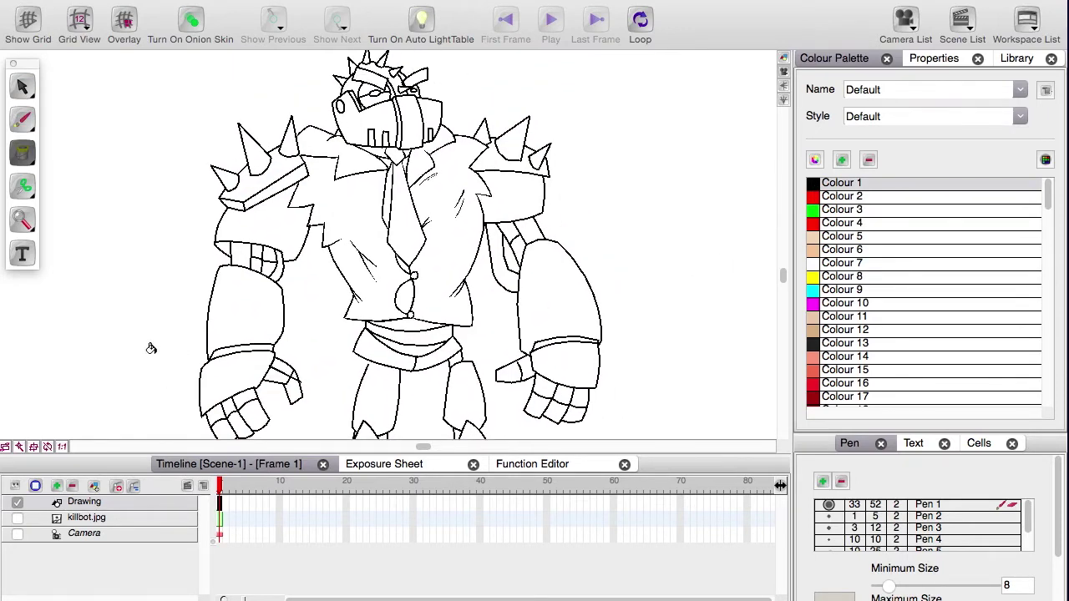
{"action": "left_click_drag", "start_coordinate": [1044, 200], "coordinate": [716, 373]}
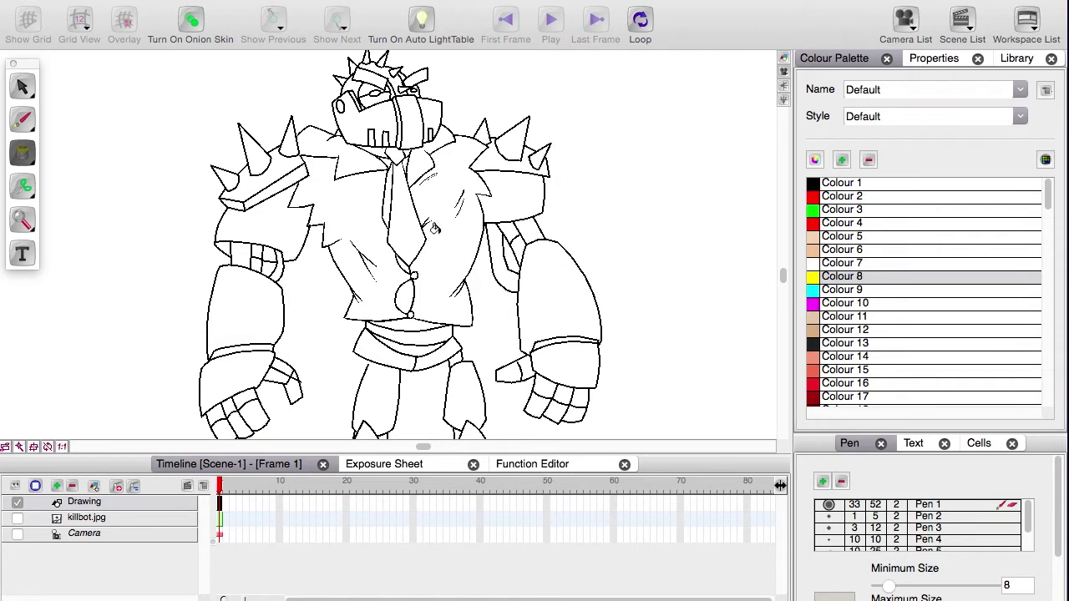
{"action": "left_click", "coordinate": [814, 291]}
{"action": "left_click", "coordinate": [447, 203]}
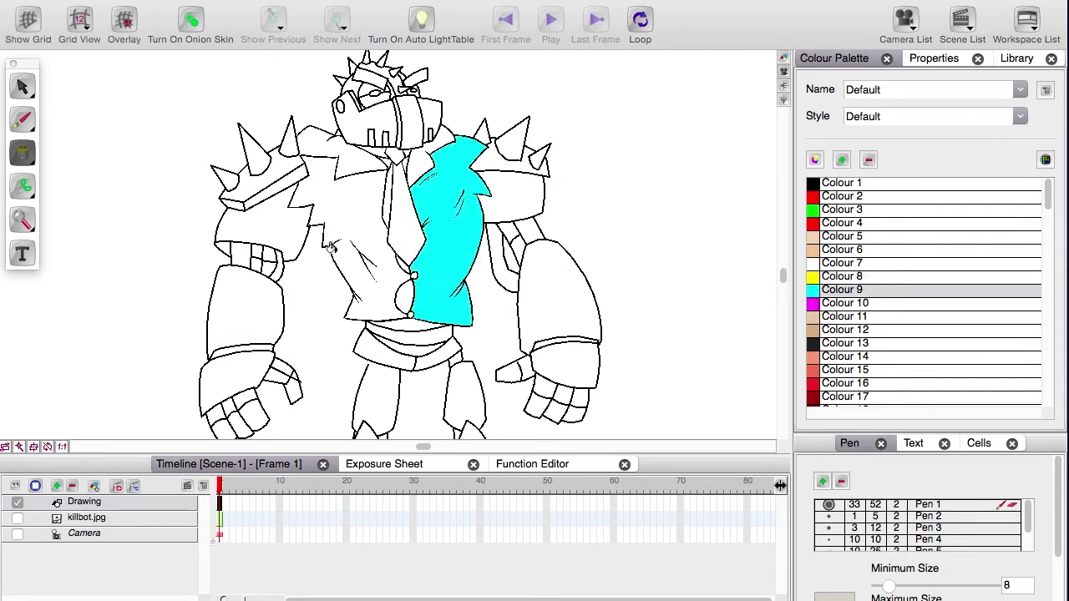
{"action": "left_click", "coordinate": [282, 216]}
{"action": "left_click", "coordinate": [363, 204]}
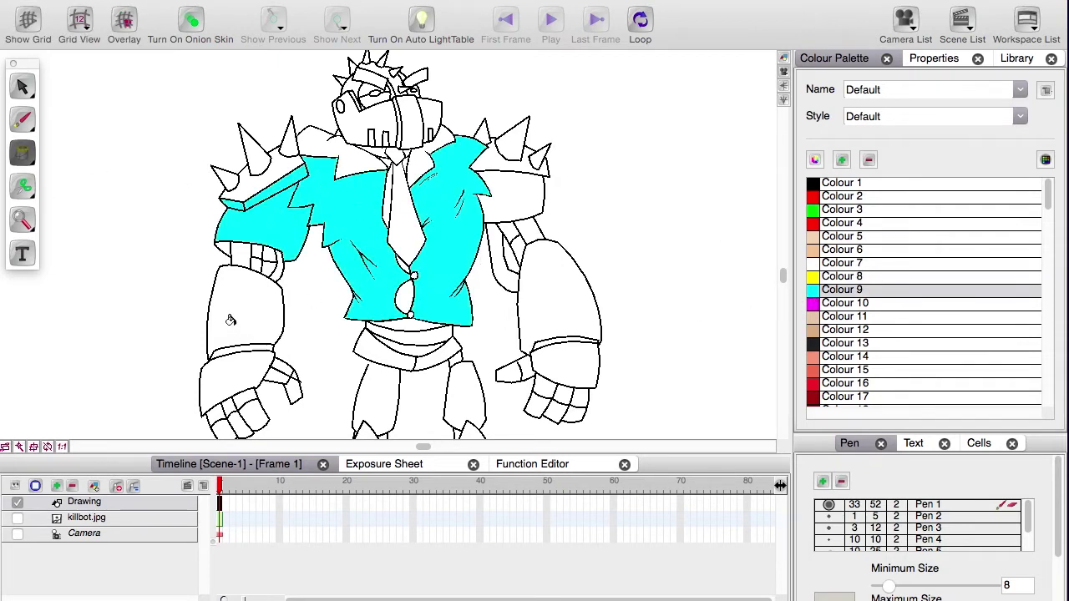
{"action": "left_click", "coordinate": [232, 320]}
{"action": "left_click", "coordinate": [235, 369]}
- Undo all the cyan fills on the shirt and arm
{"action": "key", "text": "ctrl+z"}
{"action": "key", "text": "ctrl+z"}
{"action": "key", "text": "ctrl+z"}
{"action": "key", "text": "ctrl+z"}
{"action": "key", "text": "ctrl+z"}
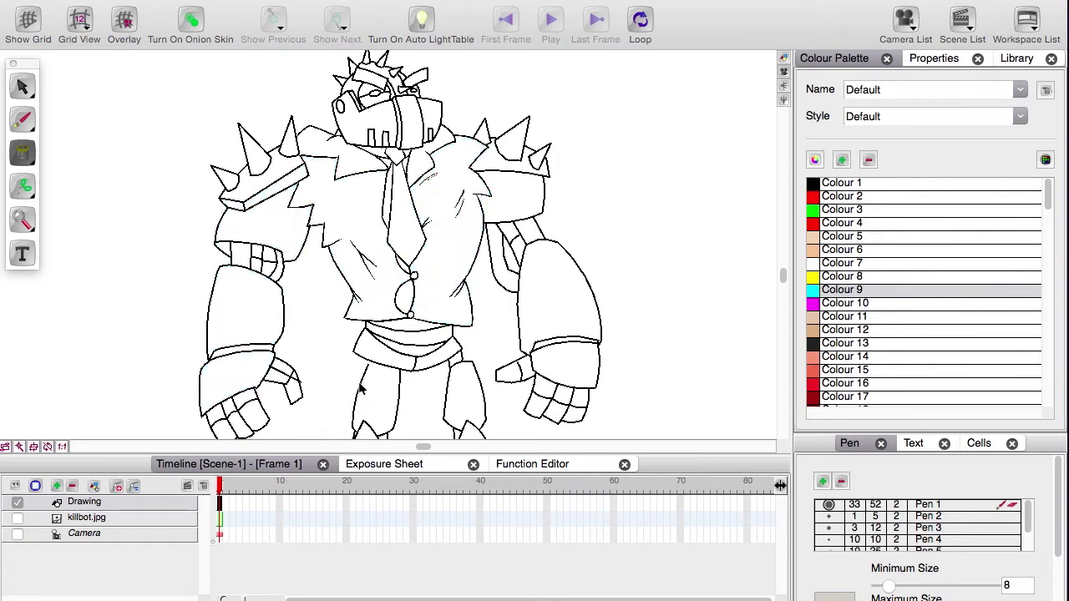
{"action": "key", "text": "ctrl+z"}
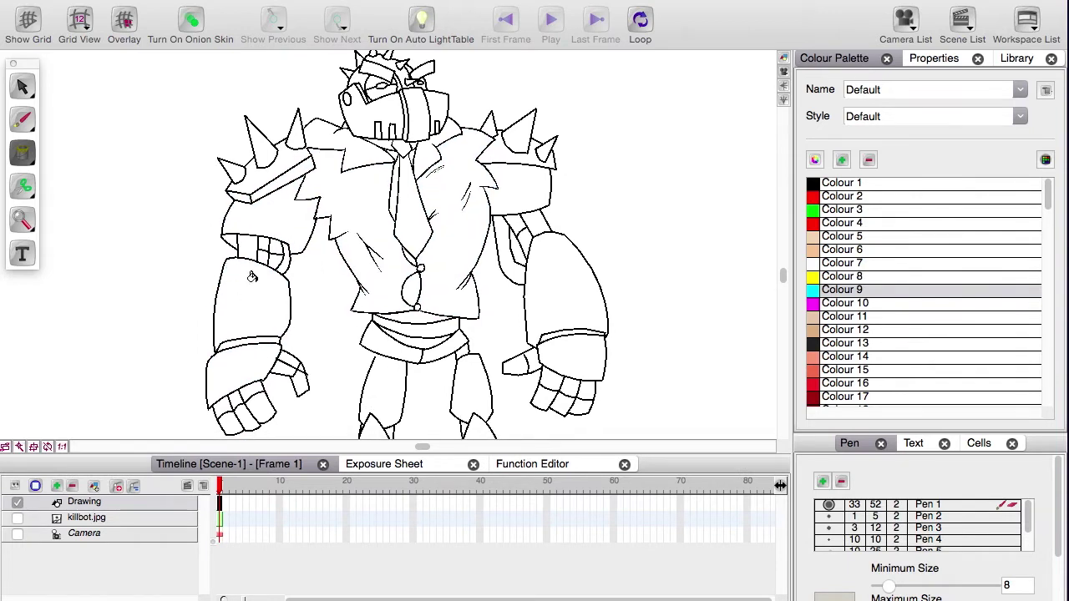
- Add seven new black swatches to the Default palette, based on Colour 1
{"action": "scroll", "coordinate": [1044, 204], "scroll_direction": "down", "scroll_amount": 10}
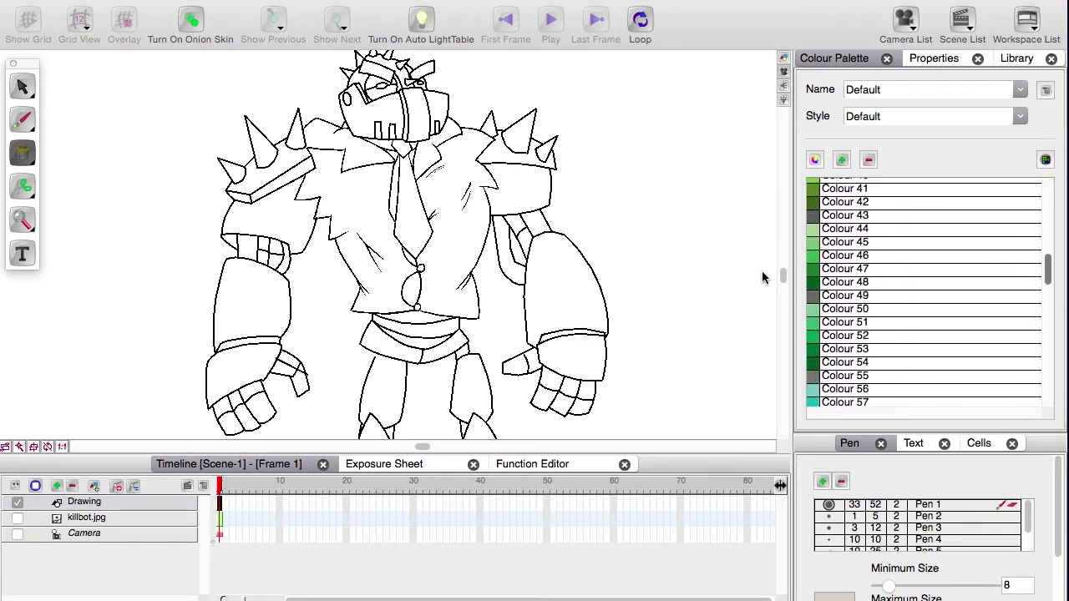
{"action": "left_click_drag", "start_coordinate": [763, 271], "coordinate": [779, 397]}
{"action": "scroll", "coordinate": [799, 226], "scroll_direction": "up", "scroll_amount": 20}
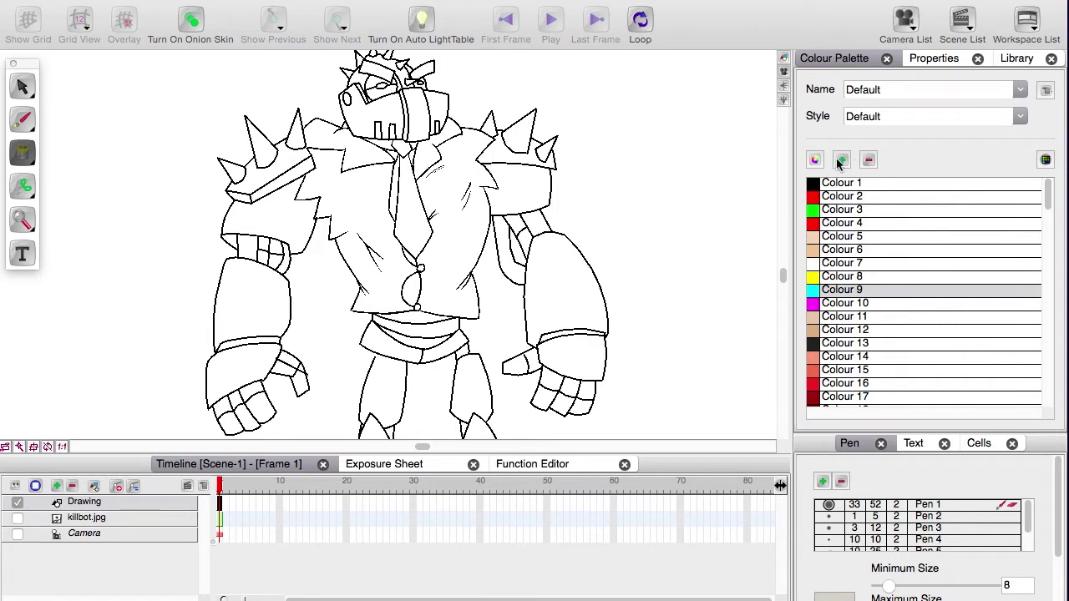
{"action": "left_click", "coordinate": [825, 185]}
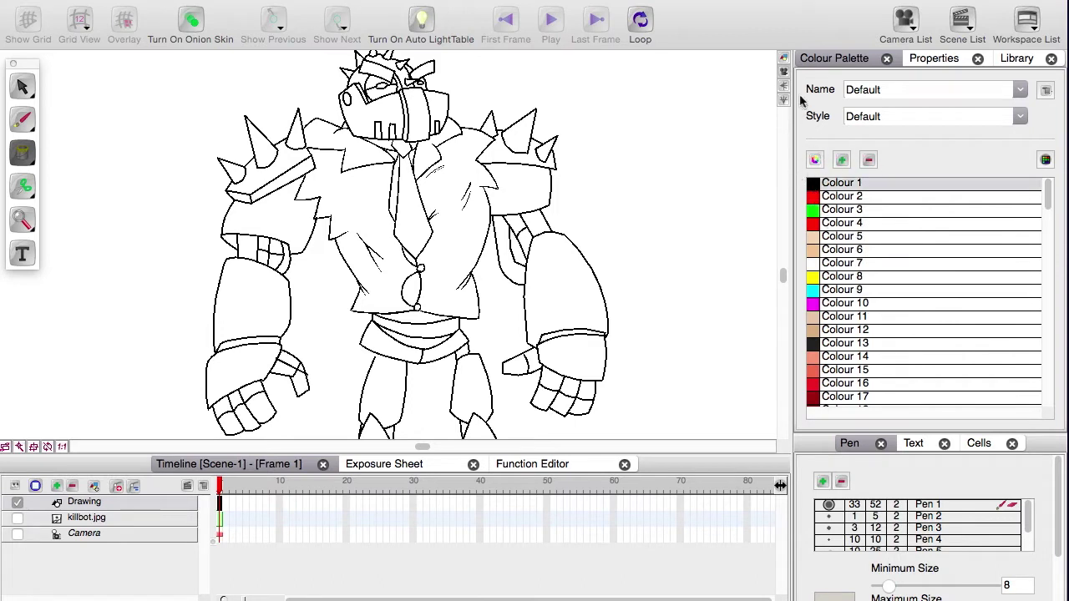
{"action": "left_click", "coordinate": [842, 161]}
{"action": "left_click", "coordinate": [843, 161]}
{"action": "left_click", "coordinate": [844, 161]}
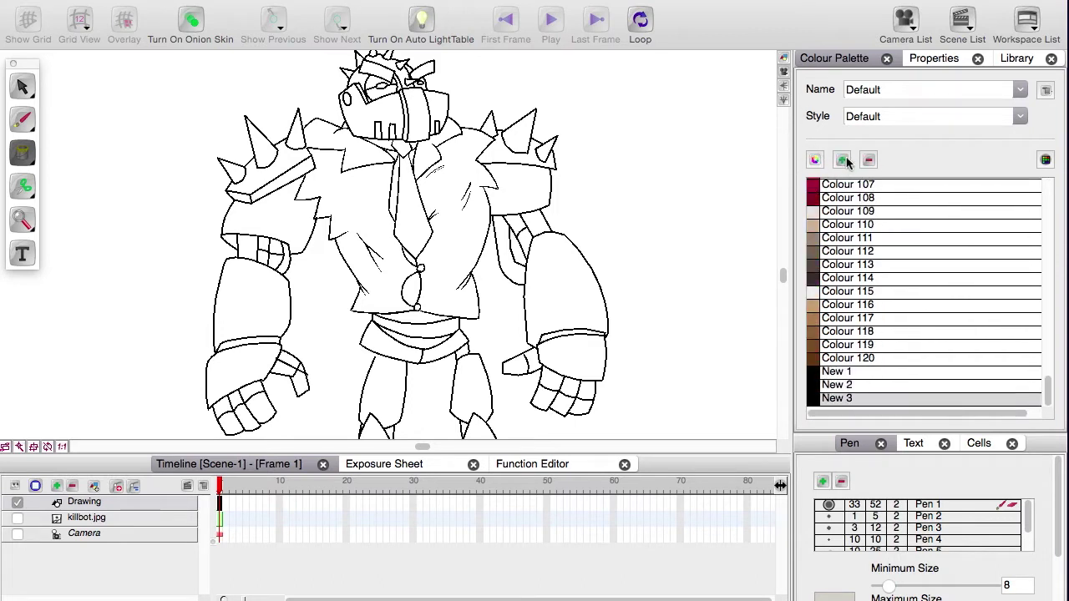
{"action": "left_click", "coordinate": [844, 161]}
{"action": "left_click", "coordinate": [844, 161]}
{"action": "left_click", "coordinate": [843, 161]}
{"action": "left_click", "coordinate": [843, 162]}
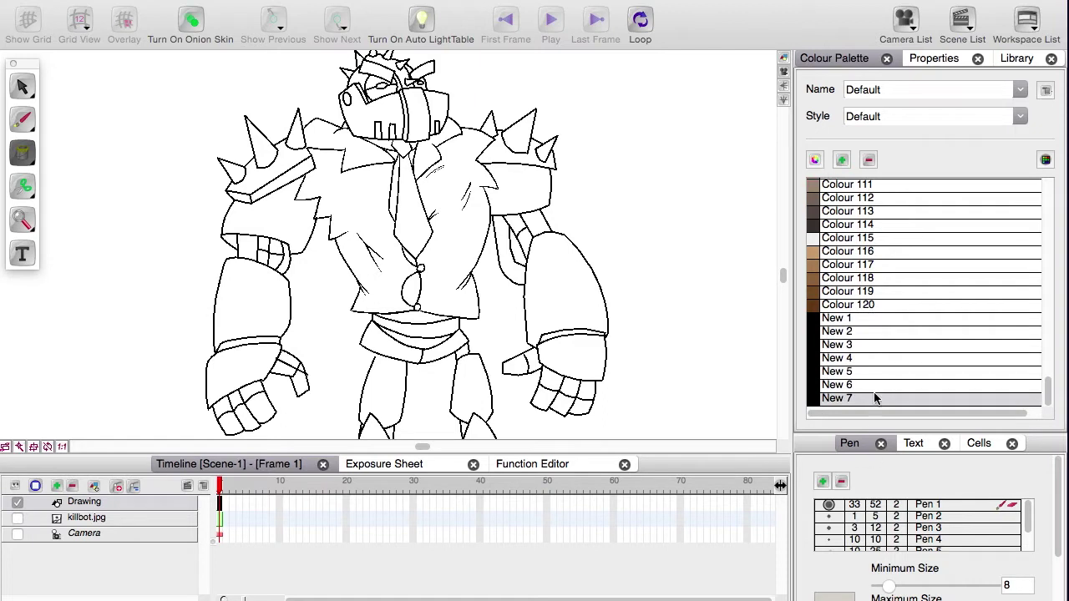
- Add one more new swatch to the palette, based on the light brown Colour 116
{"action": "left_click", "coordinate": [835, 318]}
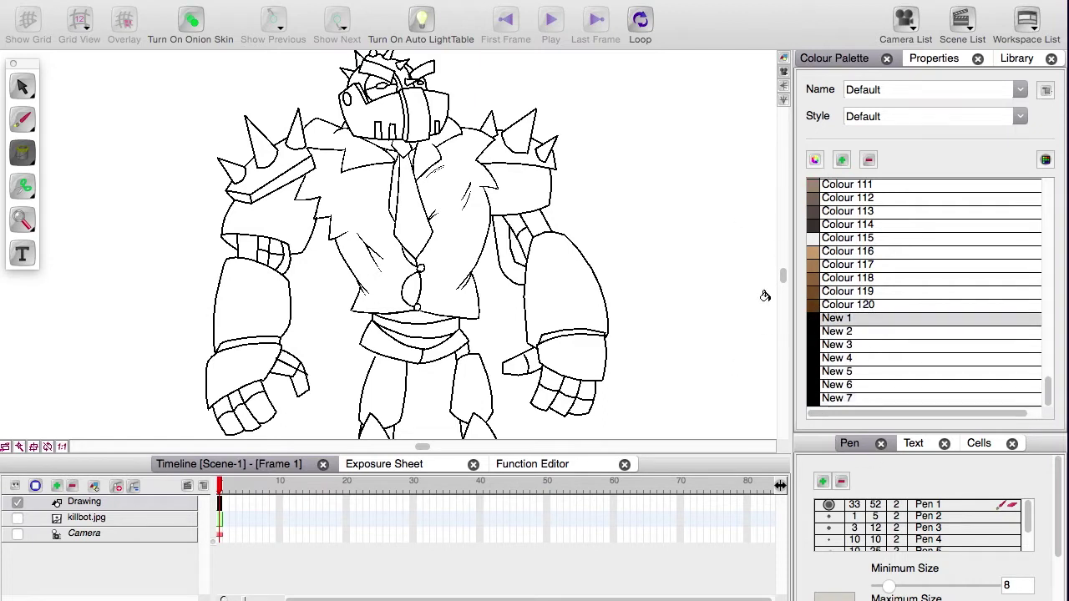
{"action": "left_click", "coordinate": [823, 251]}
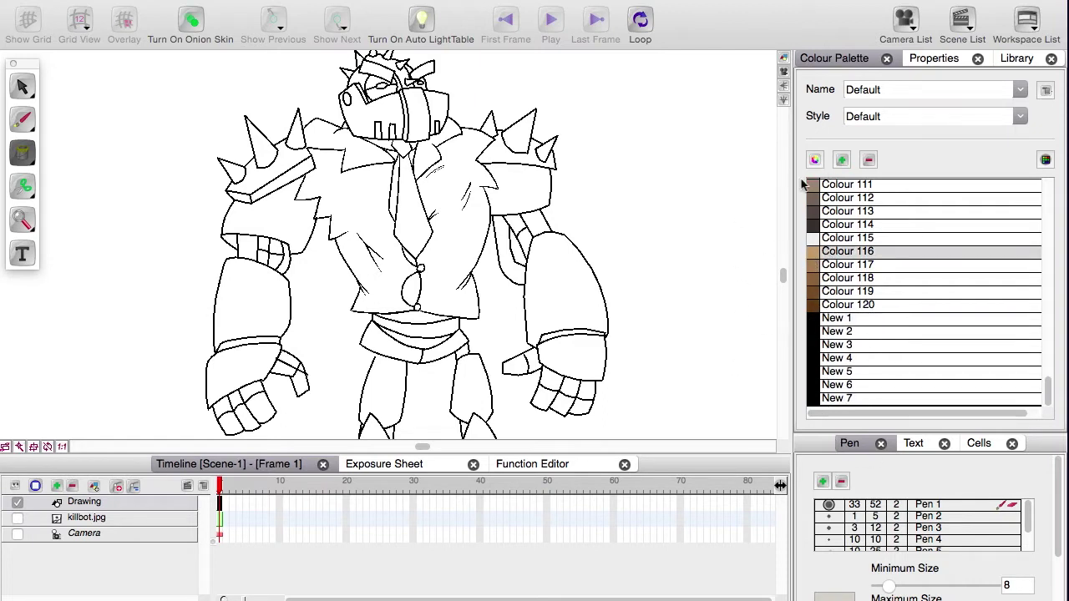
{"action": "left_click", "coordinate": [842, 159]}
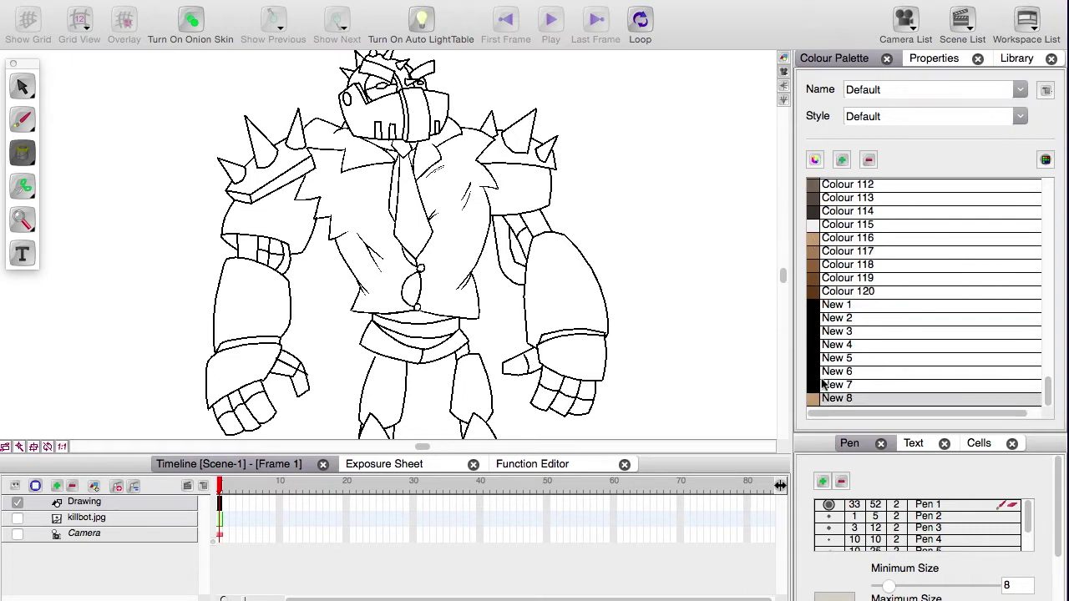
- Change the New 1 swatch to a full-brightness orange with the colour wheel and close the colour picker
{"action": "left_click", "coordinate": [815, 307]}
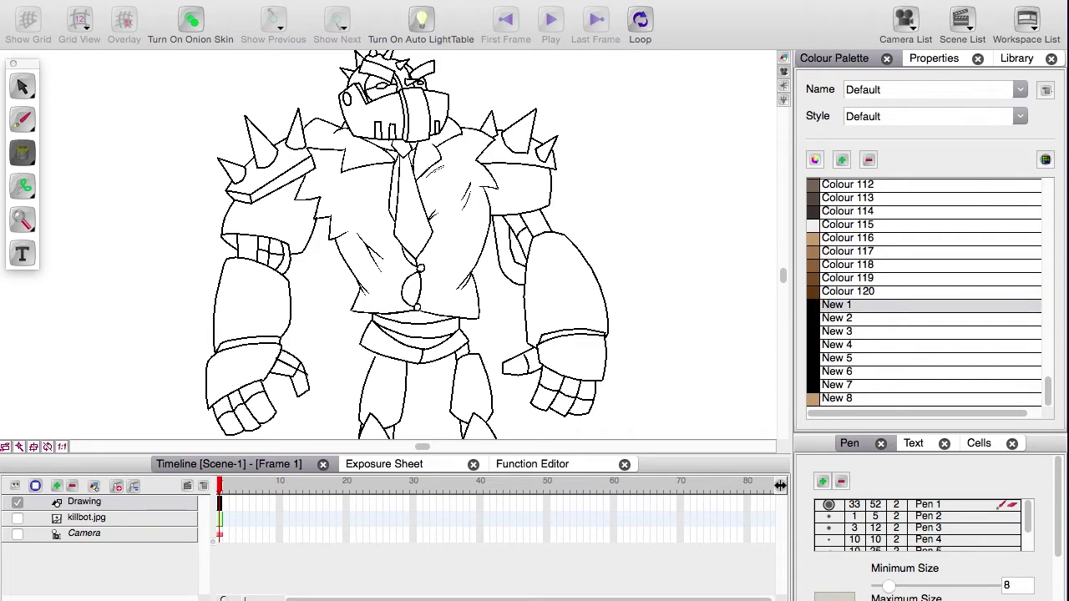
{"action": "left_click_drag", "start_coordinate": [708, 101], "coordinate": [523, 100]}
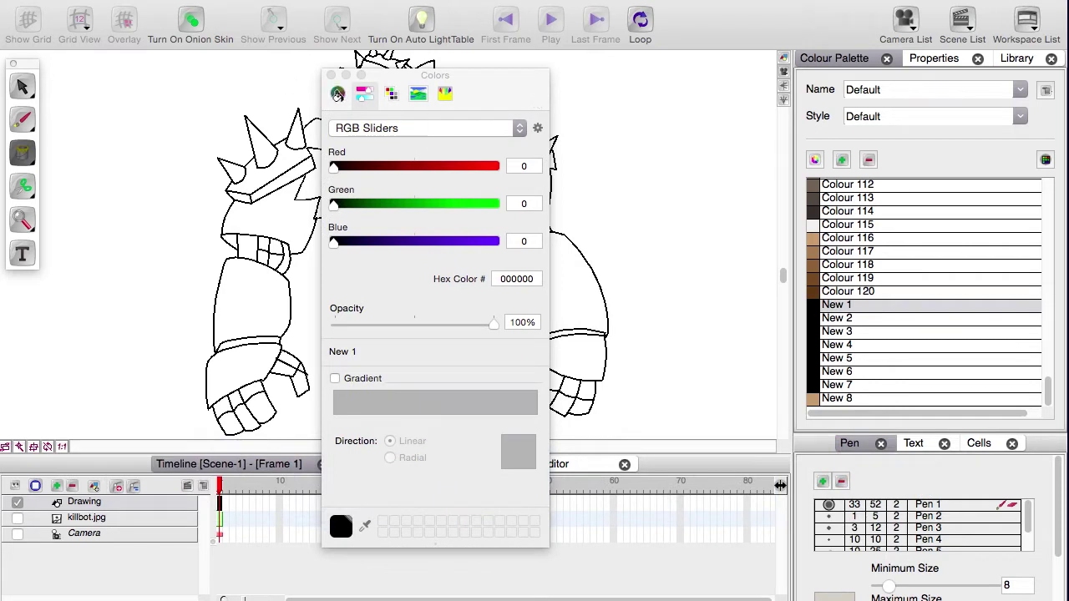
{"action": "left_click", "coordinate": [337, 93]}
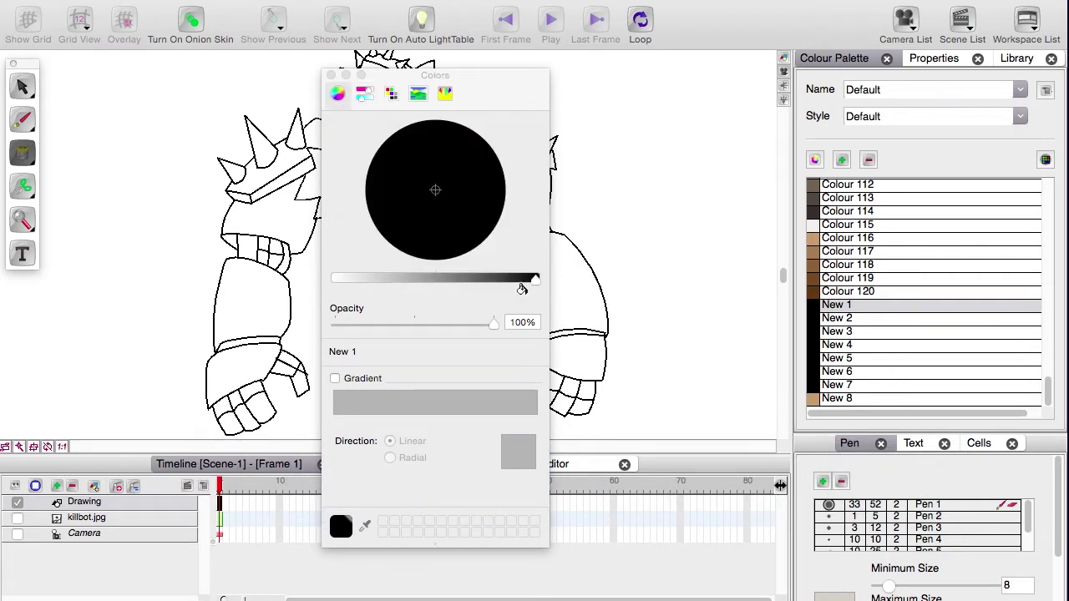
{"action": "left_click_drag", "start_coordinate": [522, 282], "coordinate": [319, 292]}
{"action": "left_click_drag", "start_coordinate": [426, 190], "coordinate": [415, 135]}
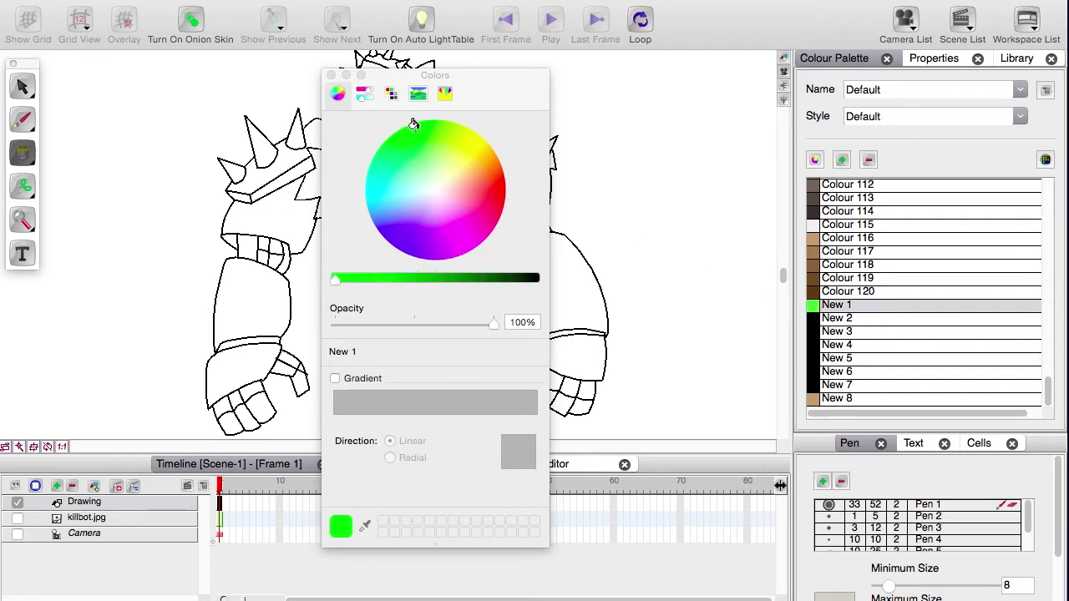
{"action": "left_click_drag", "start_coordinate": [402, 154], "coordinate": [482, 173]}
{"action": "left_click", "coordinate": [328, 74]}
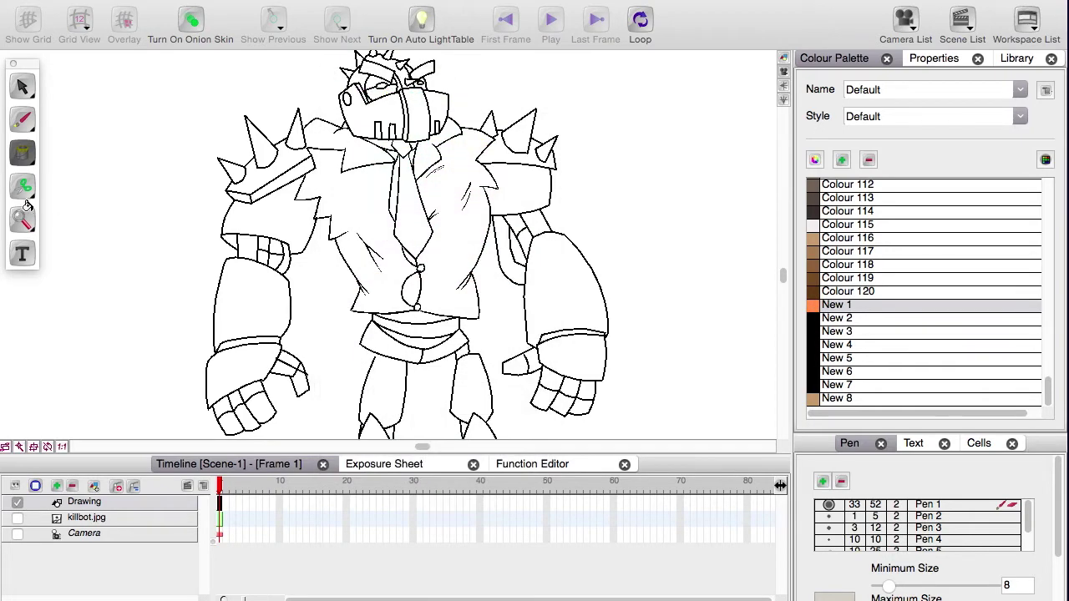
- Fill both upper arms, both forearms and the left wrist section with the New 1 swatch
{"action": "left_click", "coordinate": [234, 288]}
{"action": "left_click", "coordinate": [269, 213]}
{"action": "left_click", "coordinate": [263, 360]}
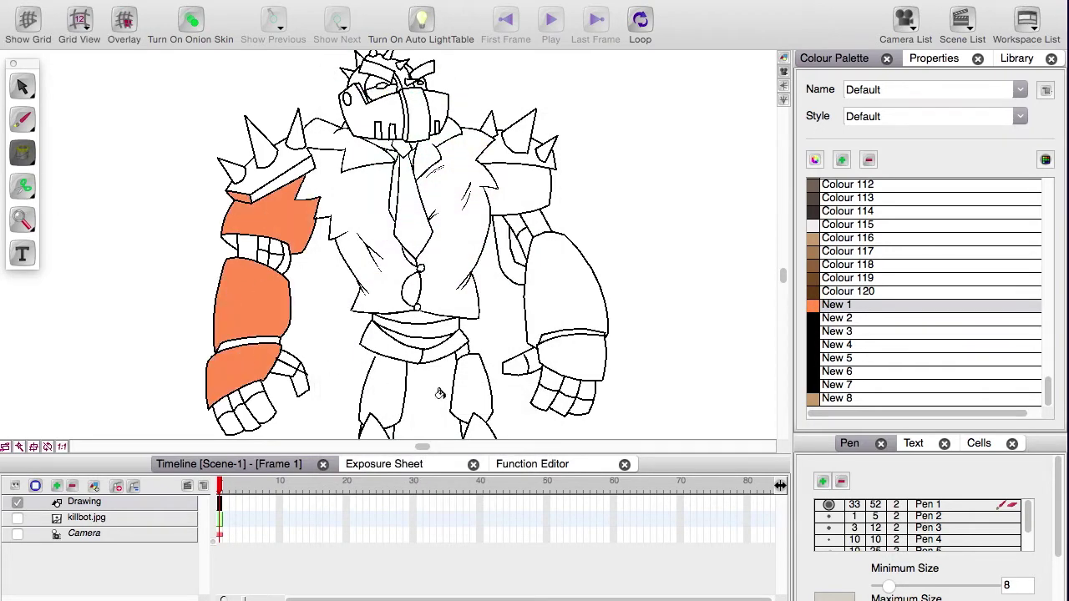
{"action": "left_click", "coordinate": [545, 281]}
{"action": "left_click", "coordinate": [520, 185]}
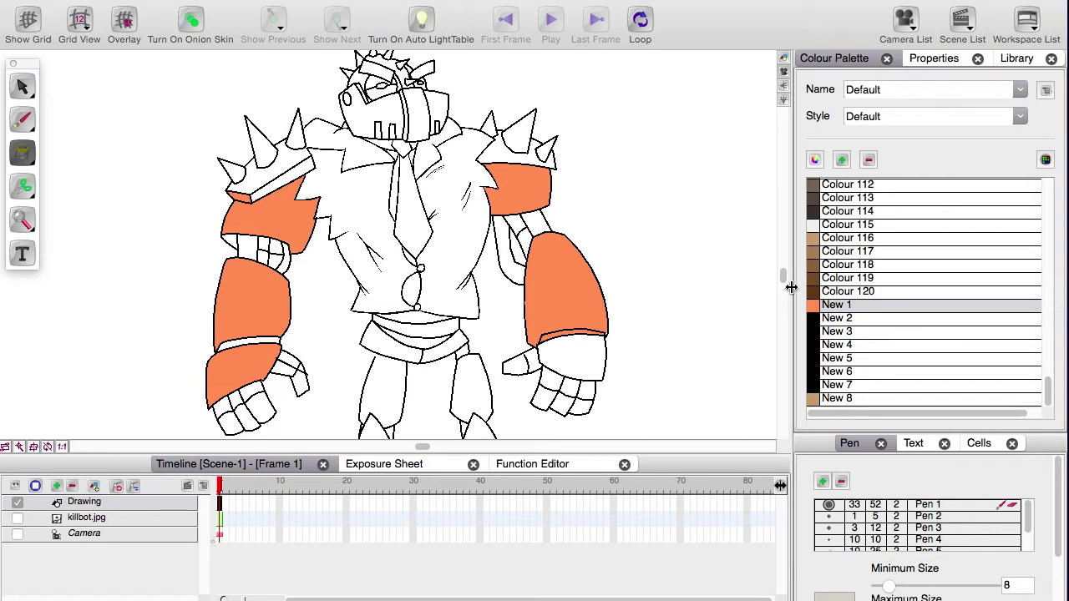
- Edit the New 1 swatch to a pale mint green on the colour wheel, trying a light green first
{"action": "double_click", "coordinate": [812, 305]}
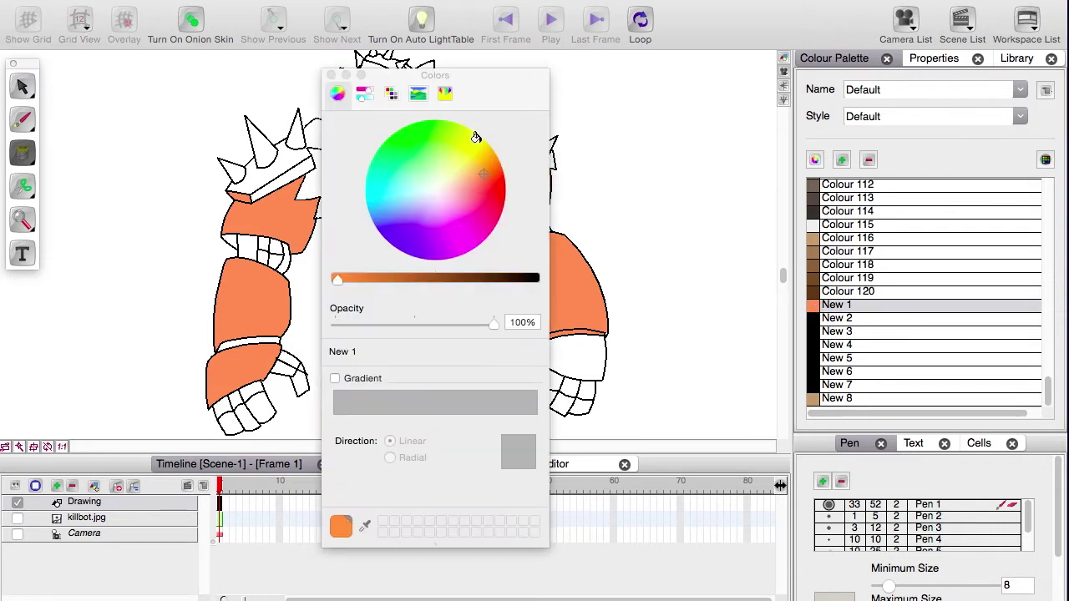
{"action": "left_click_drag", "start_coordinate": [463, 151], "coordinate": [428, 143]}
{"action": "left_click_drag", "start_coordinate": [477, 76], "coordinate": [755, 116]}
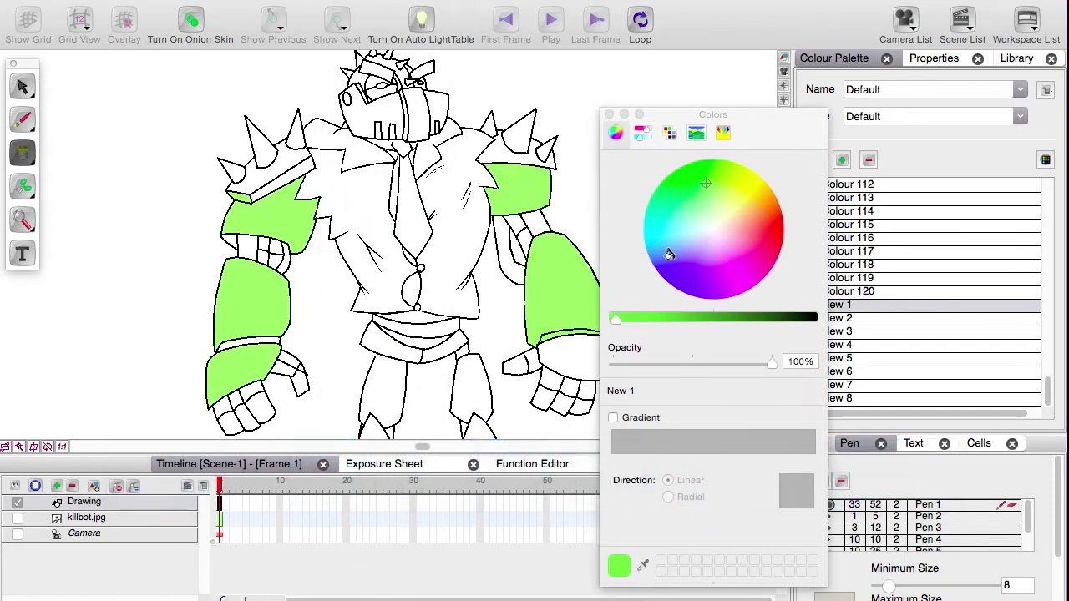
{"action": "mouse_move", "coordinate": [699, 179]}
{"action": "left_mouse_down"}
{"action": "mouse_move", "coordinate": [672, 191]}
{"action": "mouse_move", "coordinate": [655, 213]}
{"action": "mouse_move", "coordinate": [661, 226]}
{"action": "mouse_move", "coordinate": [690, 227]}
{"action": "mouse_move", "coordinate": [679, 211]}
{"action": "left_mouse_up"}
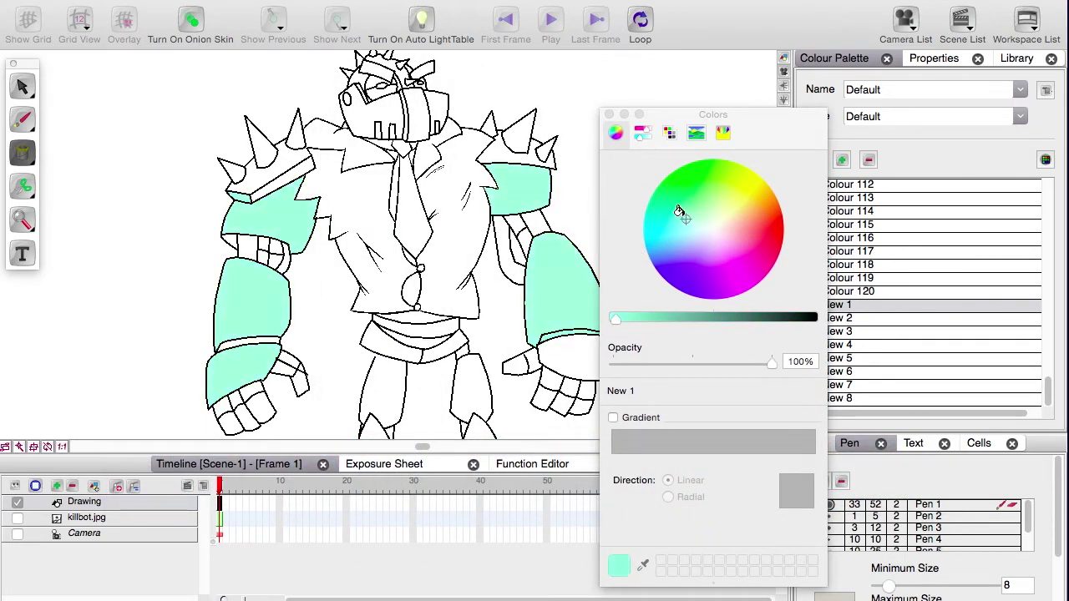
{"action": "left_click", "coordinate": [607, 114]}
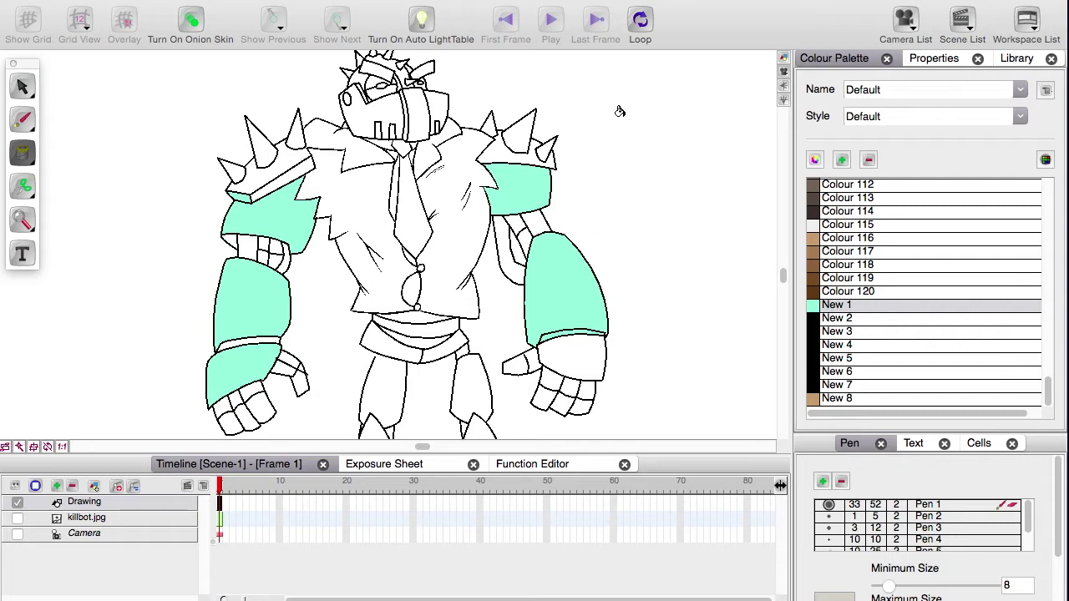
- Create a new colour palette and rename it Killbot
{"action": "left_click", "coordinate": [1045, 91]}
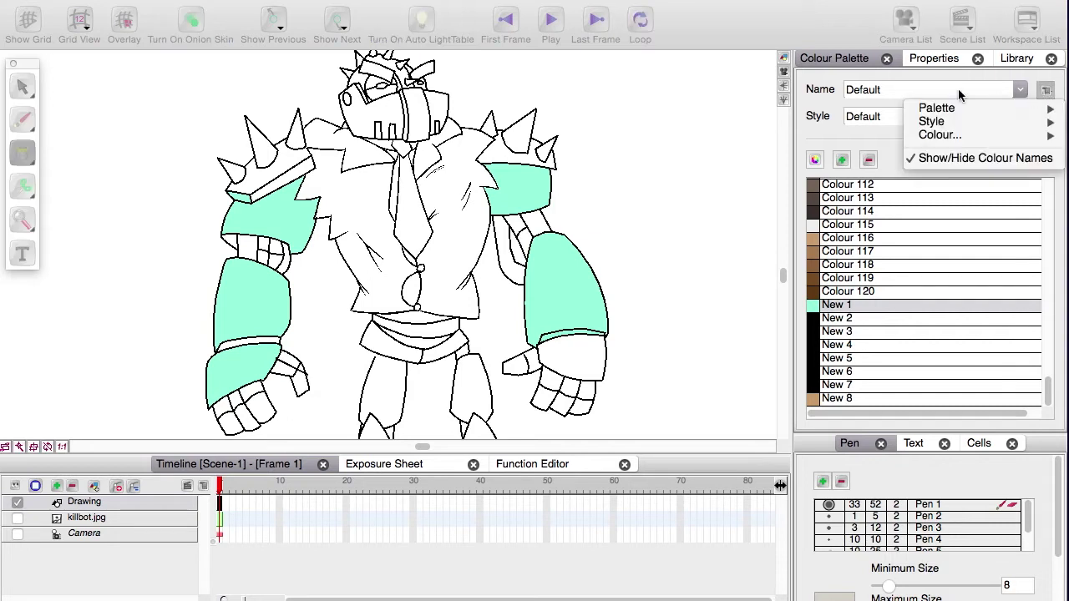
{"action": "mouse_move", "coordinate": [921, 107]}
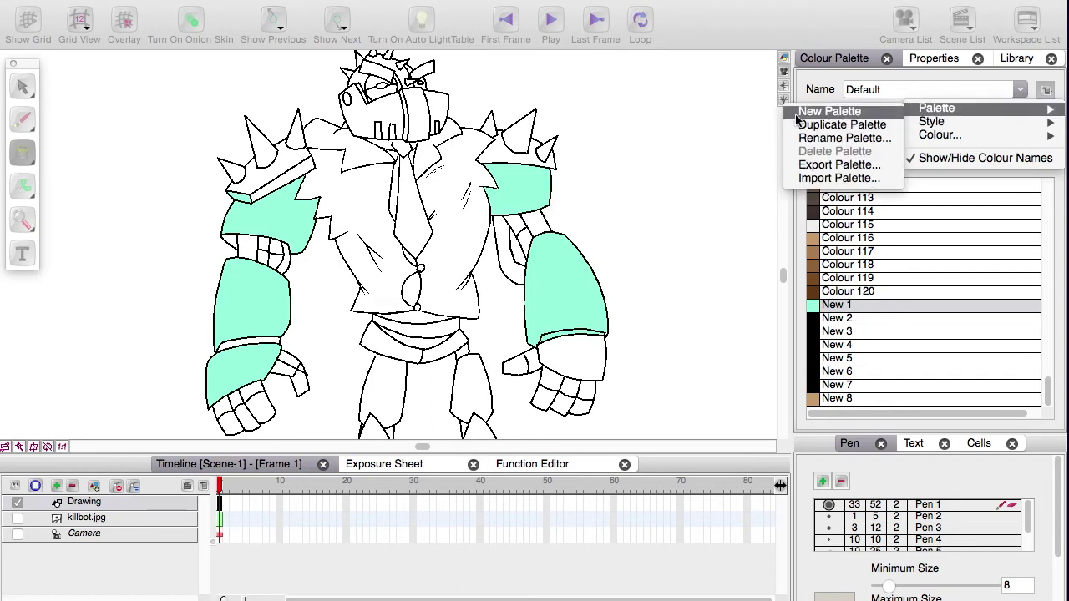
{"action": "left_click", "coordinate": [795, 113]}
{"action": "left_click", "coordinate": [897, 92]}
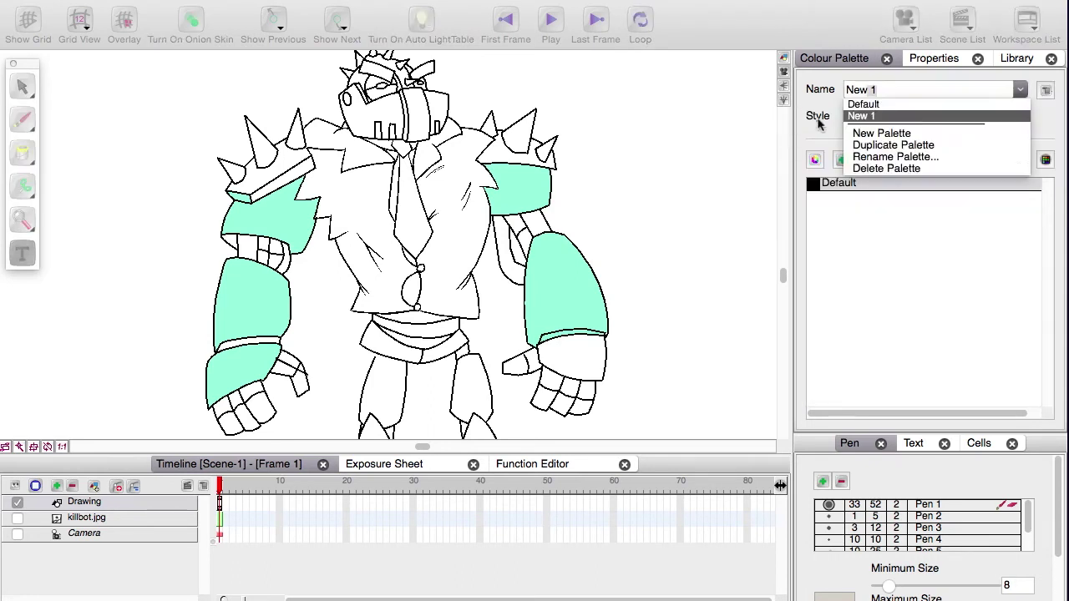
{"action": "left_click", "coordinate": [861, 157]}
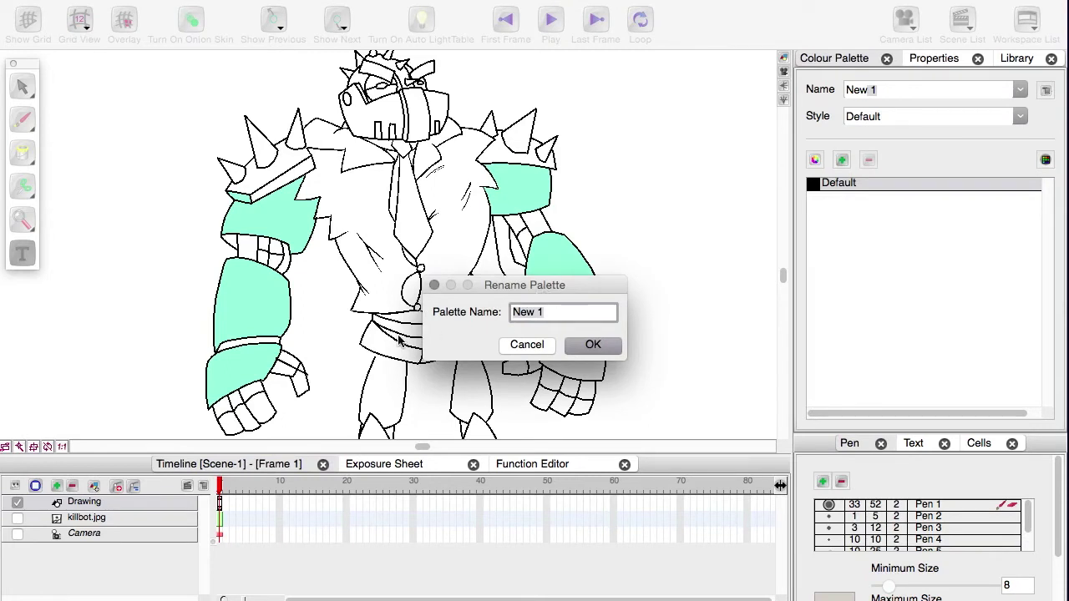
{"action": "type", "text": "Killbot"}
{"action": "left_click", "coordinate": [576, 344]}
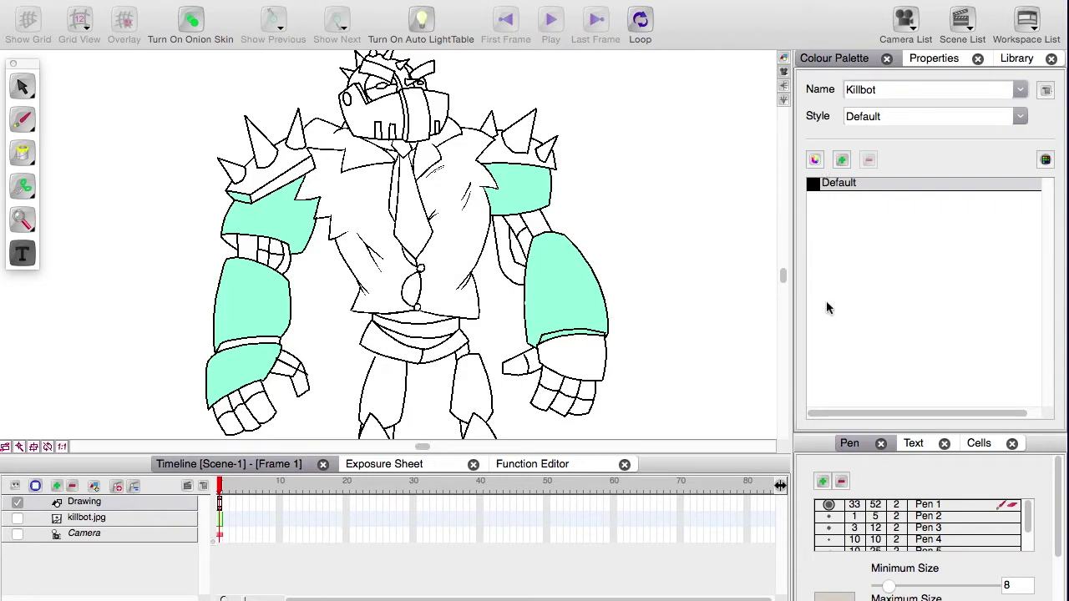
- Add four new swatches to the Killbot palette
{"action": "left_click", "coordinate": [842, 159]}
{"action": "left_click", "coordinate": [842, 159]}
{"action": "left_click", "coordinate": [842, 159]}
{"action": "left_click", "coordinate": [841, 159]}
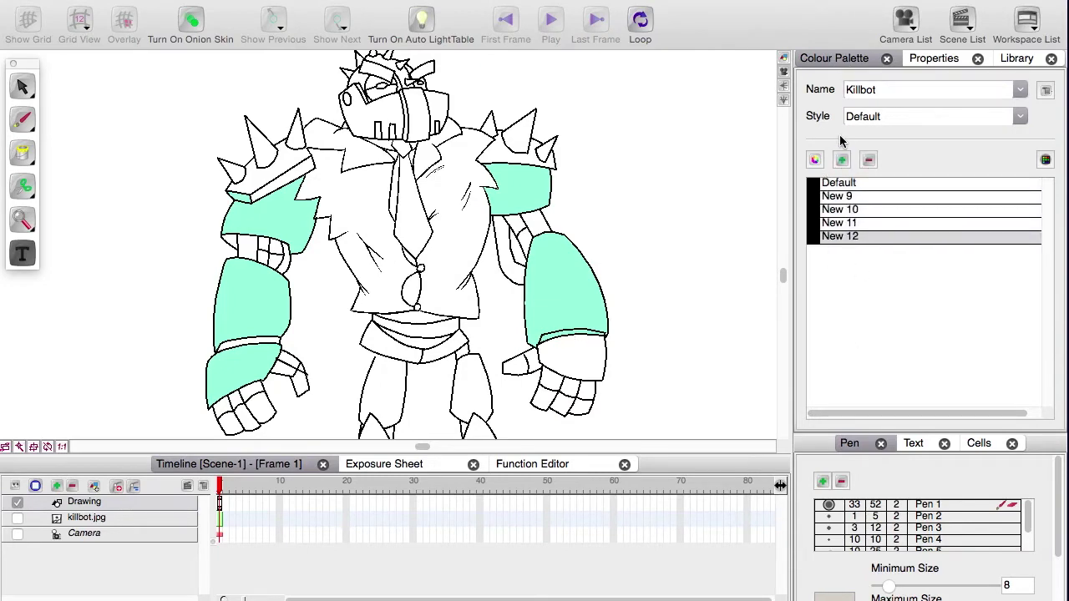
- Set the Default swatch to the light blue sampled from the shirt in the killbot.jpg reference
{"action": "double_click", "coordinate": [808, 185]}
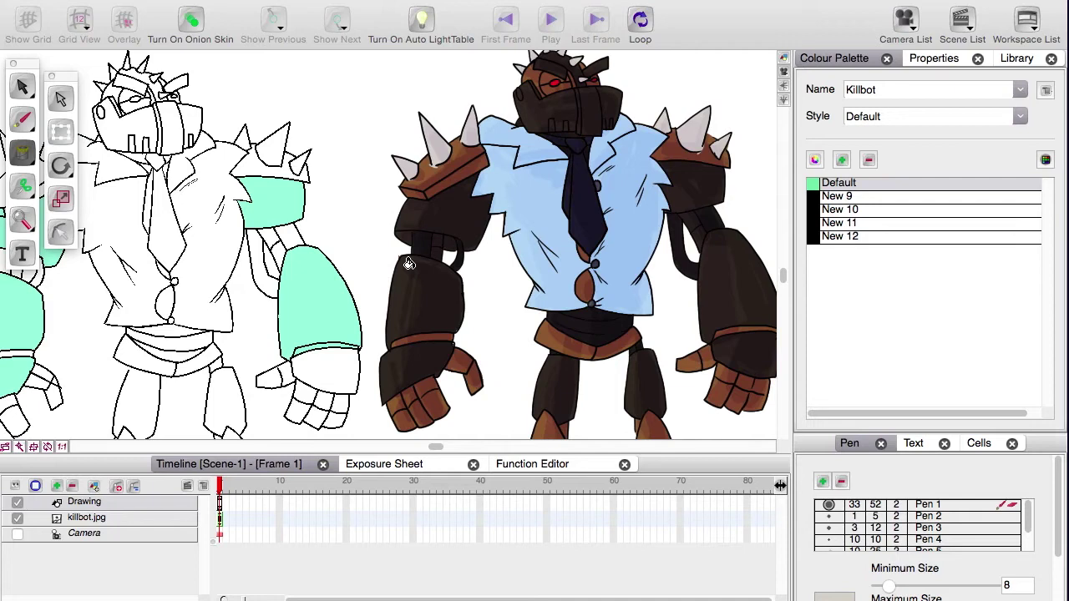
{"action": "double_click", "coordinate": [812, 182]}
{"action": "left_click_drag", "start_coordinate": [780, 139], "coordinate": [921, 122]}
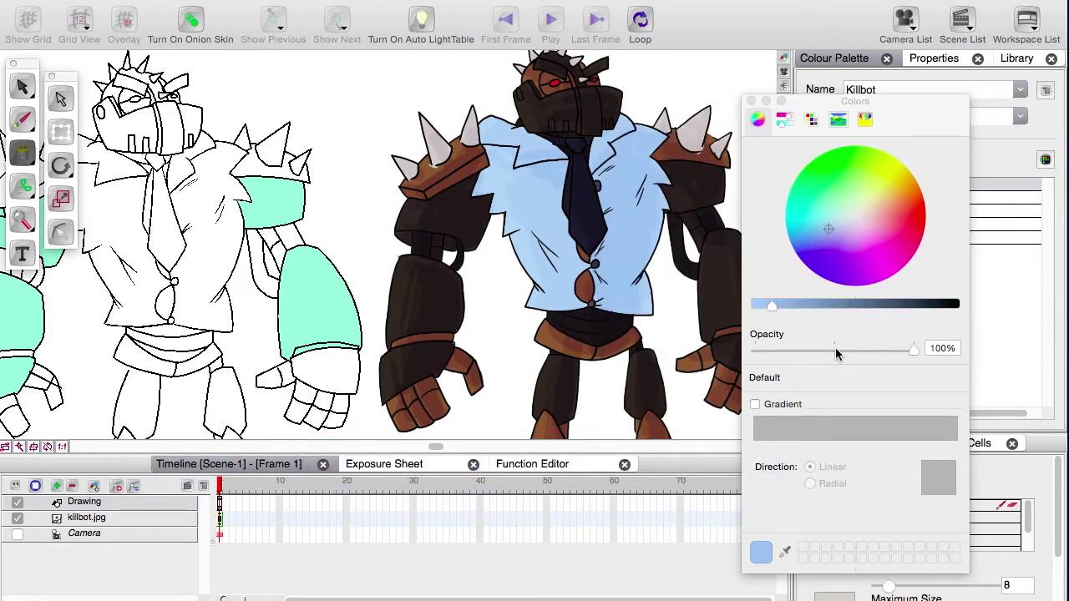
{"action": "left_click", "coordinate": [784, 552]}
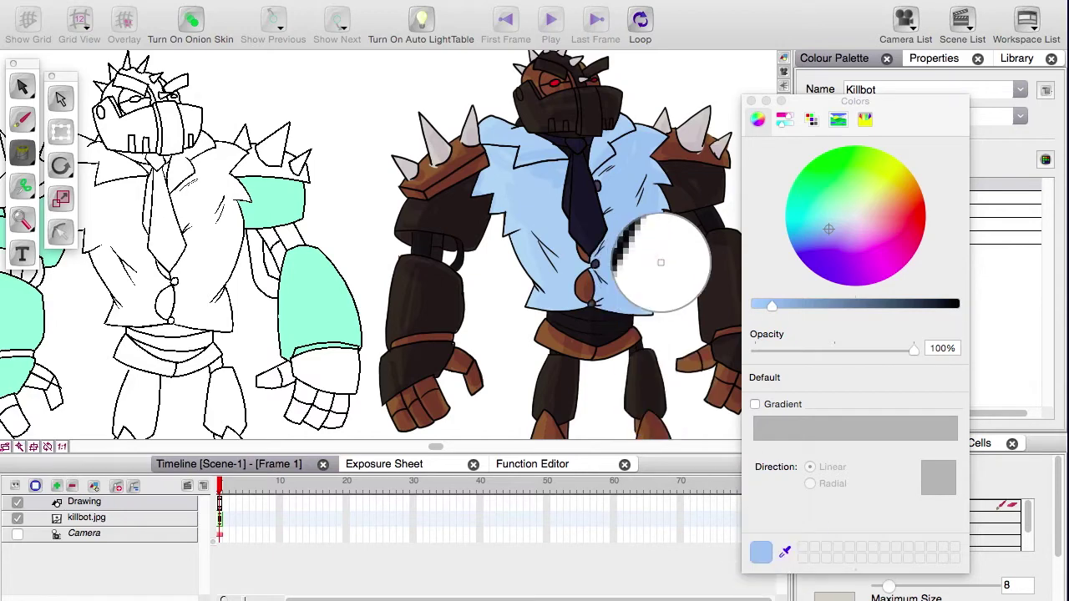
{"action": "left_click", "coordinate": [632, 232]}
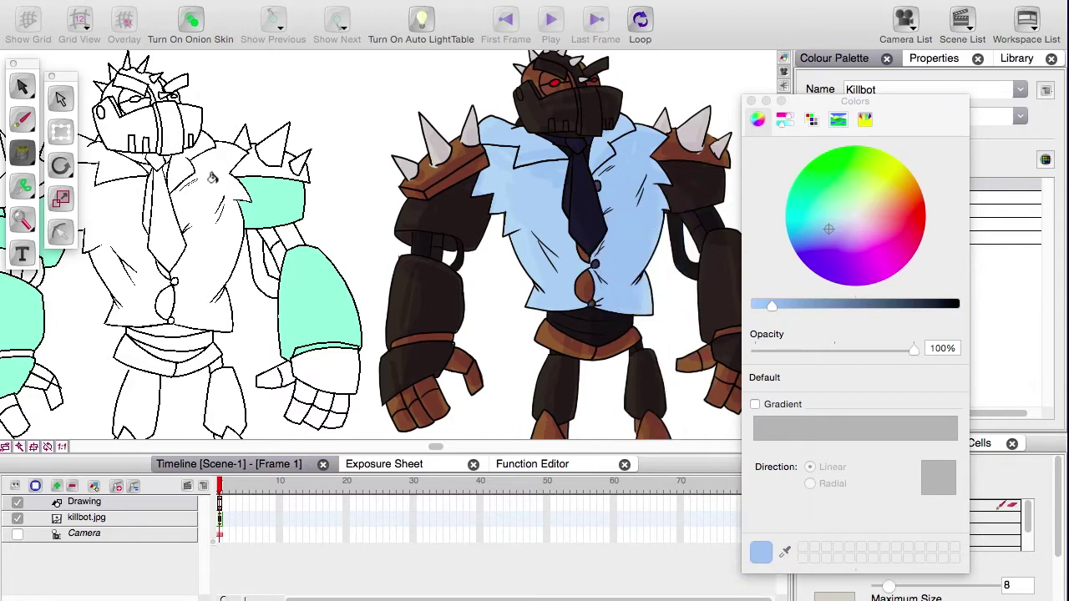
- Fill the right-hand upper arm and forearm, the shirt and its collars with the light blue Default swatch
{"action": "left_click", "coordinate": [236, 212]}
{"action": "left_click", "coordinate": [298, 269]}
{"action": "left_click_drag", "start_coordinate": [231, 339], "coordinate": [324, 344]}
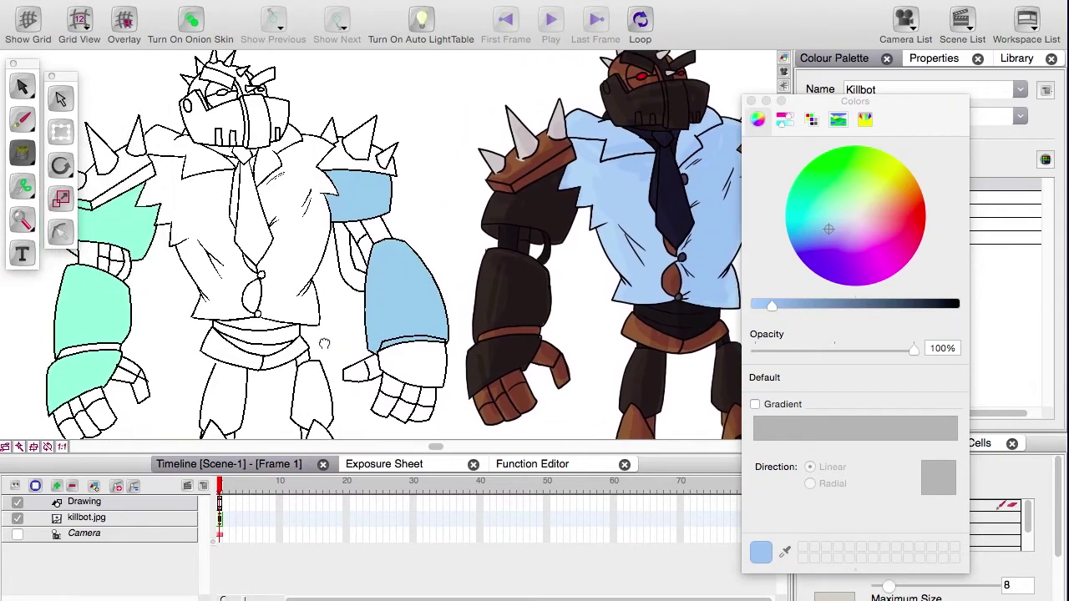
{"action": "left_click", "coordinate": [269, 289]}
{"action": "left_click", "coordinate": [222, 245]}
{"action": "left_click", "coordinate": [261, 161]}
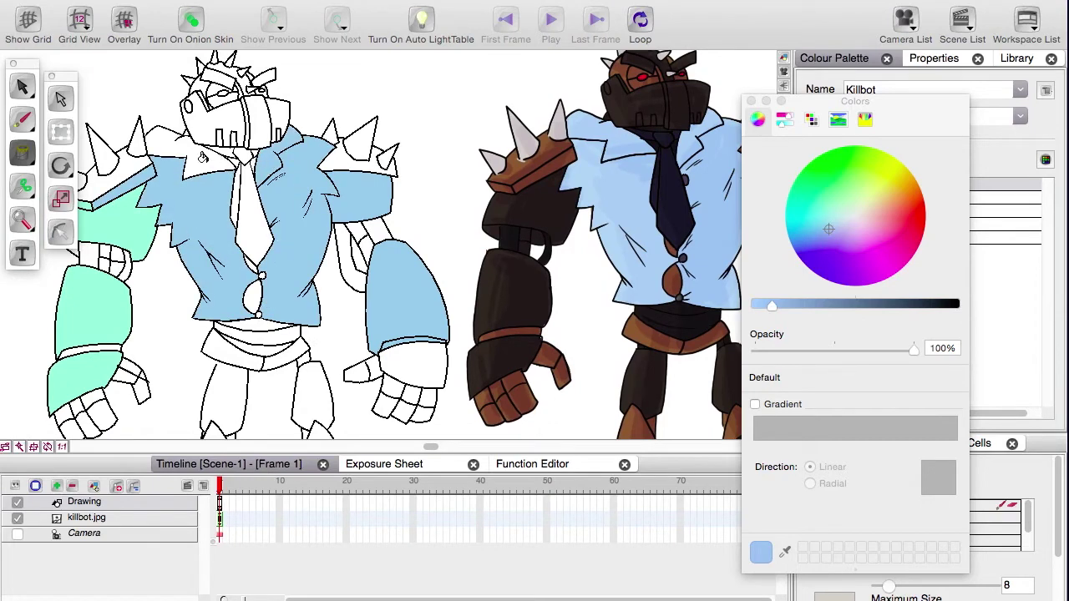
{"action": "left_click", "coordinate": [203, 156]}
- Sample the near-black brown of the reference's upper arm into the Default swatch
{"action": "left_click_drag", "start_coordinate": [462, 289], "coordinate": [466, 286]}
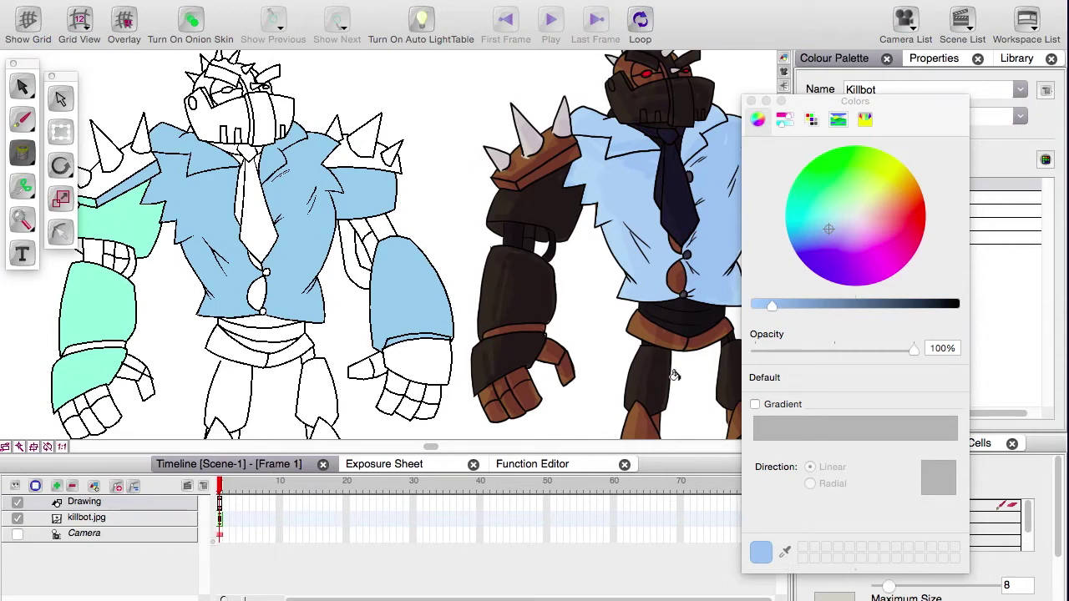
{"action": "left_click", "coordinate": [785, 551]}
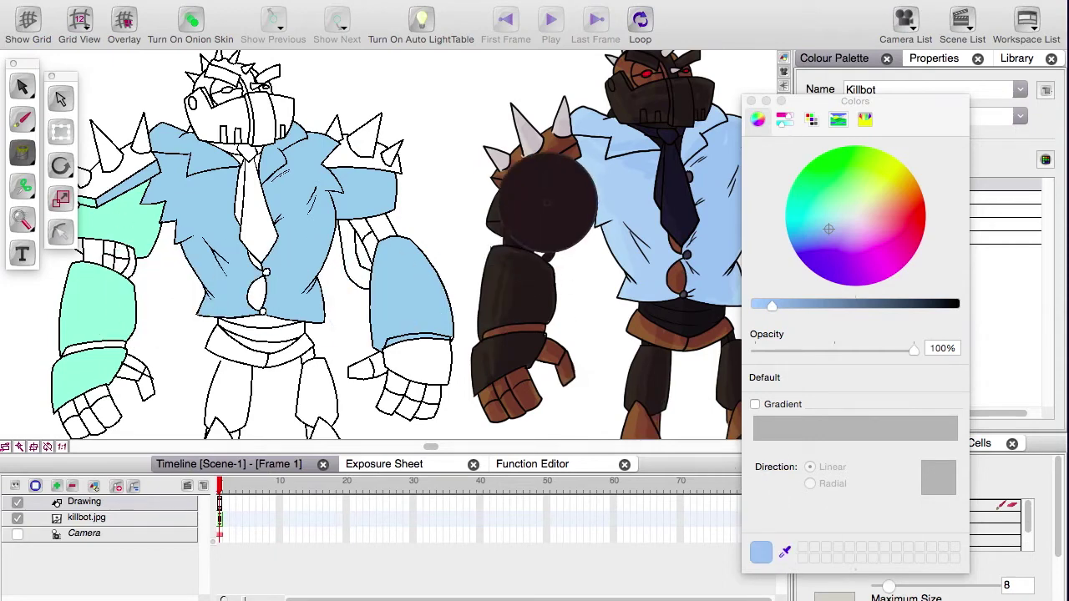
{"action": "left_click", "coordinate": [547, 203]}
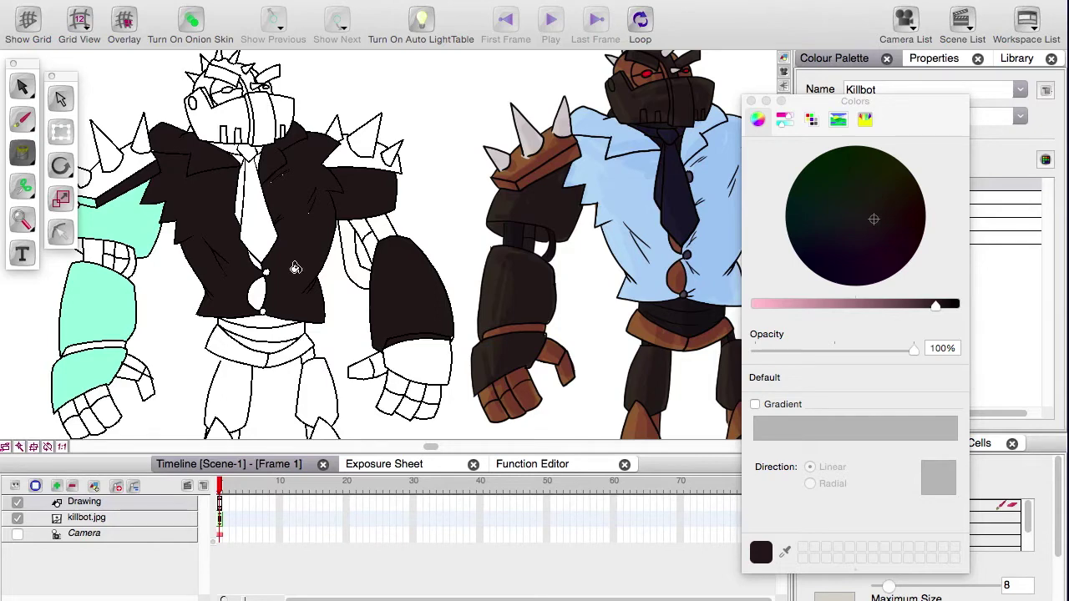
- Undo the arm and shirt fills and the sampled colour changes to the Default swatch
{"action": "key", "text": "super+z"}
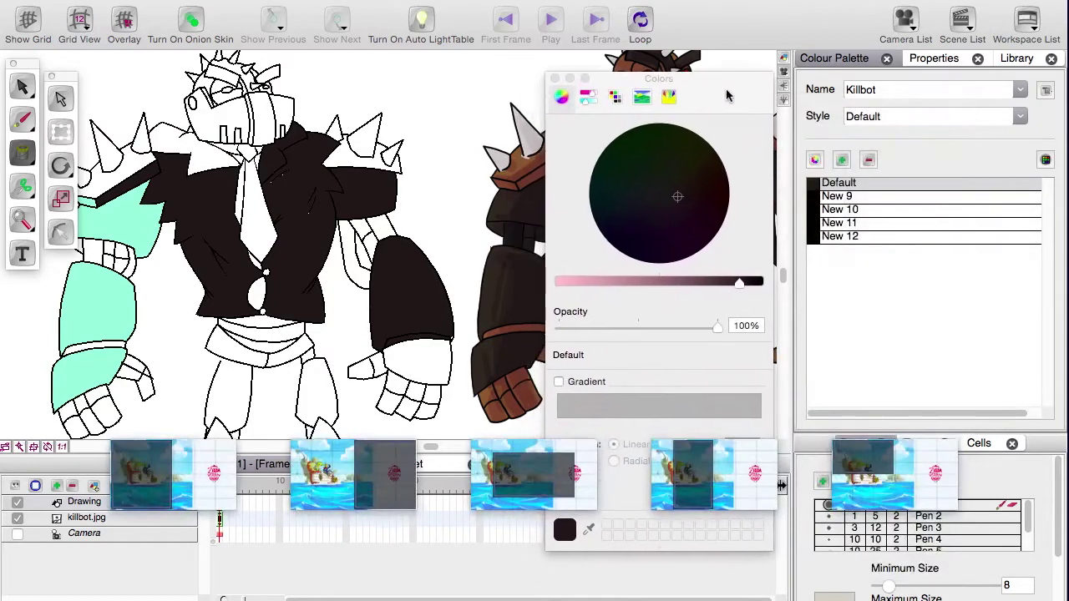
{"action": "left_click", "coordinate": [816, 199]}
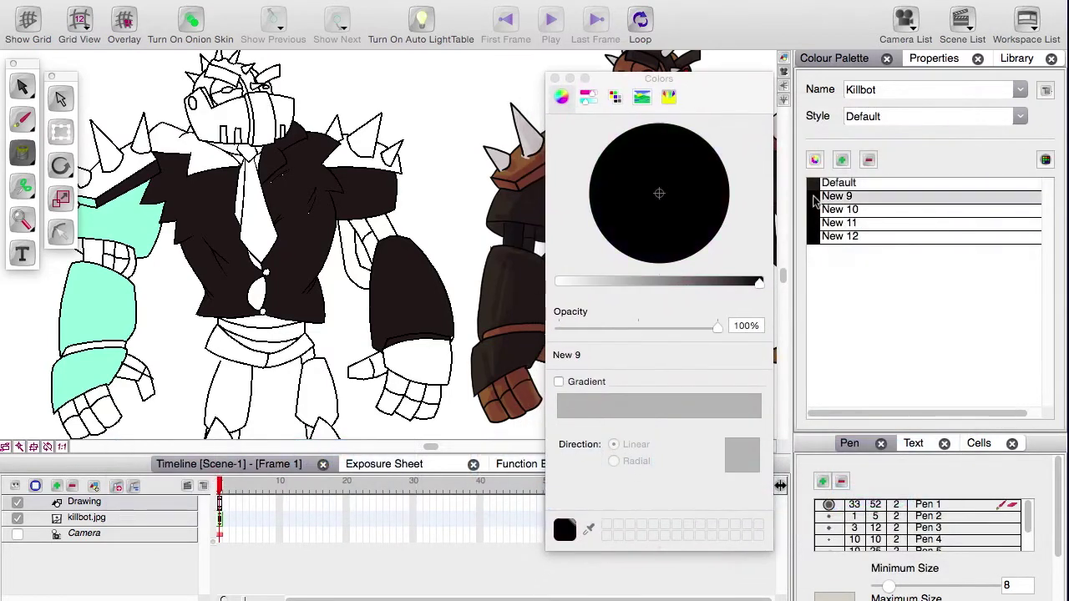
{"action": "key", "text": "ctrl+z"}
{"action": "key", "text": "ctrl+z"}
{"action": "key", "text": "ctrl+z"}
{"action": "key", "text": "ctrl+z"}
{"action": "key", "text": "ctrl+z"}
{"action": "key", "text": "ctrl+z"}
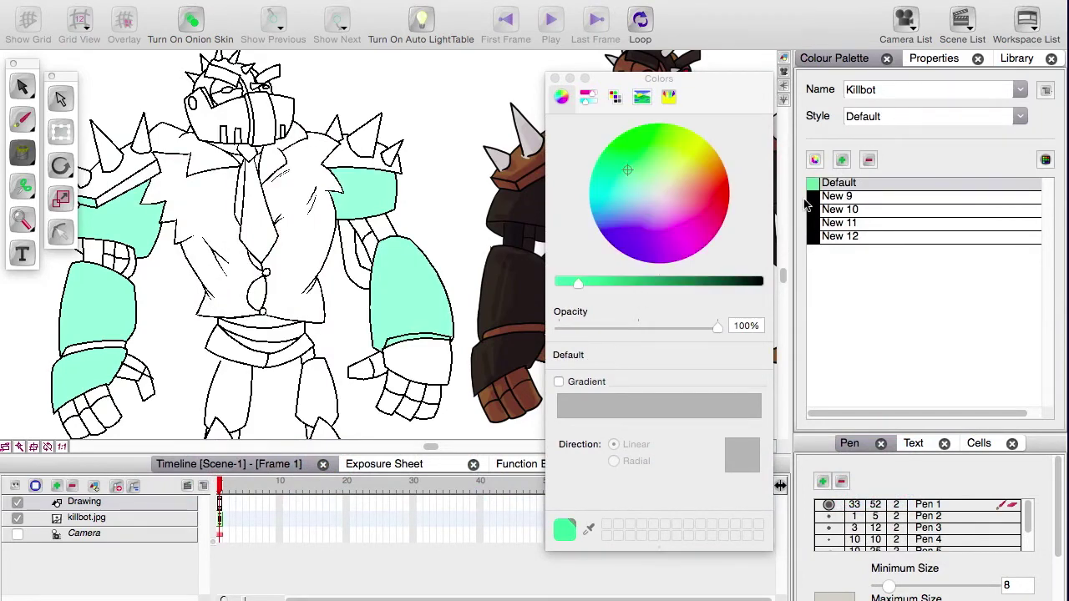
- Sample the reference shirt's light blue into the Default swatch and fill the drawing's shirt and collars with it
{"action": "left_click_drag", "start_coordinate": [683, 78], "coordinate": [890, 102]}
{"action": "left_click", "coordinate": [796, 552]}
{"action": "left_click", "coordinate": [663, 275]}
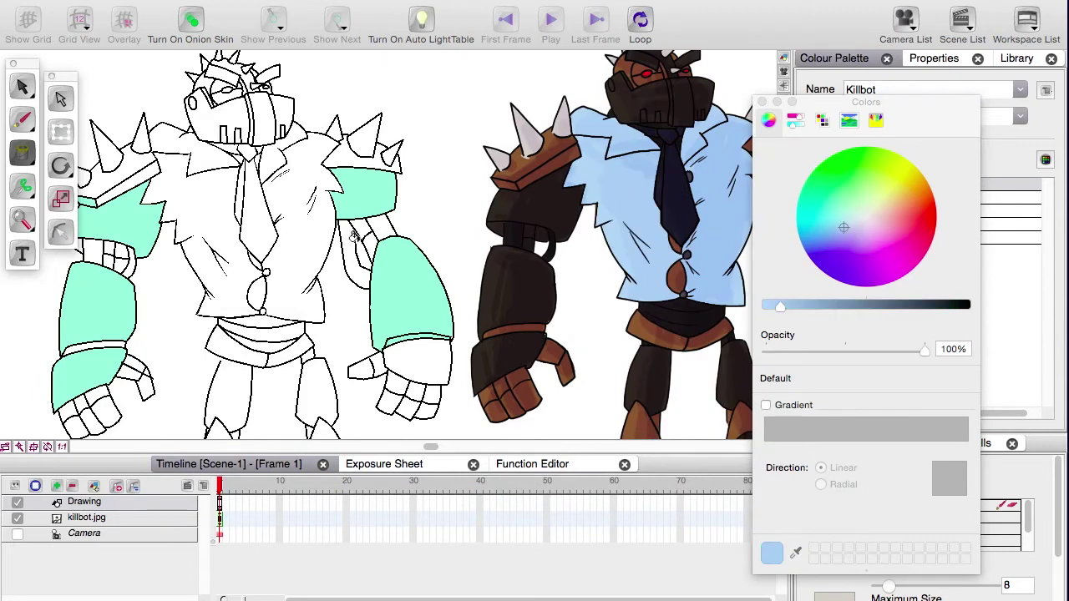
{"action": "left_click", "coordinate": [303, 221]}
{"action": "left_click", "coordinate": [289, 155]}
{"action": "left_click", "coordinate": [197, 149]}
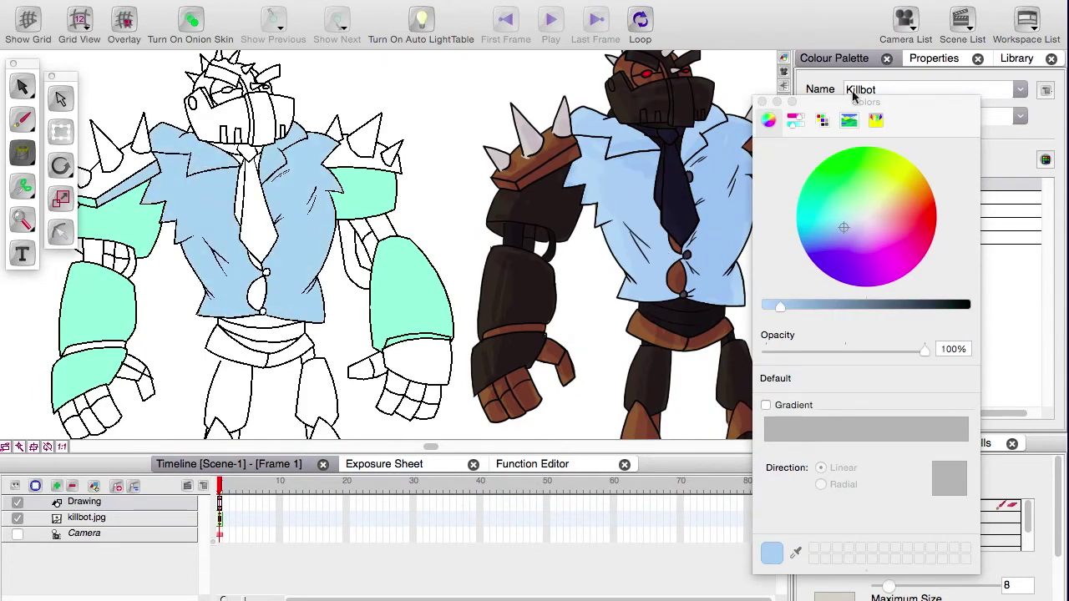
- Set the New 9 swatch to the dark brown sampled from the reference's forearm
{"action": "left_click_drag", "start_coordinate": [853, 96], "coordinate": [668, 71]}
{"action": "key", "text": "Down"}
{"action": "left_click", "coordinate": [610, 526]}
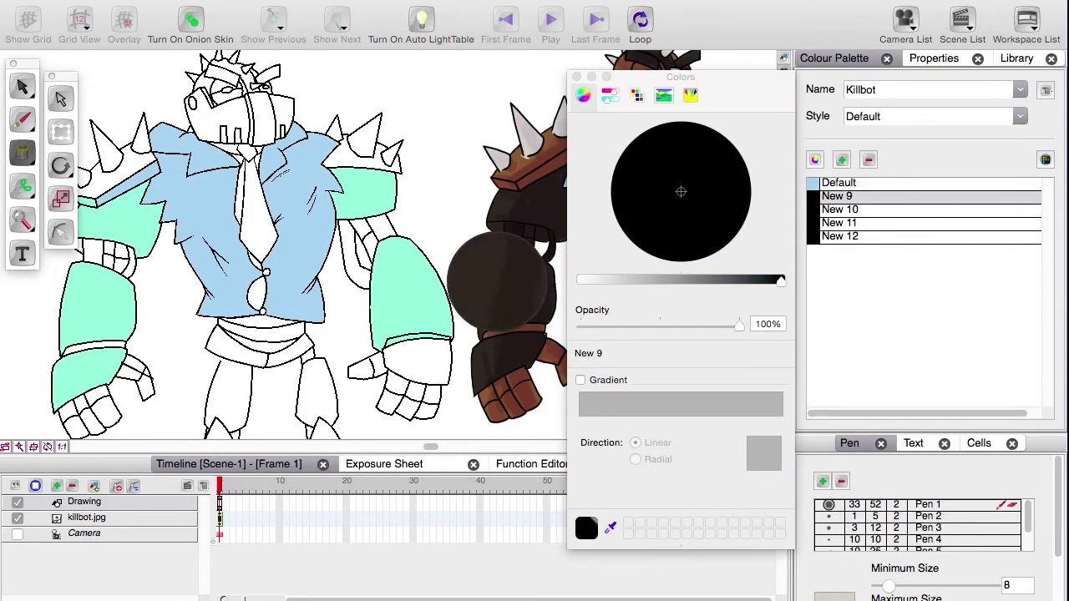
{"action": "left_click", "coordinate": [497, 282]}
- Fill both upper arms, both forearms and both wrist sections with the dark brown New 9 swatch
{"action": "left_click", "coordinate": [96, 304]}
{"action": "left_click", "coordinate": [117, 219]}
{"action": "left_click", "coordinate": [92, 370]}
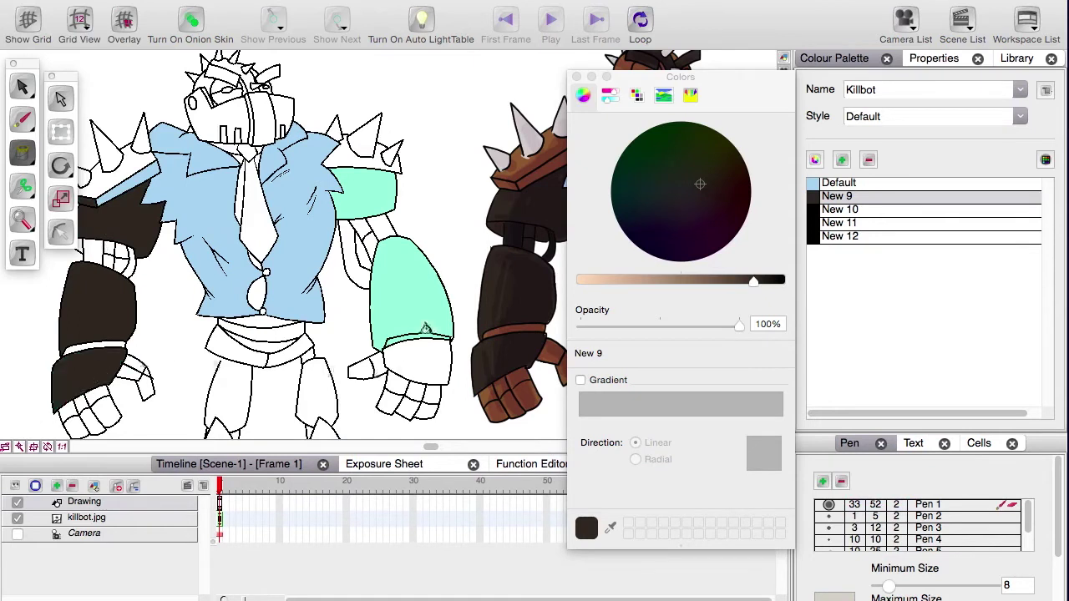
{"action": "left_click", "coordinate": [418, 358]}
{"action": "left_click", "coordinate": [409, 293]}
{"action": "left_click", "coordinate": [369, 206]}
- Sample the reference shoulder pad's brown into the New 10 swatch and fill both spiked shoulder pads with it
{"action": "left_click_drag", "start_coordinate": [400, 257], "coordinate": [433, 278]}
{"action": "key", "text": "Down"}
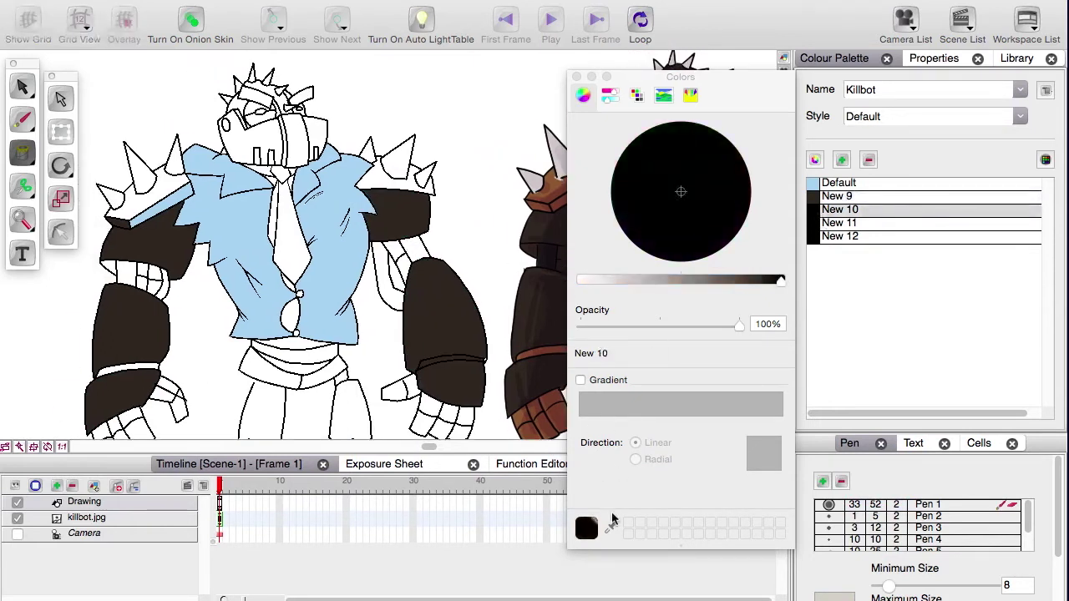
{"action": "left_click", "coordinate": [610, 526]}
{"action": "left_click", "coordinate": [544, 179]}
{"action": "left_click", "coordinate": [152, 190]}
{"action": "left_click", "coordinate": [382, 179]}
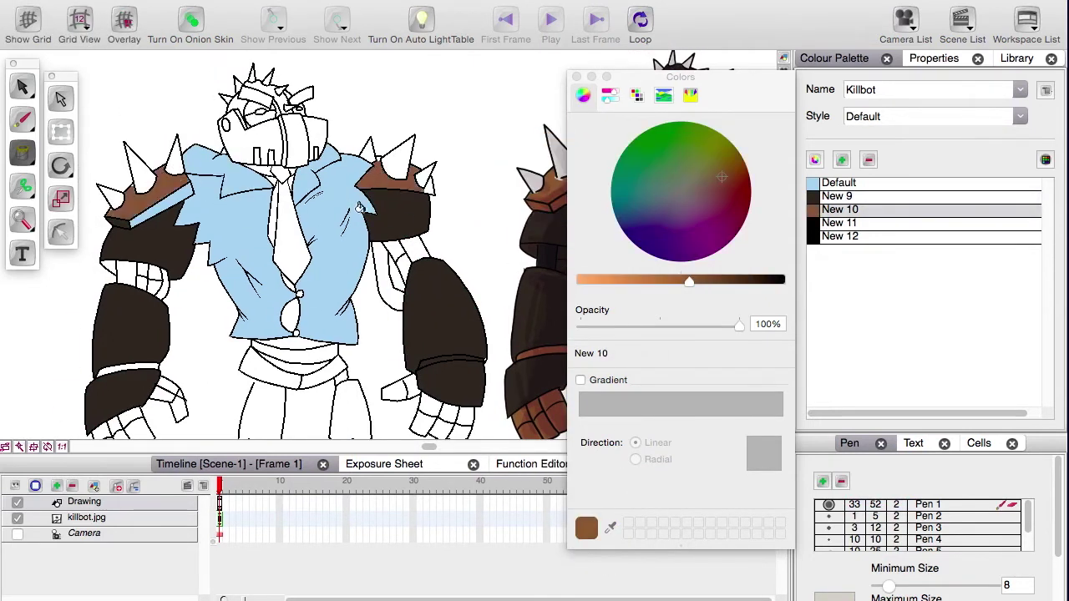
- Fill the small leftover white gaps between the spikes of the right-hand shoulder pad with New 10 brown
{"action": "scroll", "coordinate": [359, 250], "scroll_direction": "up", "scroll_amount": 3}
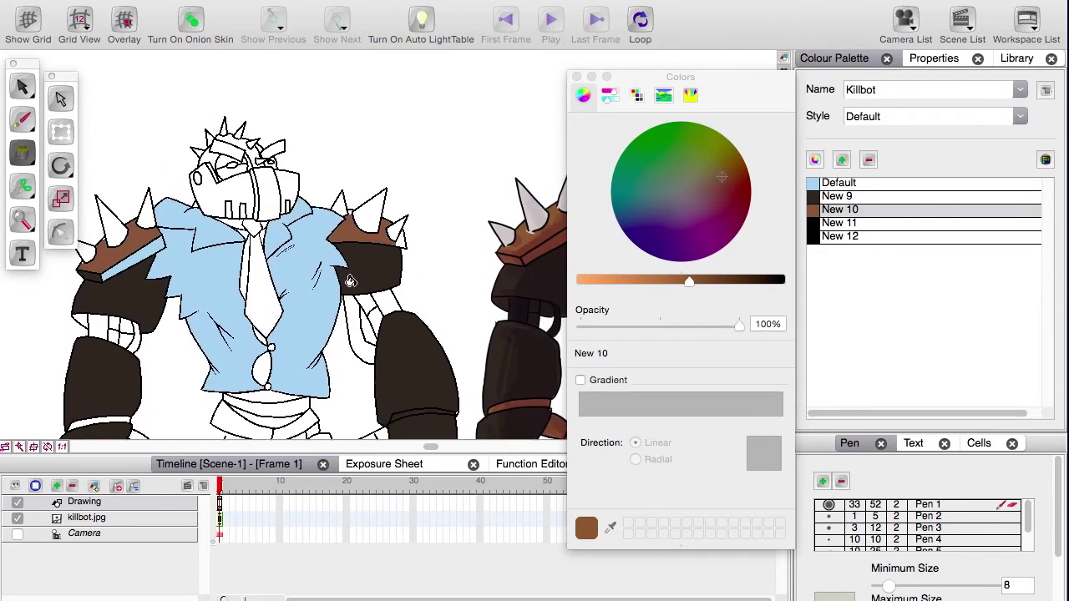
{"action": "scroll", "coordinate": [316, 333], "scroll_direction": "up", "scroll_amount": 5}
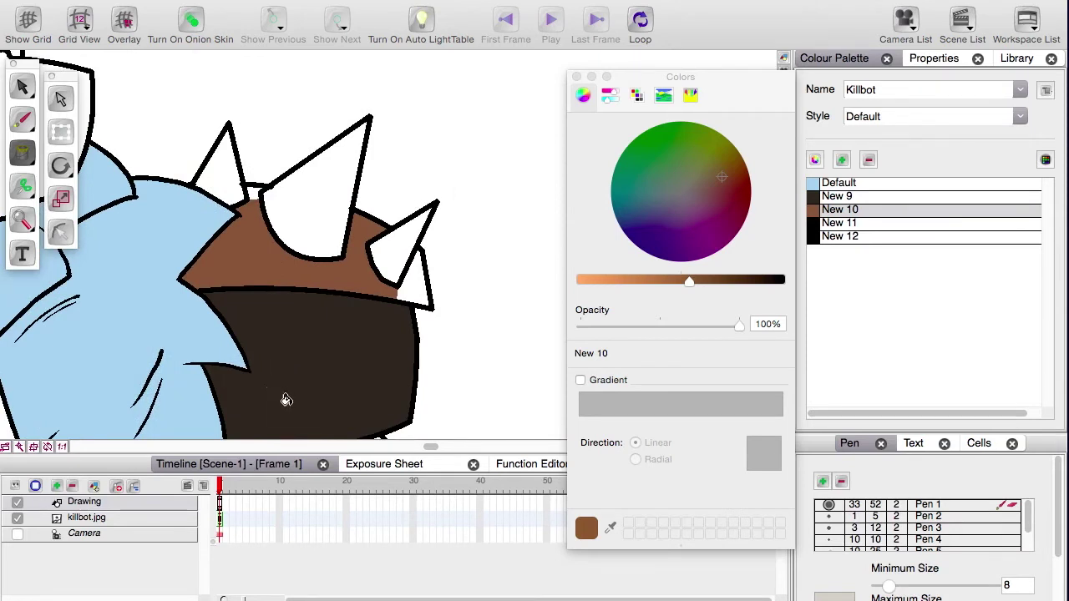
{"action": "scroll", "coordinate": [307, 423], "scroll_direction": "up", "scroll_amount": 4}
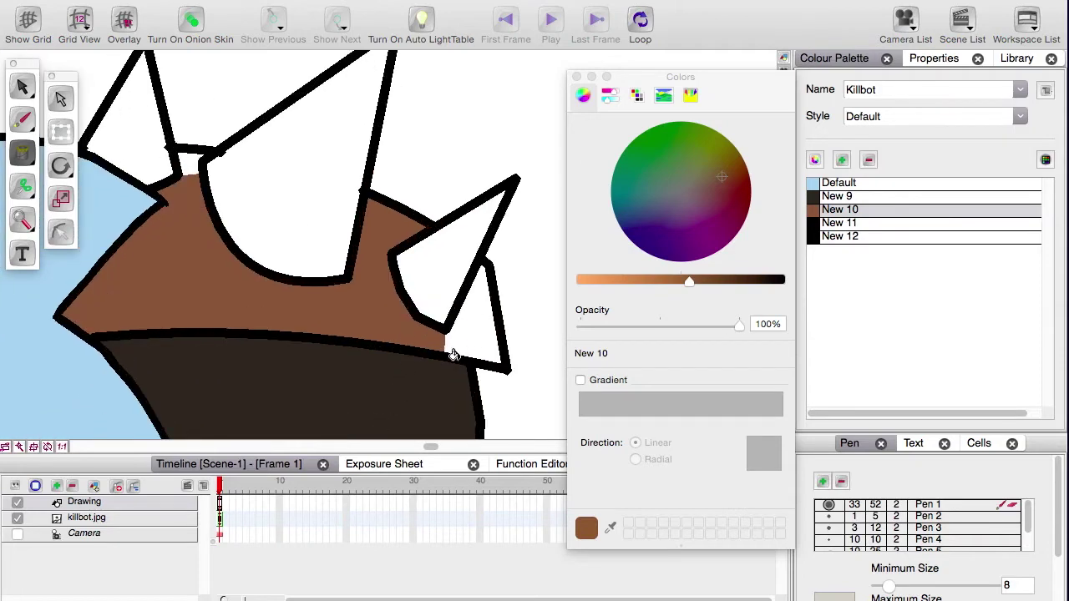
{"action": "left_click", "coordinate": [197, 165]}
- Fill the small leftover white gaps around the spikes of the left-hand shoulder pad with New 10 brown
{"action": "scroll", "coordinate": [148, 377], "scroll_direction": "down", "scroll_amount": 3}
{"action": "left_click_drag", "start_coordinate": [148, 377], "coordinate": [559, 298]}
{"action": "scroll", "coordinate": [403, 323], "scroll_direction": "up", "scroll_amount": 4}
{"action": "left_click_drag", "start_coordinate": [236, 329], "coordinate": [533, 317]}
{"action": "key", "text": "2"}
{"action": "key", "text": "2"}
{"action": "key", "text": "2"}
{"action": "key", "text": "2"}
{"action": "left_click", "coordinate": [403, 171]}
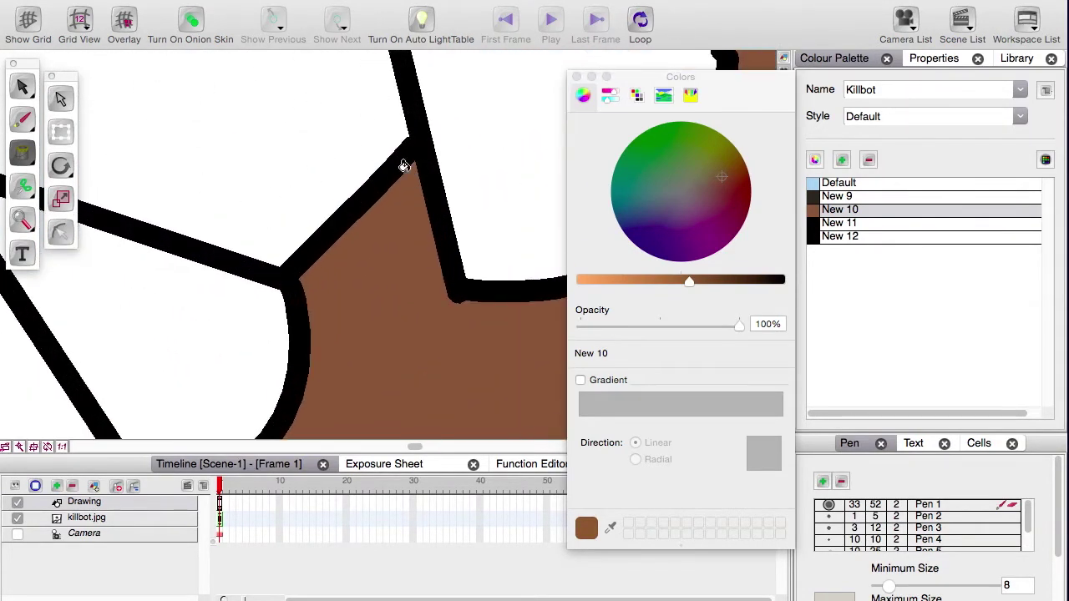
{"action": "left_click_drag", "start_coordinate": [233, 332], "coordinate": [402, 55]}
{"action": "left_click", "coordinate": [278, 228]}
{"action": "key", "text": "1"}
{"action": "key", "text": "1"}
{"action": "key", "text": "1"}
{"action": "key", "text": "1"}
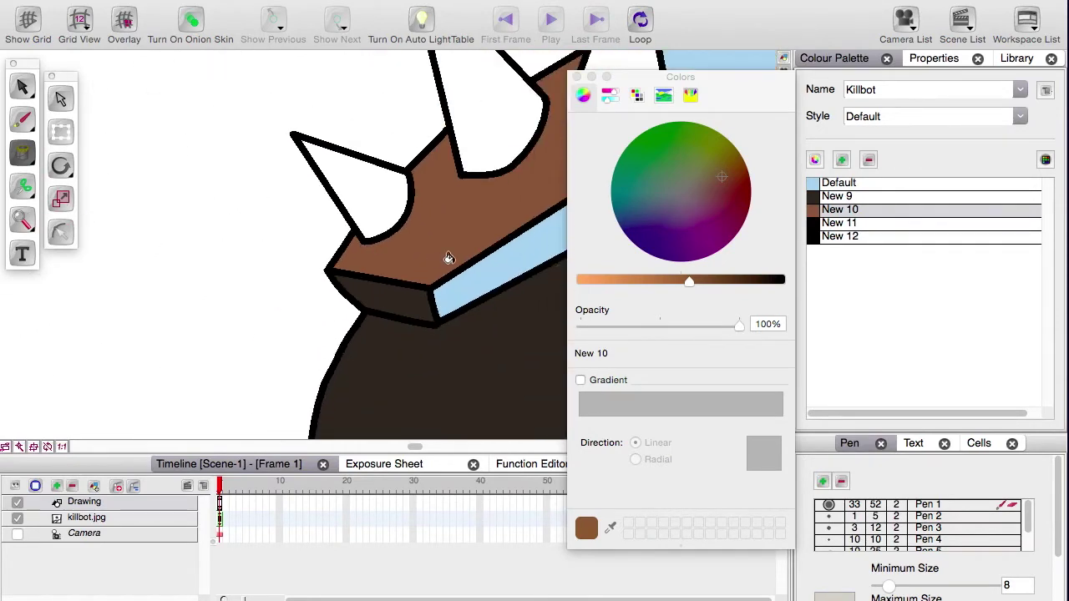
{"action": "left_click_drag", "start_coordinate": [474, 307], "coordinate": [279, 350]}
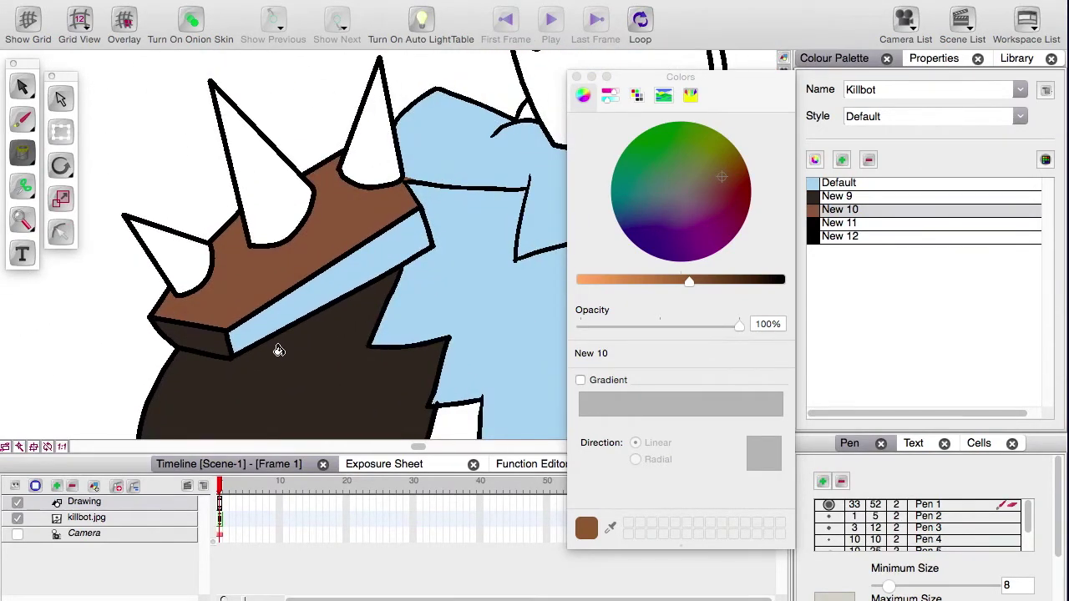
- Brush two brown strokes with a gap between them beside the arm and circle the gap
{"action": "key", "text": "alt+b"}
{"action": "left_click_drag", "start_coordinate": [103, 362], "coordinate": [68, 346]}
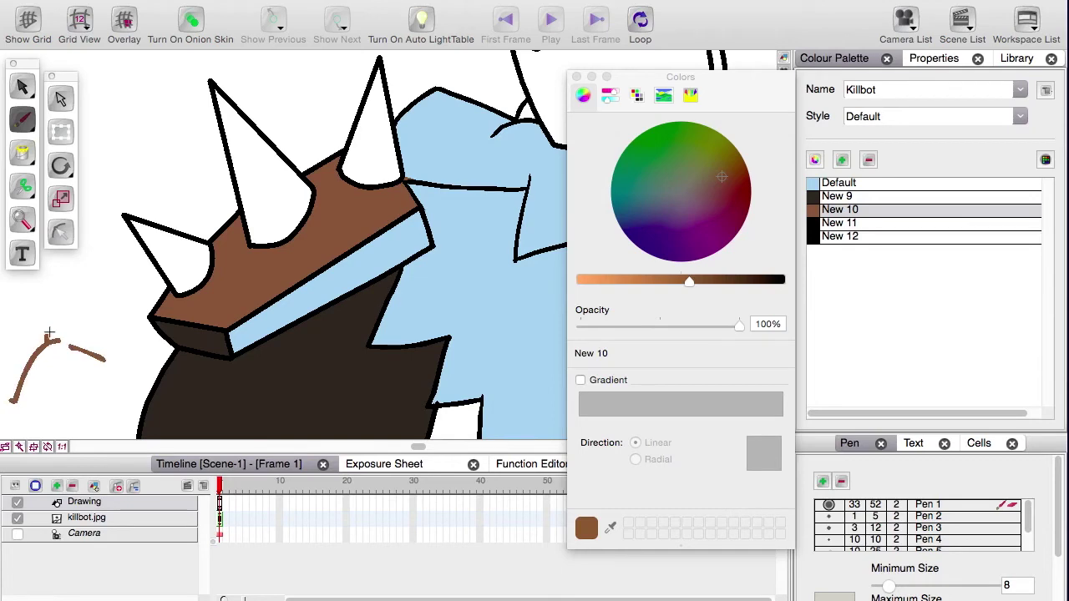
{"action": "left_click_drag", "start_coordinate": [83, 354], "coordinate": [82, 356]}
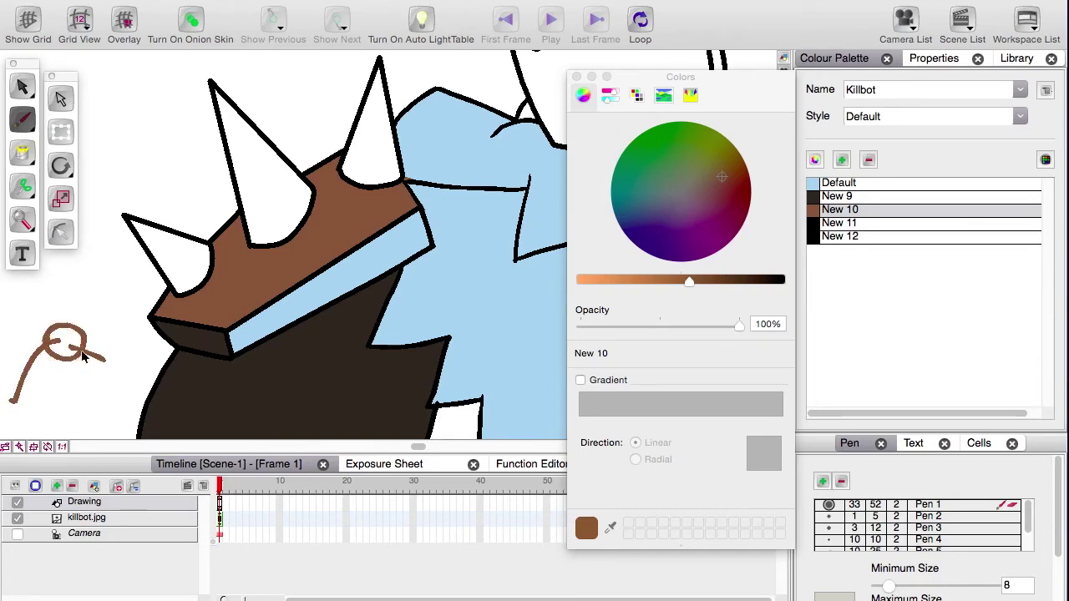
- Fill the long light blue edge of the left-hand shoulder pad with the New 10 brown
{"action": "key", "text": "alt+i"}
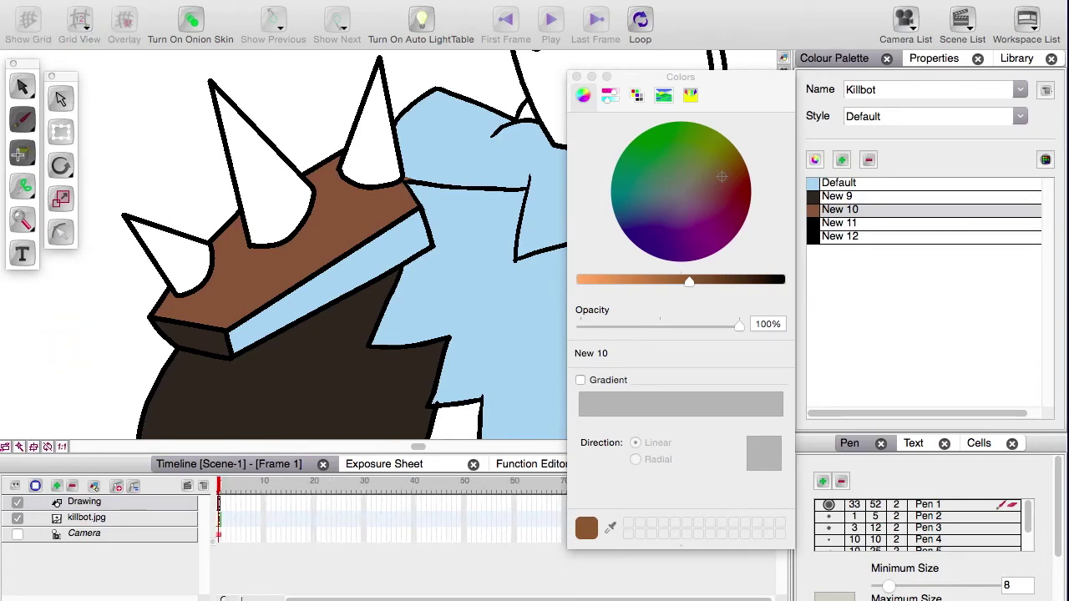
{"action": "scroll", "coordinate": [286, 330], "scroll_direction": "down", "scroll_amount": 4}
{"action": "scroll", "coordinate": [296, 305], "scroll_direction": "up", "scroll_amount": 5}
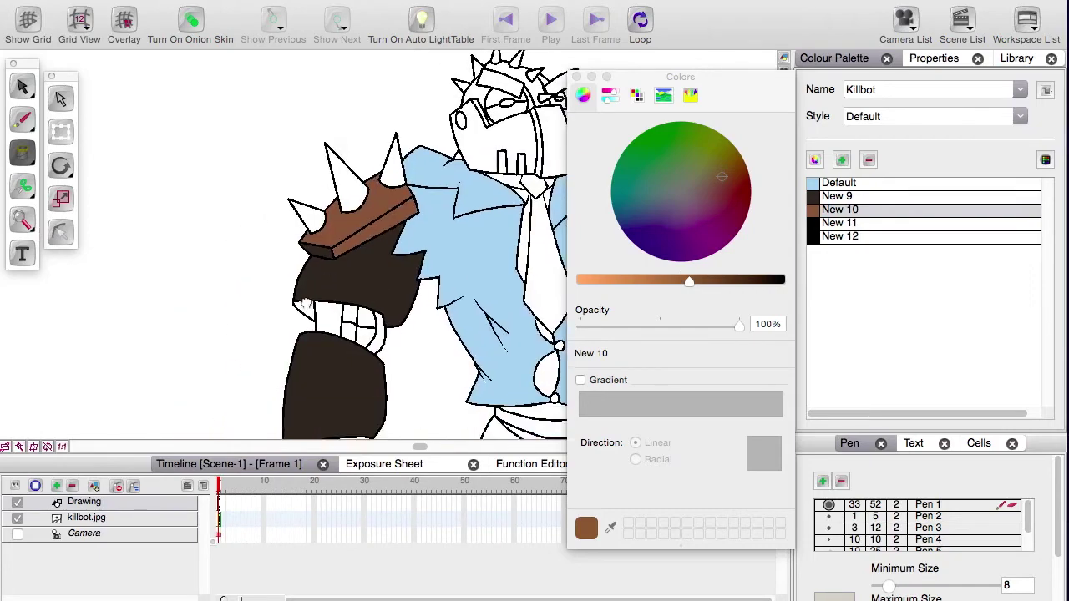
{"action": "scroll", "coordinate": [511, 283], "scroll_direction": "down", "scroll_amount": 3}
{"action": "left_click_drag", "start_coordinate": [392, 291], "coordinate": [134, 334]}
{"action": "left_click_drag", "start_coordinate": [518, 218], "coordinate": [259, 298]}
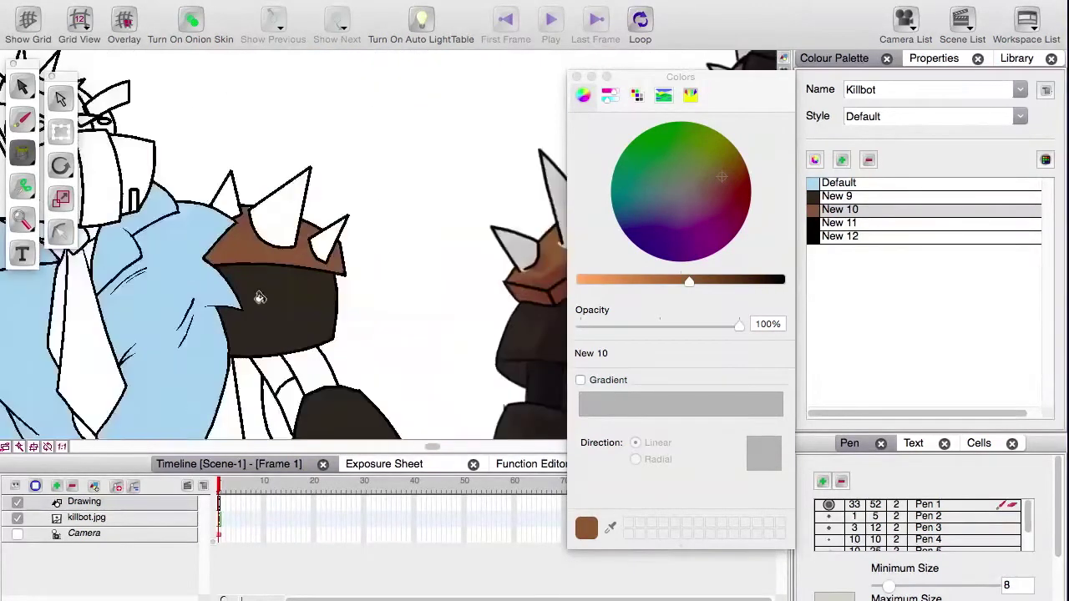
- Fill the thin wrist bands on both forearms with the New 10 brown
{"action": "scroll", "coordinate": [275, 312], "scroll_direction": "up", "scroll_amount": 3}
{"action": "scroll", "coordinate": [291, 327], "scroll_direction": "down", "scroll_amount": 3}
{"action": "left_click_drag", "start_coordinate": [256, 392], "coordinate": [392, 304]}
{"action": "left_click_drag", "start_coordinate": [734, 77], "coordinate": [663, 295]}
{"action": "left_click_drag", "start_coordinate": [337, 277], "coordinate": [191, 136]}
{"action": "scroll", "coordinate": [190, 136], "scroll_direction": "down", "scroll_amount": 3}
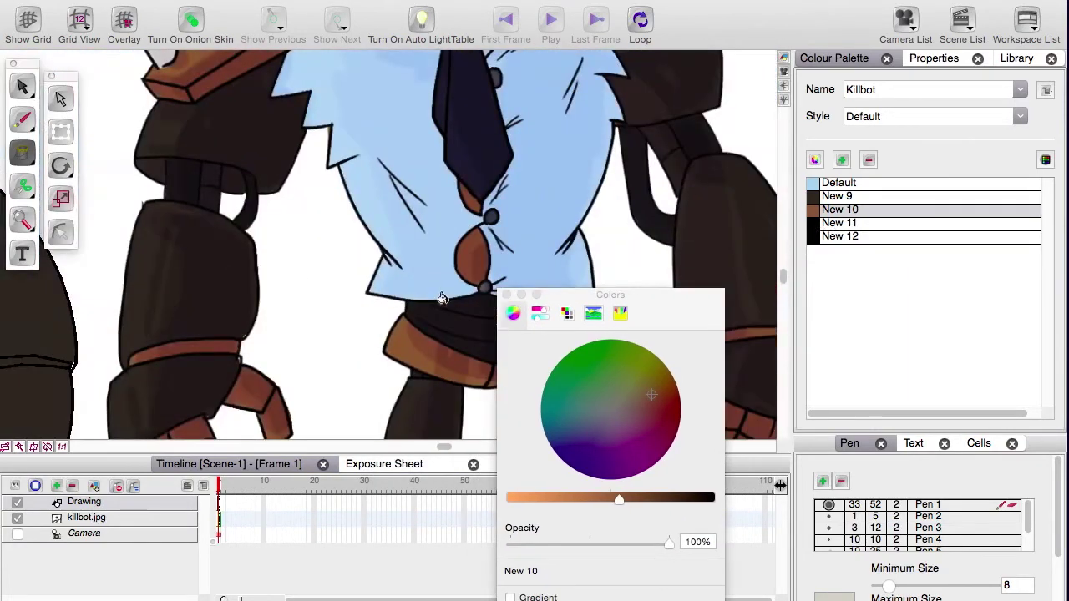
{"action": "scroll", "coordinate": [294, 236], "scroll_direction": "up", "scroll_amount": 3}
{"action": "left_click", "coordinate": [292, 233]}
{"action": "left_click_drag", "start_coordinate": [192, 314], "coordinate": [511, 329]}
{"action": "left_click", "coordinate": [334, 209]}
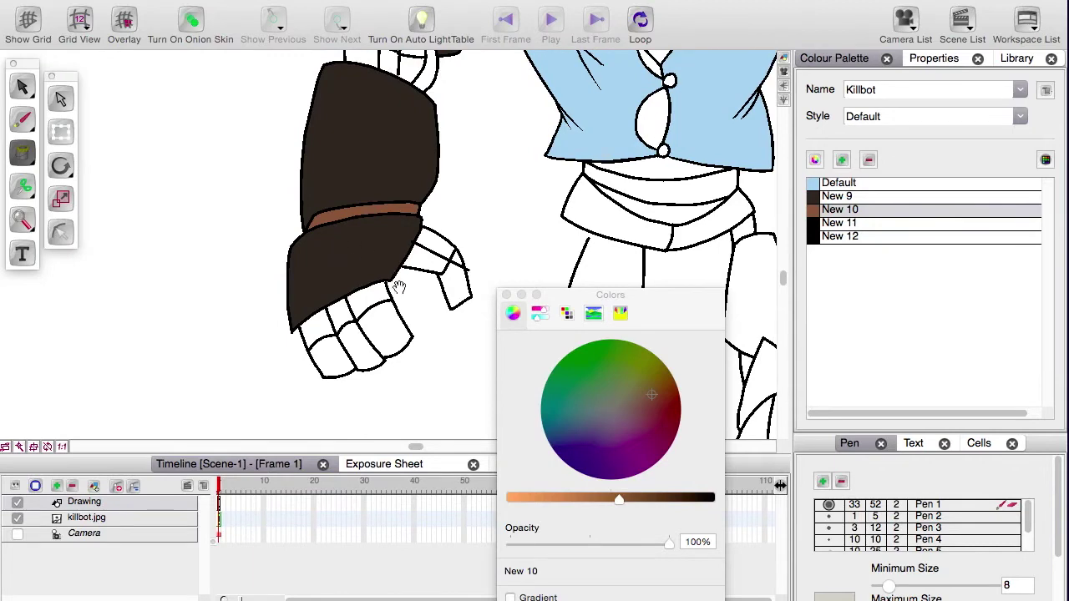
- Fill the fingers and thumb of the left-hand hand with the New 10 brown
{"action": "scroll", "coordinate": [399, 286], "scroll_direction": "right", "scroll_amount": 10}
{"action": "scroll", "coordinate": [196, 310], "scroll_direction": "left", "scroll_amount": 5}
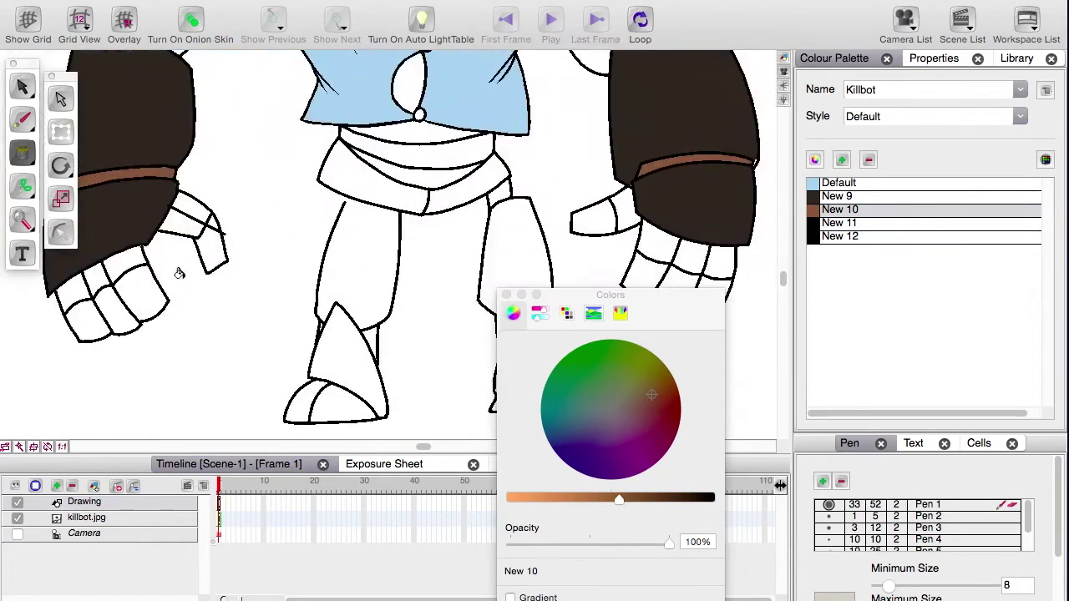
{"action": "left_click", "coordinate": [138, 284]}
{"action": "left_click", "coordinate": [104, 300]}
{"action": "left_click", "coordinate": [79, 313]}
{"action": "left_click", "coordinate": [211, 251]}
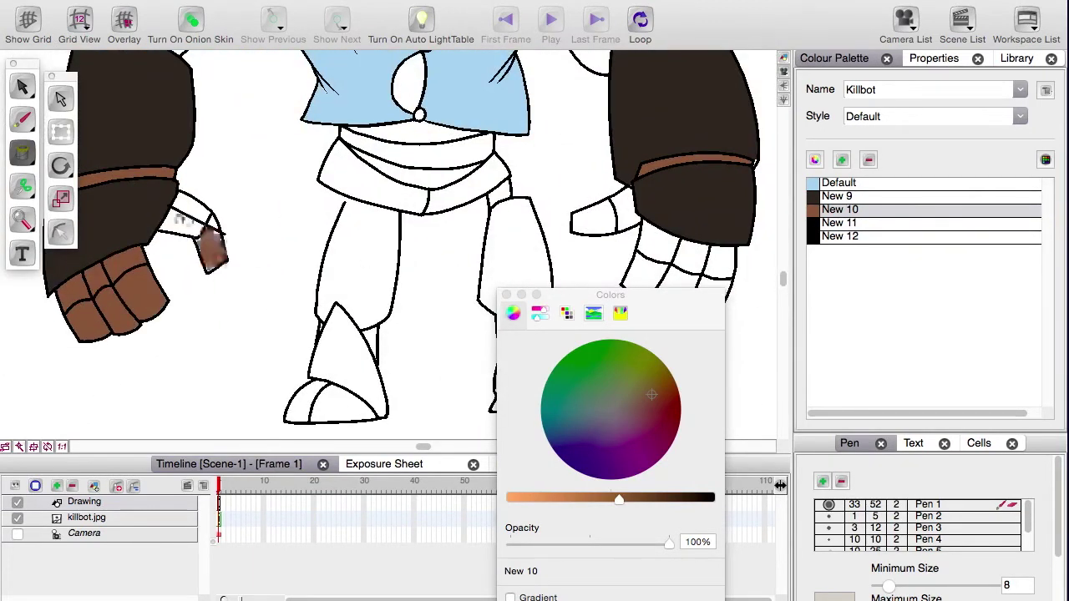
{"action": "left_click", "coordinate": [209, 217]}
- Fill the thumb and first fingertip of the right-hand hand with the New 10 brown
{"action": "scroll", "coordinate": [215, 201], "scroll_direction": "right", "scroll_amount": 6}
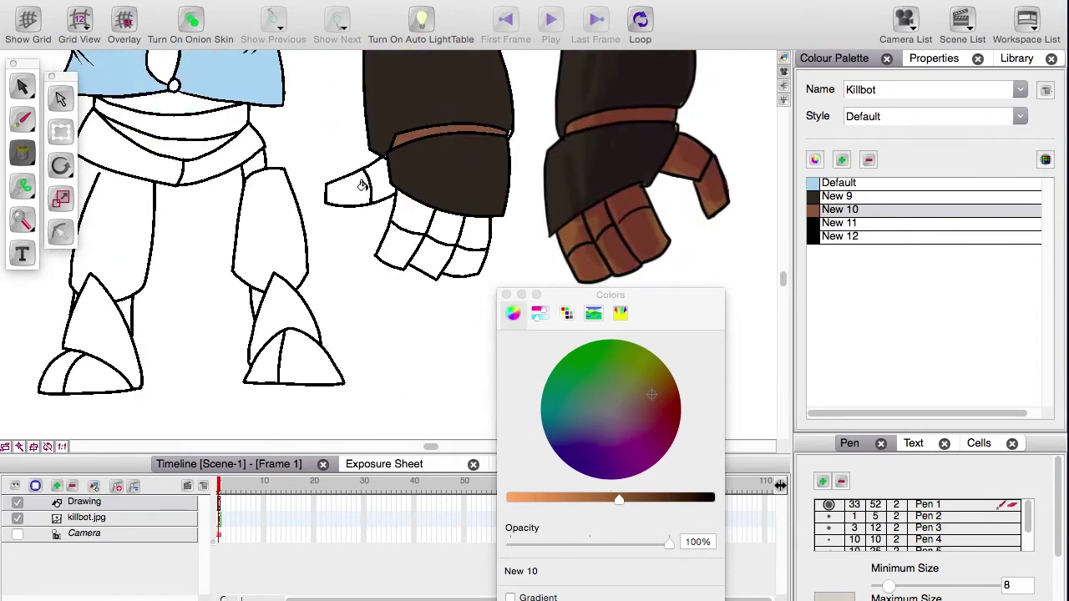
{"action": "left_click", "coordinate": [359, 185]}
{"action": "left_click", "coordinate": [398, 244]}
{"action": "scroll", "coordinate": [401, 265], "scroll_direction": "up", "scroll_amount": 6}
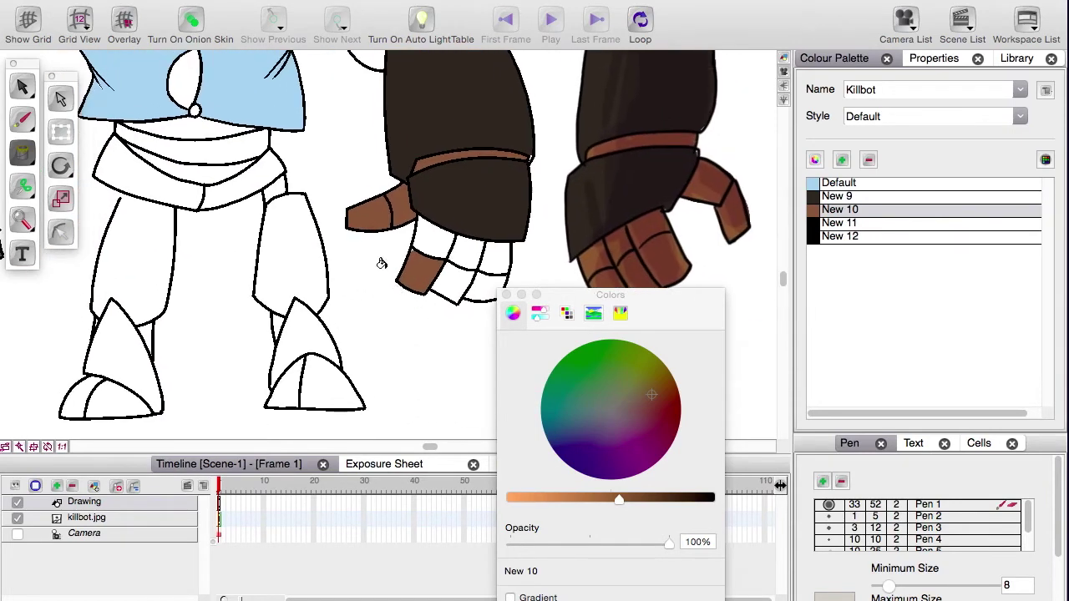
- Fill the small leftover white corner of the right-hand hand's first fingertip with New 10 brown
{"action": "scroll", "coordinate": [393, 243], "scroll_direction": "up", "scroll_amount": 8}
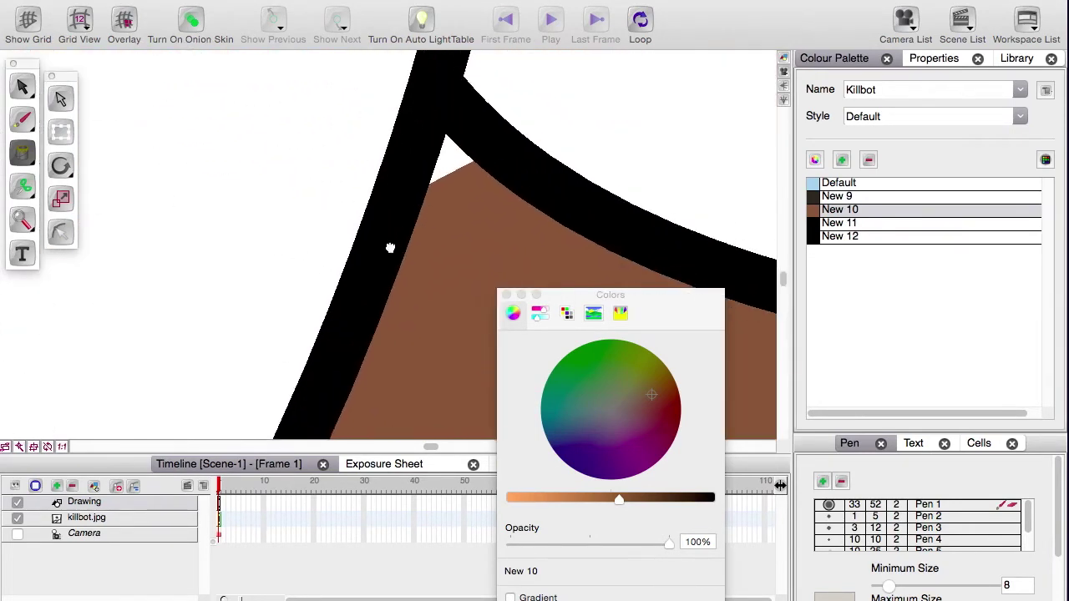
{"action": "left_click_drag", "start_coordinate": [476, 197], "coordinate": [291, 200]}
{"action": "left_click", "coordinate": [253, 134]}
{"action": "left_click_drag", "start_coordinate": [253, 139], "coordinate": [292, 177]}
{"action": "scroll", "coordinate": [280, 137], "scroll_direction": "down", "scroll_amount": 6}
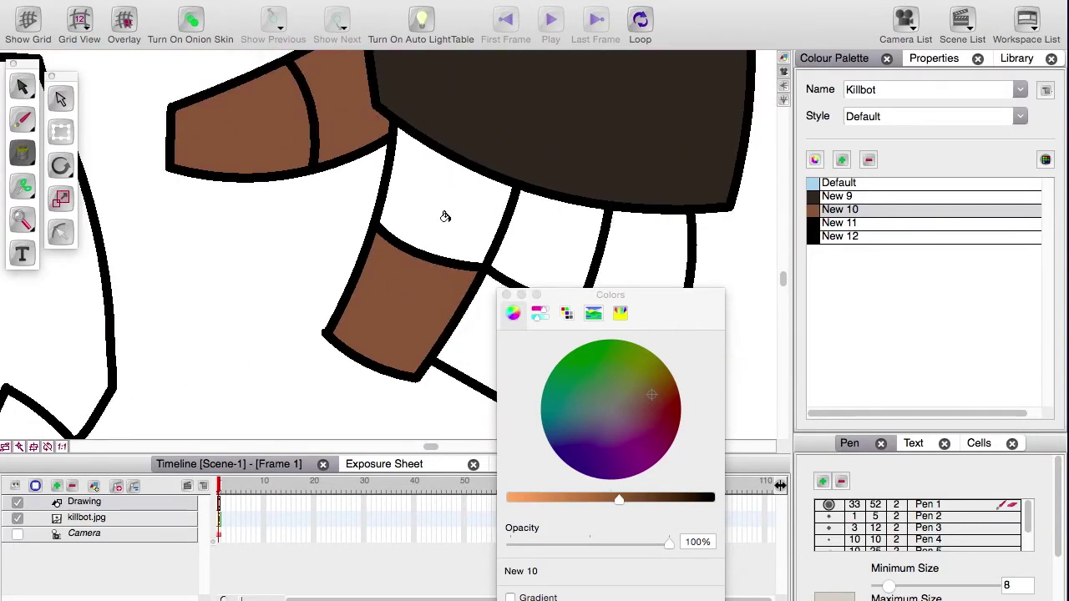
- Fill the remaining finger segments of the right-hand hand with the New 10 brown
{"action": "left_click", "coordinate": [438, 179]}
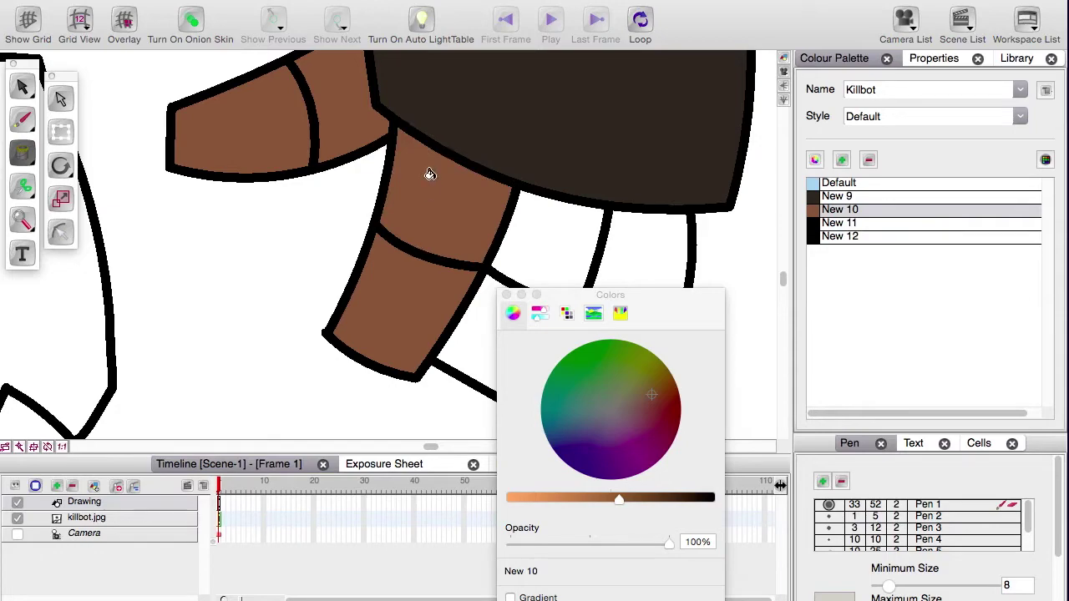
{"action": "scroll", "coordinate": [471, 275], "scroll_direction": "down", "scroll_amount": 10}
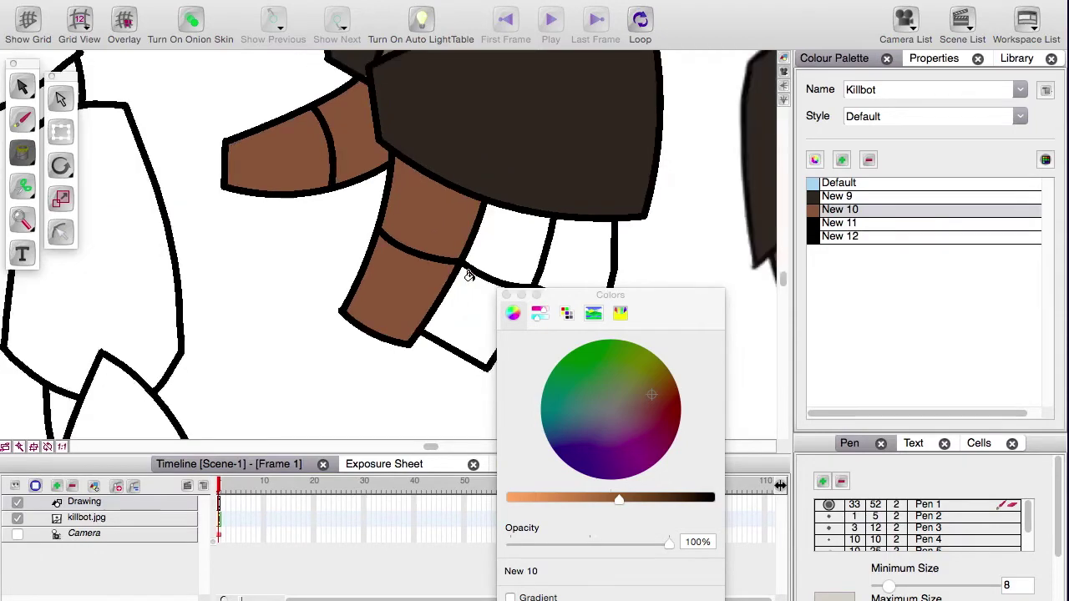
{"action": "scroll", "coordinate": [392, 238], "scroll_direction": "up", "scroll_amount": 12}
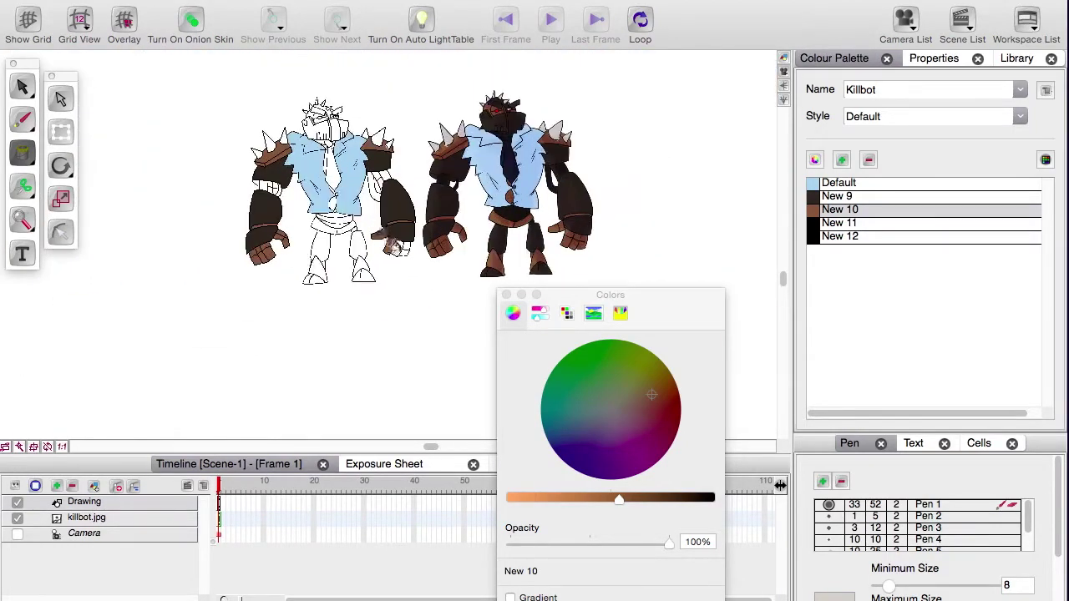
{"action": "left_click_drag", "start_coordinate": [365, 292], "coordinate": [351, 320]}
{"action": "scroll", "coordinate": [316, 278], "scroll_direction": "down", "scroll_amount": 8}
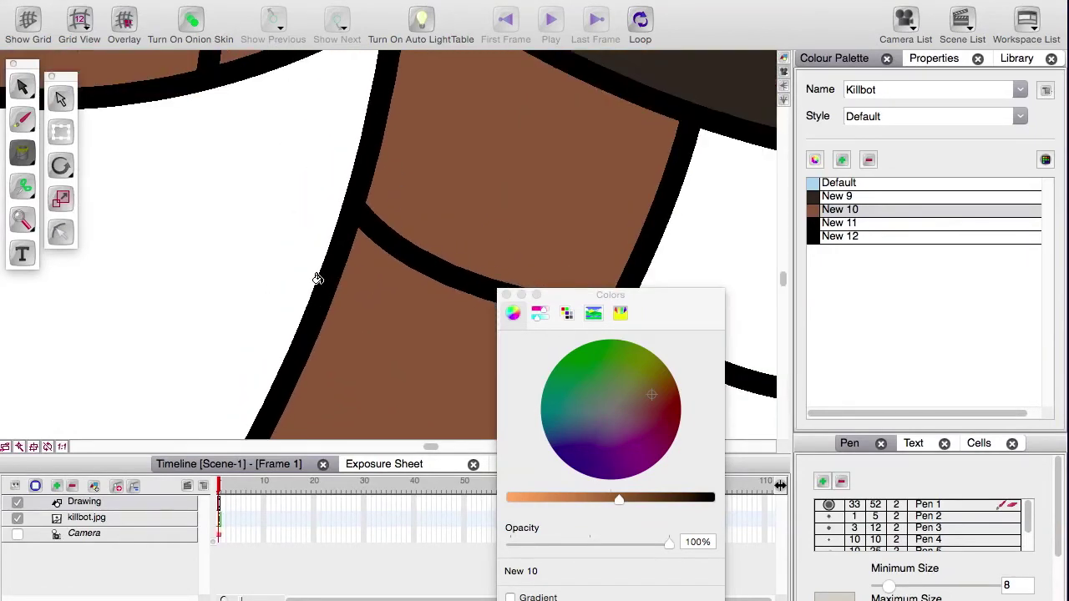
{"action": "left_click_drag", "start_coordinate": [370, 366], "coordinate": [111, 367]}
{"action": "left_click", "coordinate": [301, 358]}
{"action": "left_click", "coordinate": [291, 287]}
{"action": "left_click", "coordinate": [429, 310]}
{"action": "scroll", "coordinate": [374, 382], "scroll_direction": "down", "scroll_amount": 6}
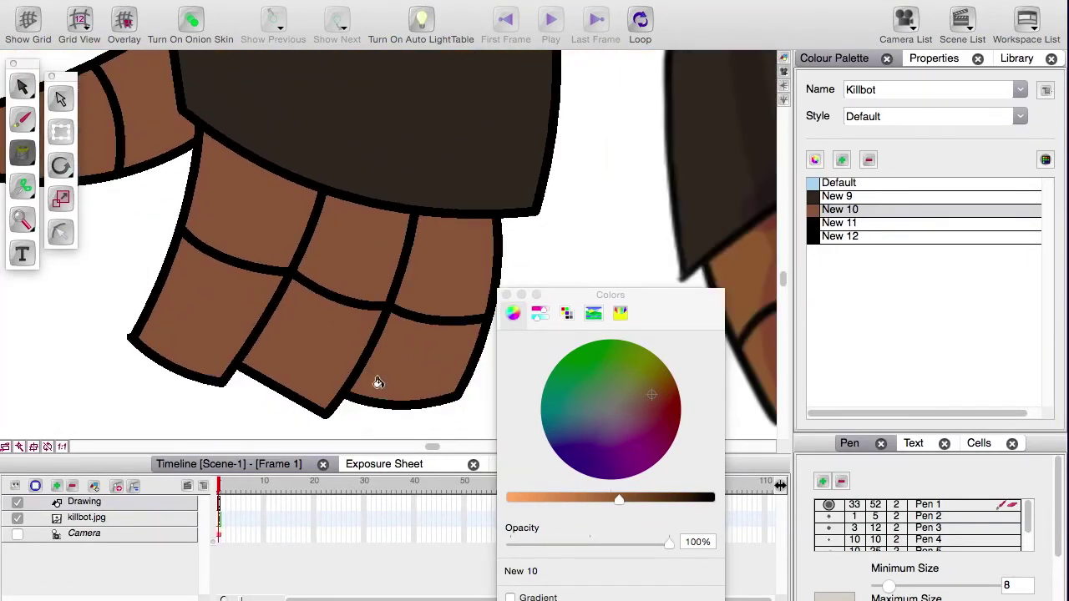
- Fill the white sliver at the outer end of the right-hand wrist band with New 9, and reselect New 10
{"action": "scroll", "coordinate": [202, 323], "scroll_direction": "up", "scroll_amount": 10}
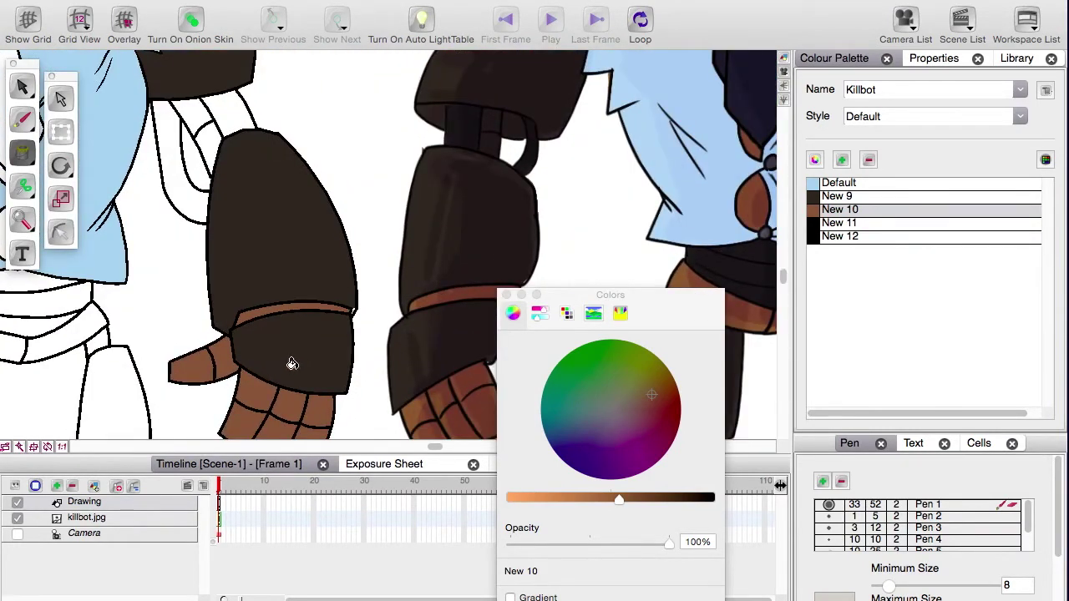
{"action": "left_click_drag", "start_coordinate": [707, 247], "coordinate": [440, 108]}
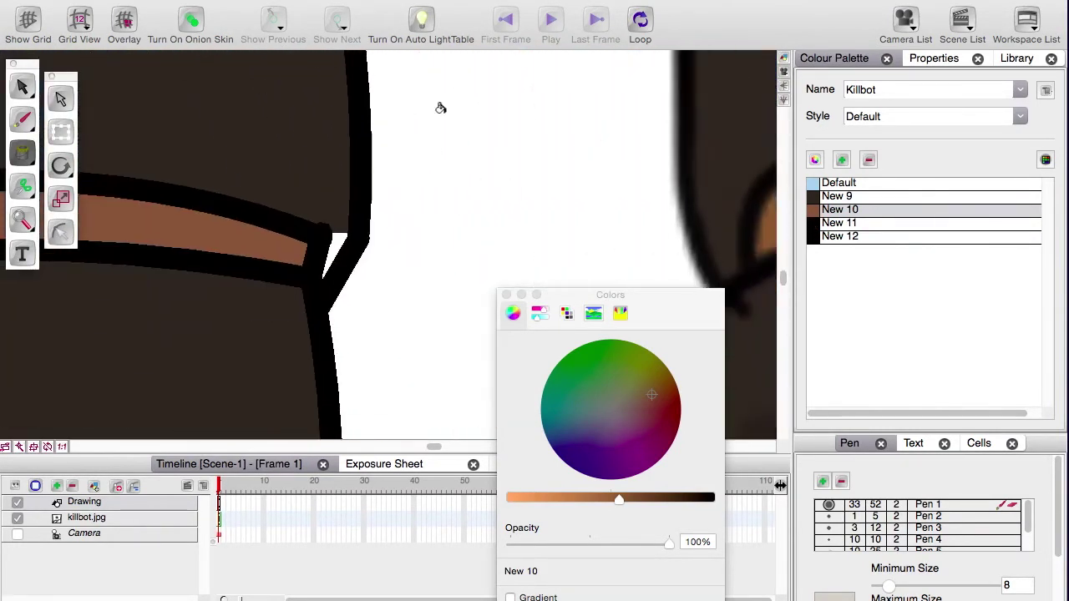
{"action": "left_click", "coordinate": [826, 198]}
{"action": "left_click", "coordinate": [331, 239]}
{"action": "scroll", "coordinate": [384, 247], "scroll_direction": "down", "scroll_amount": 4}
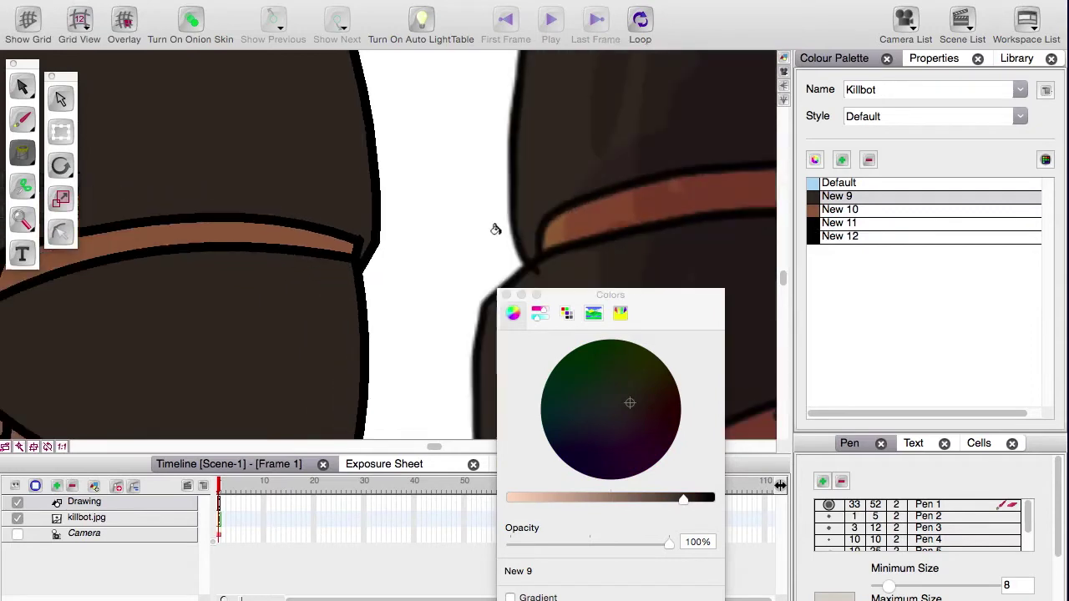
{"action": "left_click", "coordinate": [808, 208]}
{"action": "scroll", "coordinate": [465, 301], "scroll_direction": "down", "scroll_amount": 6}
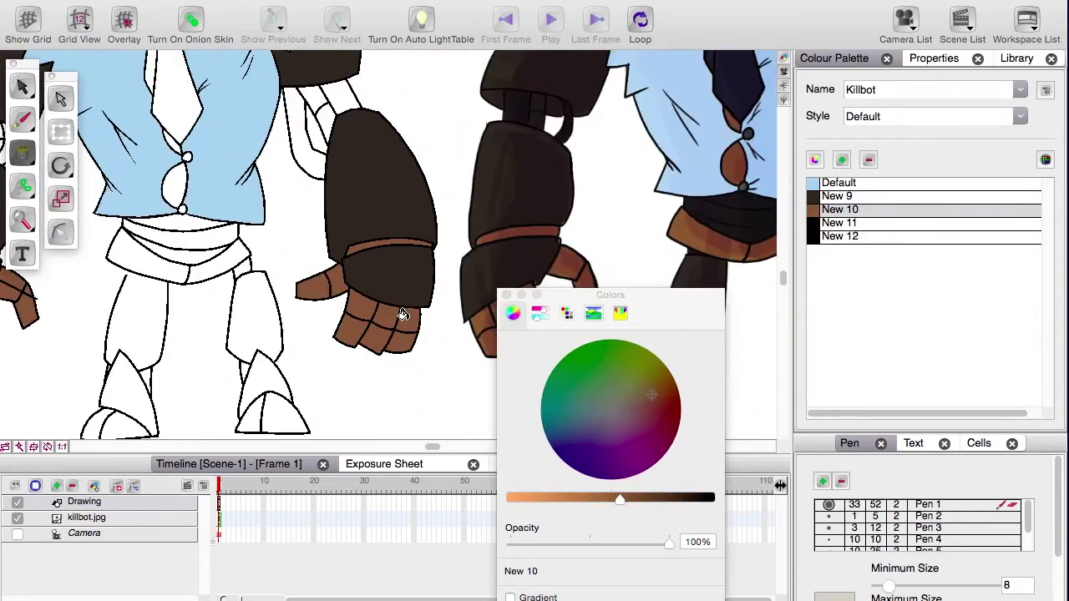
{"action": "left_click_drag", "start_coordinate": [396, 233], "coordinate": [403, 292]}
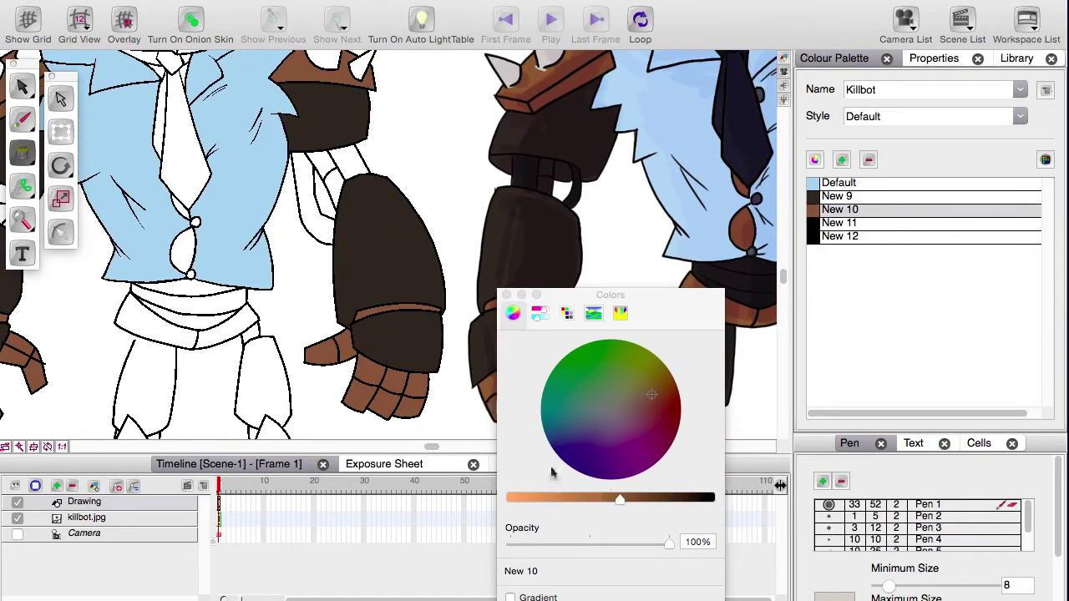
- Redefine the New 11 swatch with the near-black sampled from the elbow joint of the reference image
{"action": "left_click", "coordinate": [814, 224]}
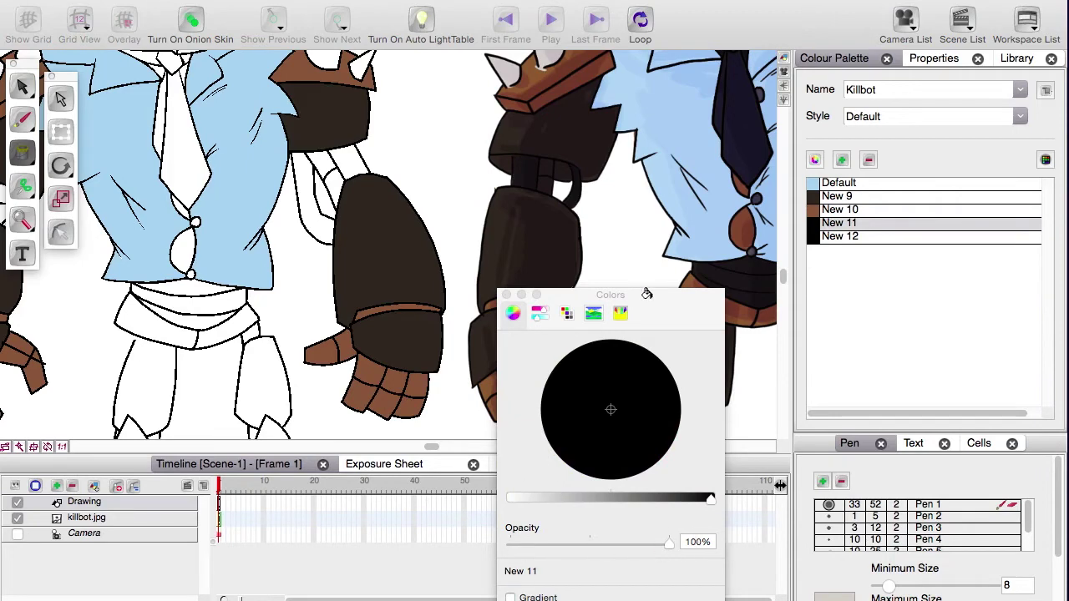
{"action": "left_click_drag", "start_coordinate": [647, 294], "coordinate": [762, 74]}
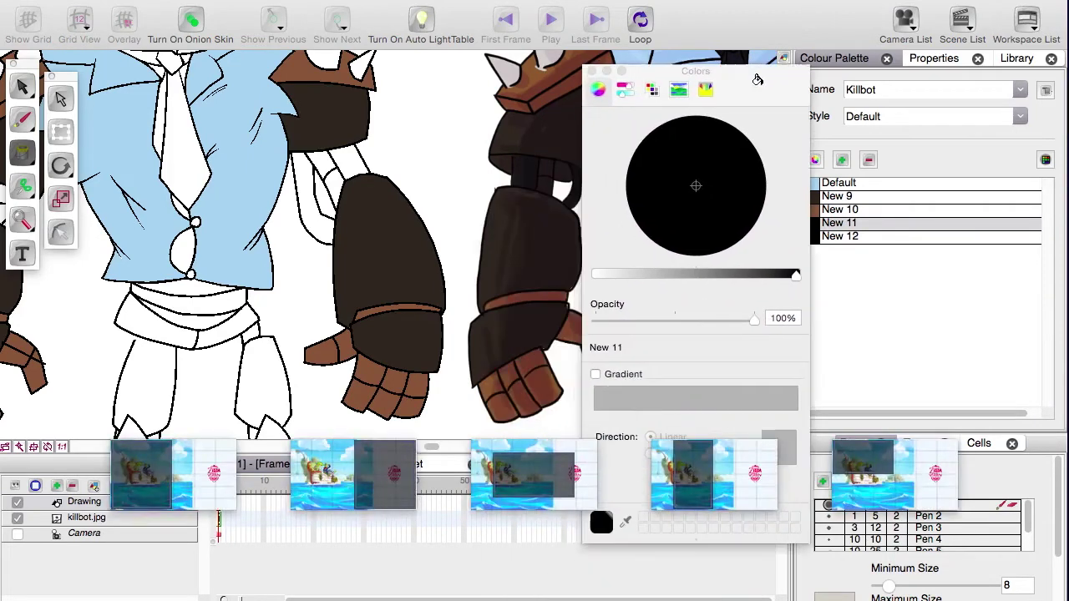
{"action": "left_click", "coordinate": [623, 522]}
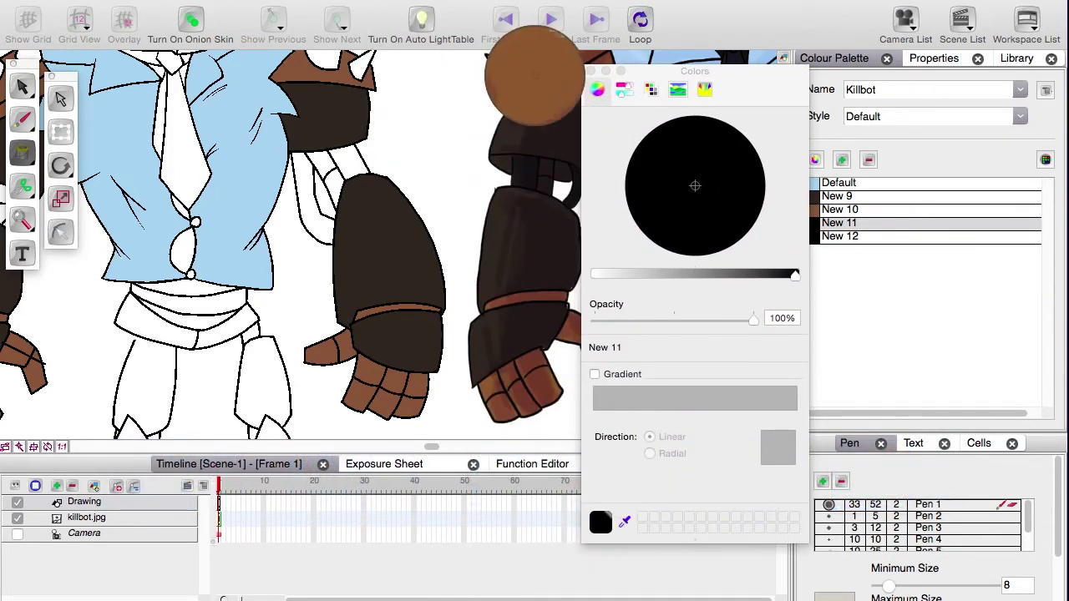
{"action": "left_click", "coordinate": [525, 75]}
{"action": "left_click", "coordinate": [624, 521]}
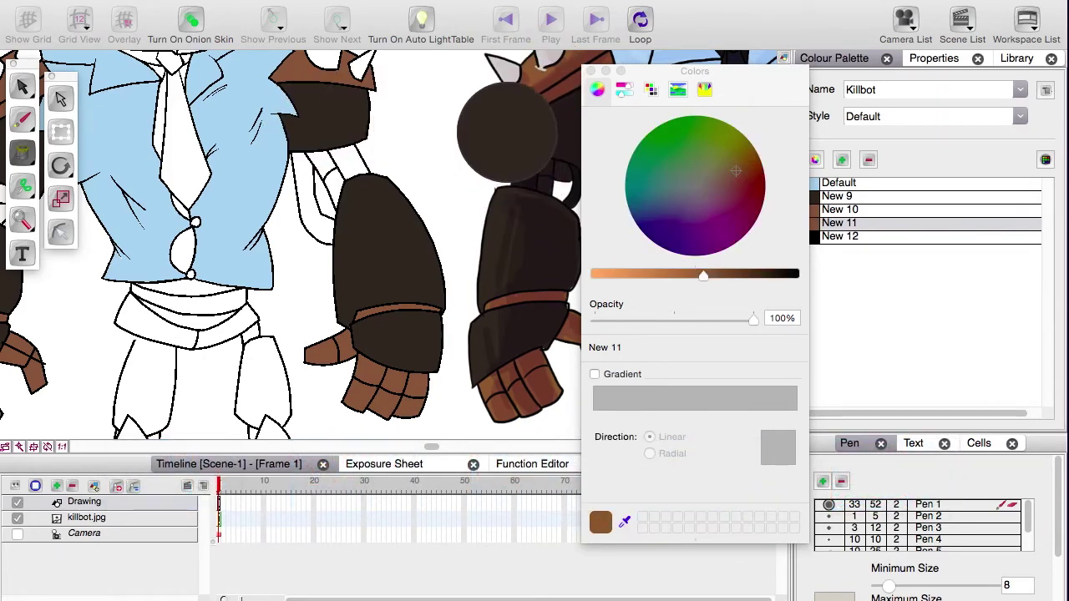
{"action": "left_click", "coordinate": [524, 171]}
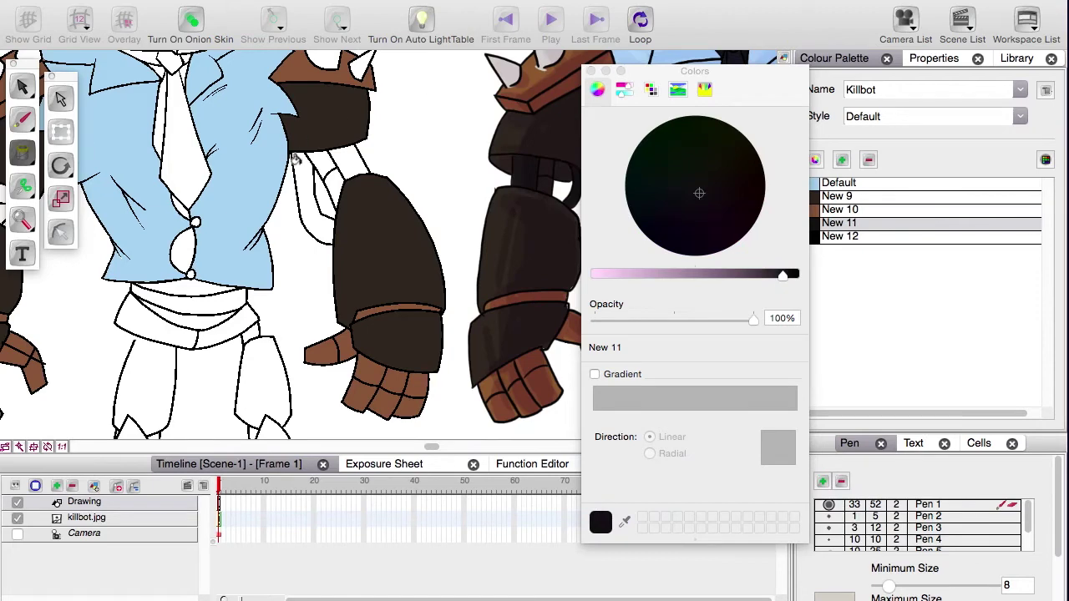
- Fill the elbow joints and tubes of both arms with the New 11 near-black
{"action": "left_click", "coordinate": [349, 163]}
{"action": "left_click", "coordinate": [300, 172]}
{"action": "left_click_drag", "start_coordinate": [152, 320], "coordinate": [474, 353]}
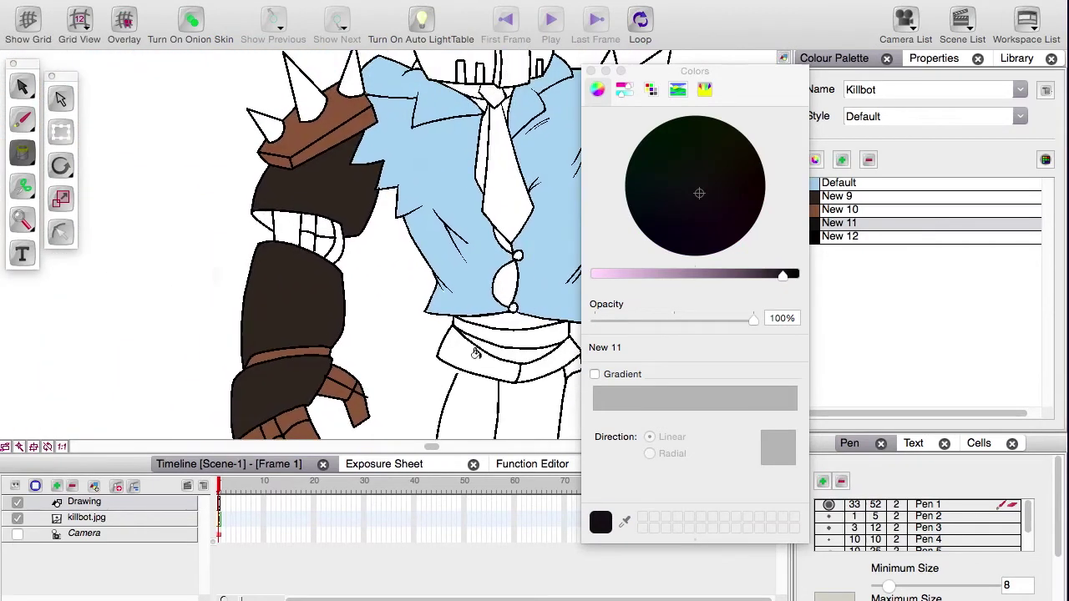
{"action": "left_click", "coordinate": [333, 242]}
{"action": "scroll", "coordinate": [334, 247], "scroll_direction": "up", "scroll_amount": 8}
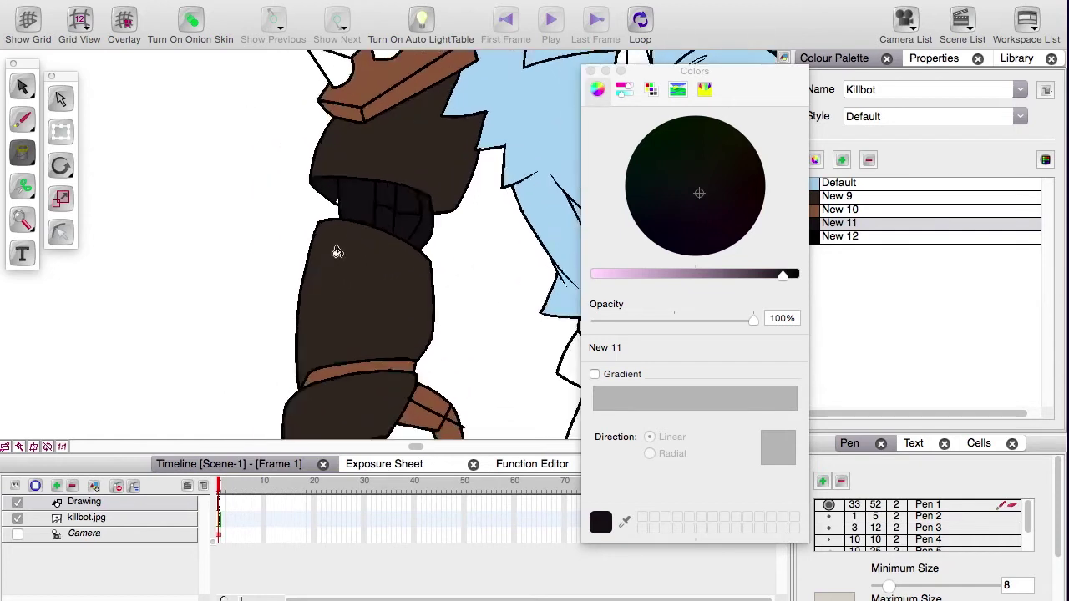
- Remove the fill from the gap between the joint and the tube at the left-hand elbow with the Unpaint tool
{"action": "scroll", "coordinate": [335, 247], "scroll_direction": "down", "scroll_amount": 5}
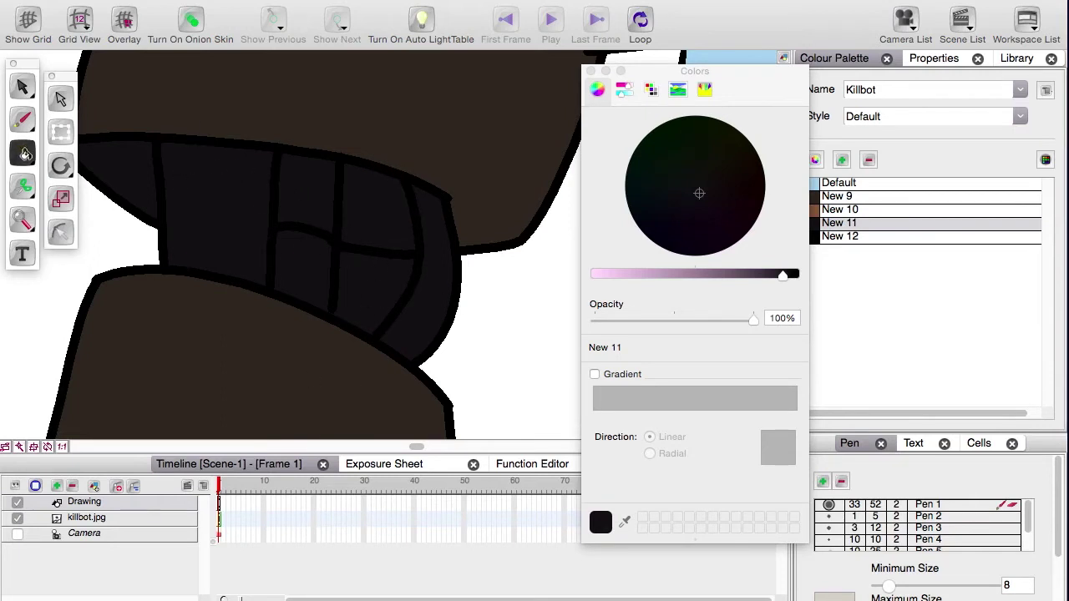
{"action": "left_click", "coordinate": [31, 165]}
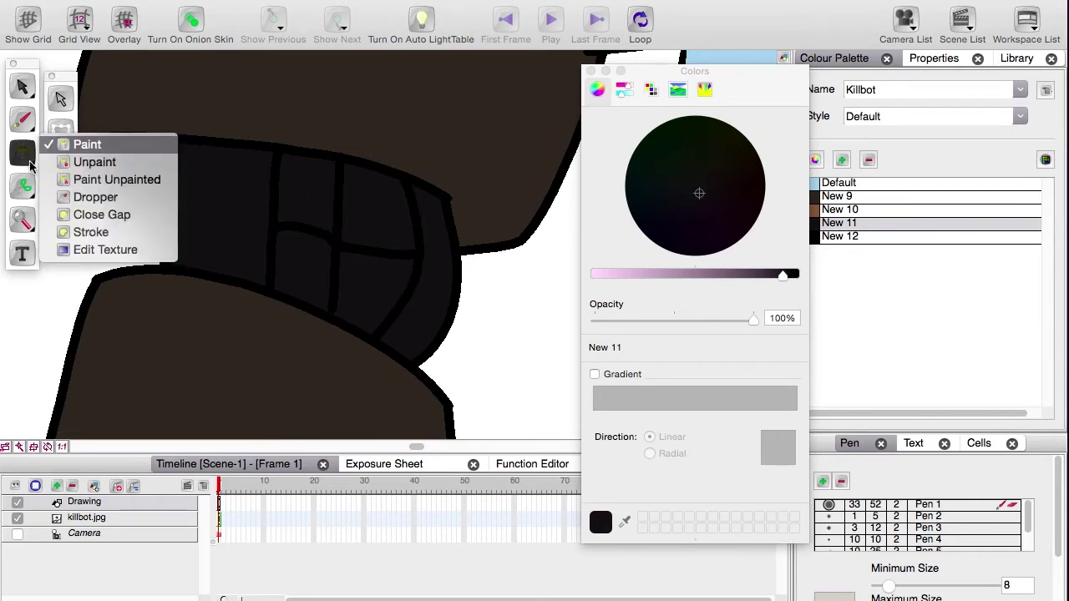
{"action": "left_click", "coordinate": [95, 162]}
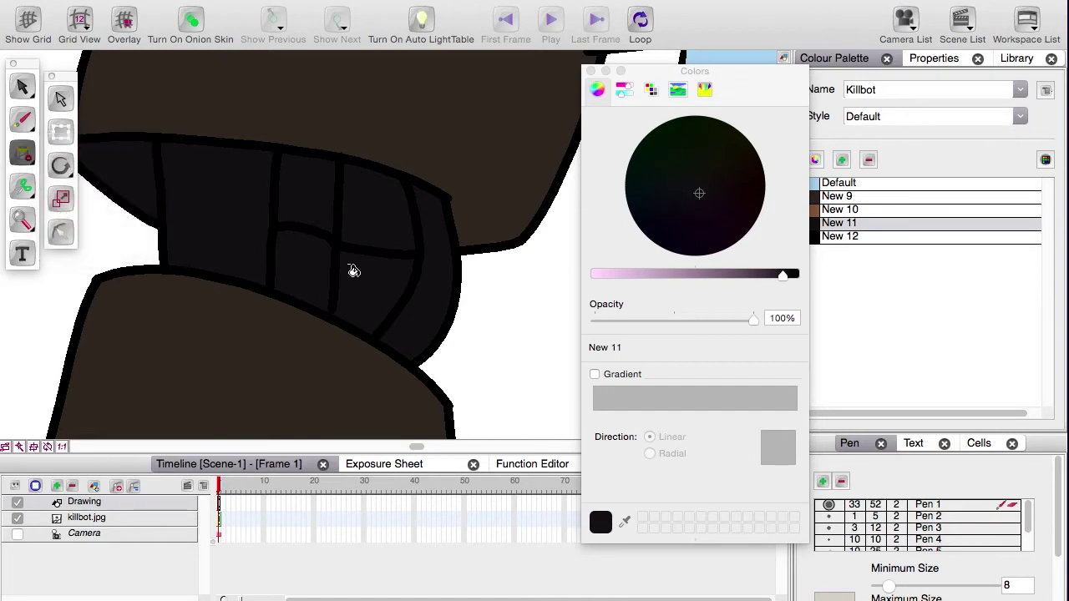
{"action": "left_click", "coordinate": [355, 271]}
{"action": "left_click_drag", "start_coordinate": [534, 326], "coordinate": [200, 309]}
{"action": "left_click_drag", "start_coordinate": [551, 309], "coordinate": [289, 311]}
{"action": "key", "text": "x"}
{"action": "key", "text": "x"}
{"action": "key", "text": "x"}
{"action": "key", "text": "x"}
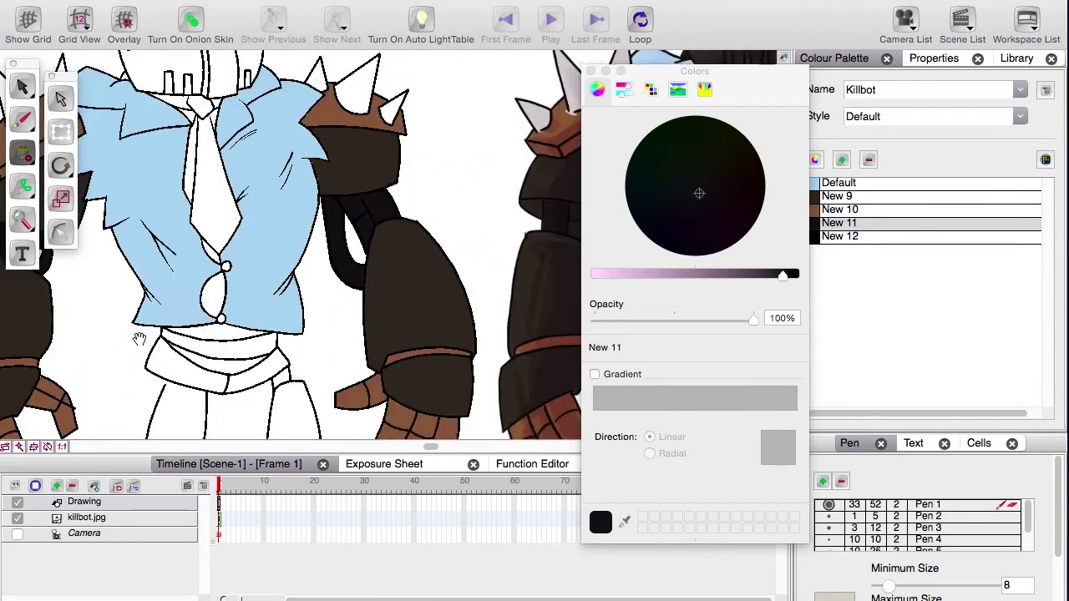
- Redefine the New 12 swatch with the light grey sampled from a shoulder spike of the reference image
{"action": "left_click_drag", "start_coordinate": [333, 213], "coordinate": [199, 293]}
{"action": "scroll", "coordinate": [443, 332], "scroll_direction": "up", "scroll_amount": 3}
{"action": "left_click", "coordinate": [817, 241]}
{"action": "left_click", "coordinate": [624, 522]}
{"action": "left_click", "coordinate": [455, 146]}
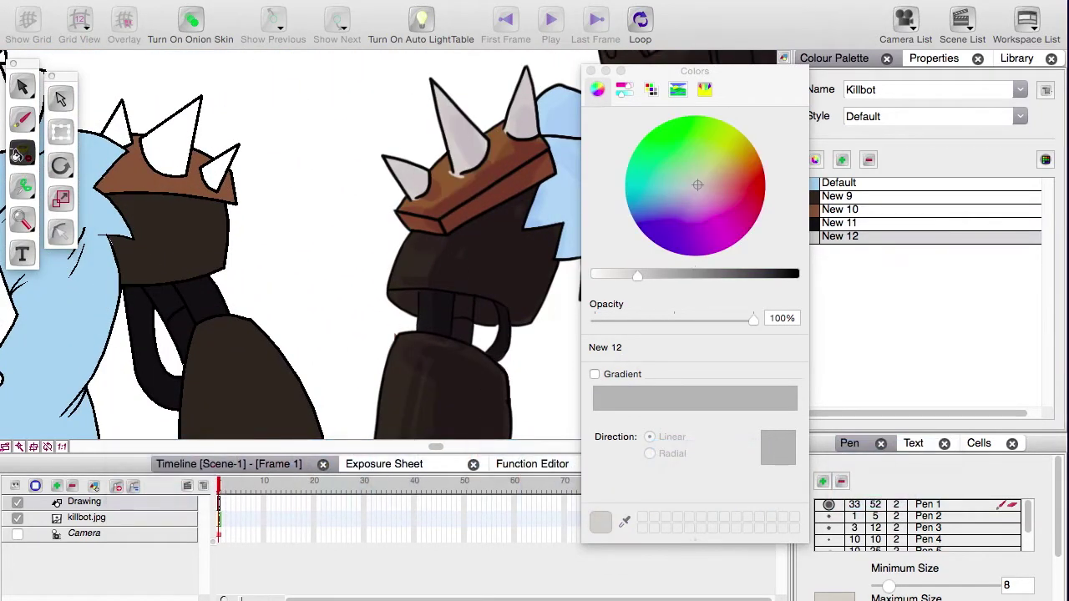
- Switch back to the Paint tool and fill the three spikes of the right-hand shoulder pad with New 12 grey
{"action": "left_click_drag", "start_coordinate": [16, 155], "coordinate": [100, 157]}
{"action": "left_click", "coordinate": [174, 157]}
{"action": "left_click", "coordinate": [215, 171]}
{"action": "left_click", "coordinate": [117, 129]}
- Fill the three spikes of the left-hand shoulder pad with the New 12 light grey
{"action": "left_click_drag", "start_coordinate": [125, 347], "coordinate": [437, 303]}
{"action": "left_click", "coordinate": [242, 155]}
{"action": "left_click", "coordinate": [188, 179]}
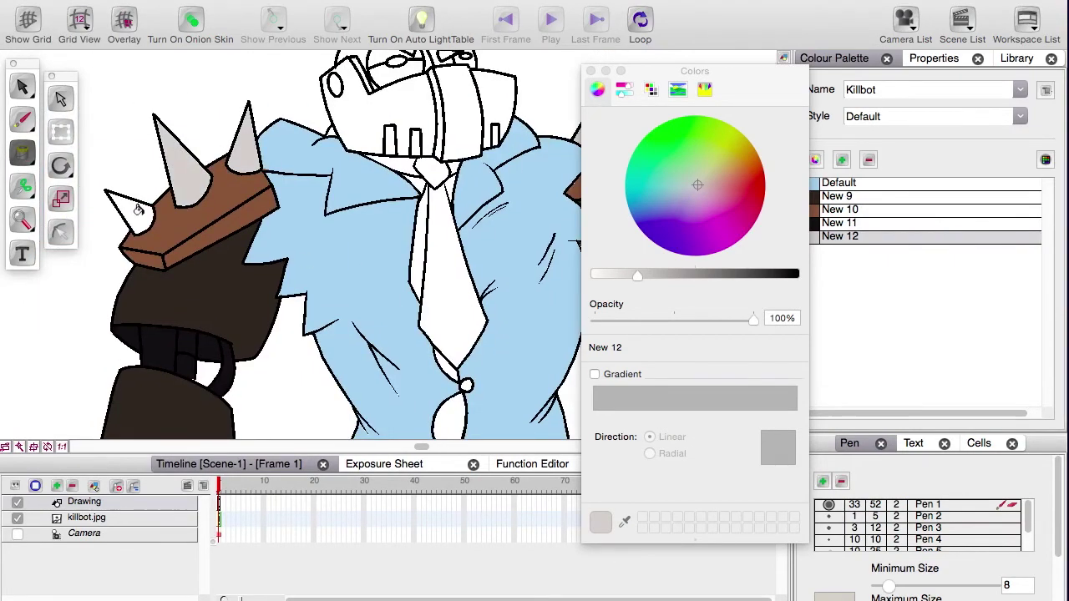
{"action": "left_click", "coordinate": [139, 209]}
- Fill the upper sections of both legs with the New 9 dark brown
{"action": "scroll", "coordinate": [195, 310], "scroll_direction": "down", "scroll_amount": 4}
{"action": "left_click_drag", "start_coordinate": [196, 310], "coordinate": [89, 203]}
{"action": "scroll", "coordinate": [209, 188], "scroll_direction": "up", "scroll_amount": 3}
{"action": "left_click", "coordinate": [819, 195]}
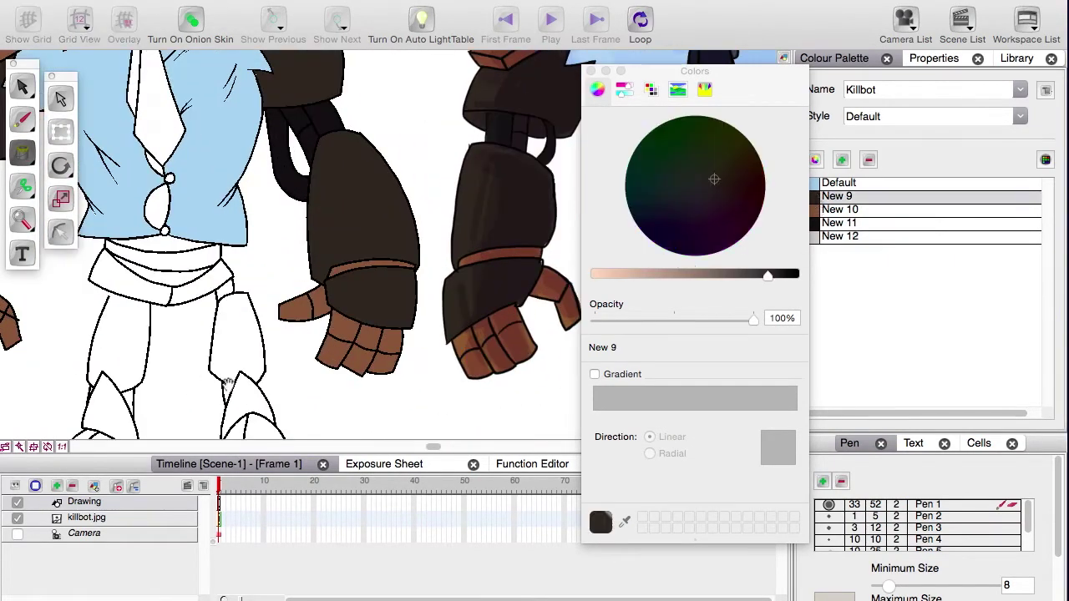
{"action": "scroll", "coordinate": [226, 383], "scroll_direction": "left", "scroll_amount": 10}
{"action": "left_click", "coordinate": [317, 301]}
{"action": "left_click", "coordinate": [433, 301]}
- Move the Colors window out of the way and fill the pointed shin guards and the ankle sections behind them with New 10 brown
{"action": "left_click_drag", "start_coordinate": [694, 71], "coordinate": [665, 540]}
{"action": "scroll", "coordinate": [400, 292], "scroll_direction": "right", "scroll_amount": 8}
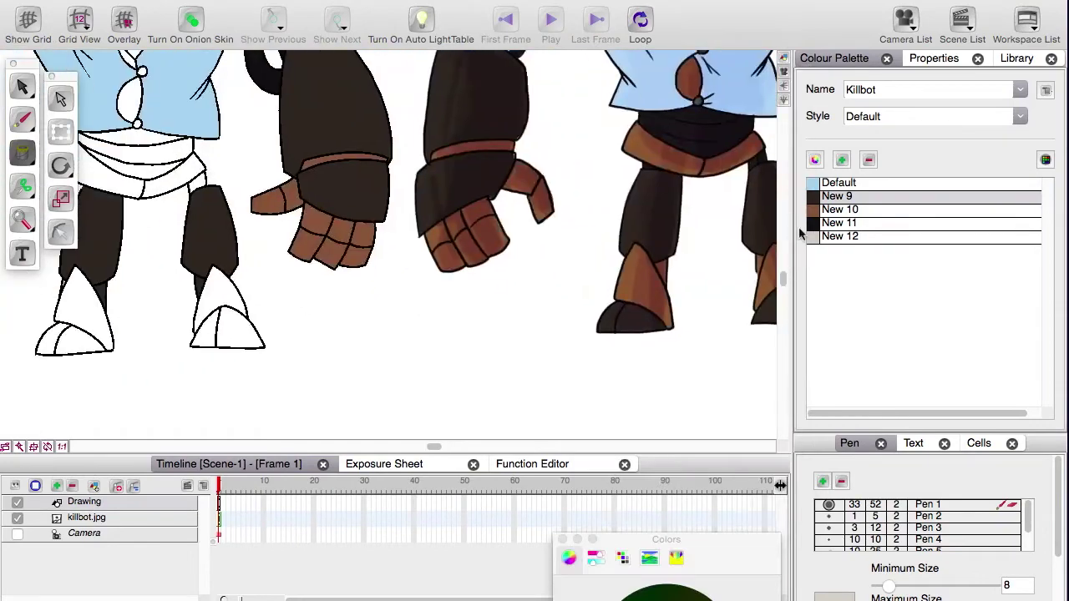
{"action": "left_click", "coordinate": [819, 210]}
{"action": "left_click", "coordinate": [216, 294]}
{"action": "left_click", "coordinate": [72, 308]}
{"action": "scroll", "coordinate": [506, 306], "scroll_direction": "up", "scroll_amount": 3}
{"action": "scroll", "coordinate": [318, 339], "scroll_direction": "up", "scroll_amount": 3}
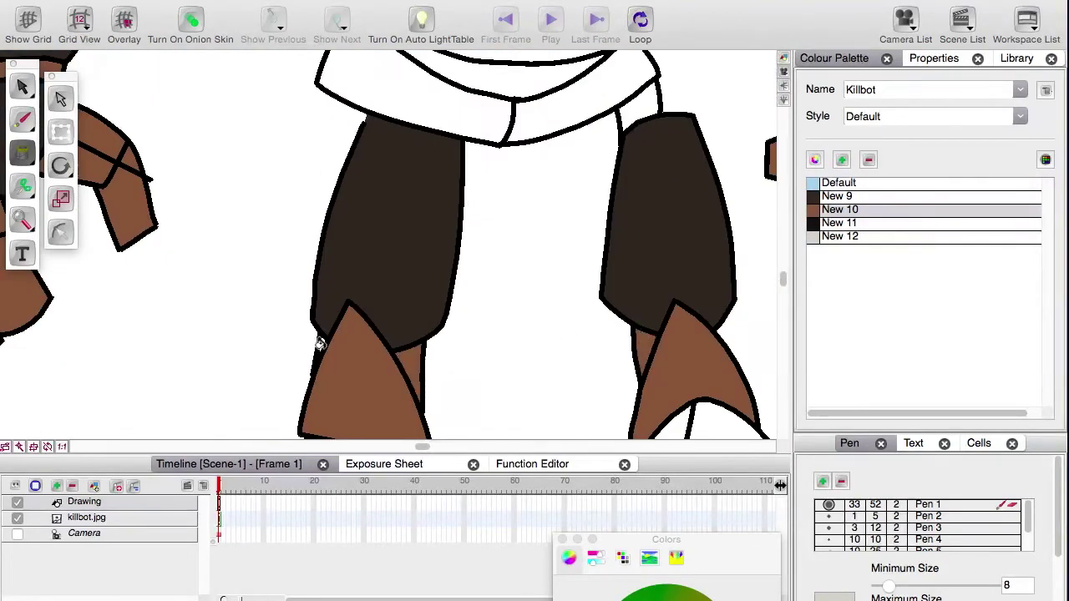
- Try filling both sections of the right-hand foot with the New 11 black swatch
{"action": "scroll", "coordinate": [551, 362], "scroll_direction": "up", "scroll_amount": 3}
{"action": "scroll", "coordinate": [551, 362], "scroll_direction": "down", "scroll_amount": 3}
{"action": "left_click", "coordinate": [815, 223]}
{"action": "left_click", "coordinate": [470, 298]}
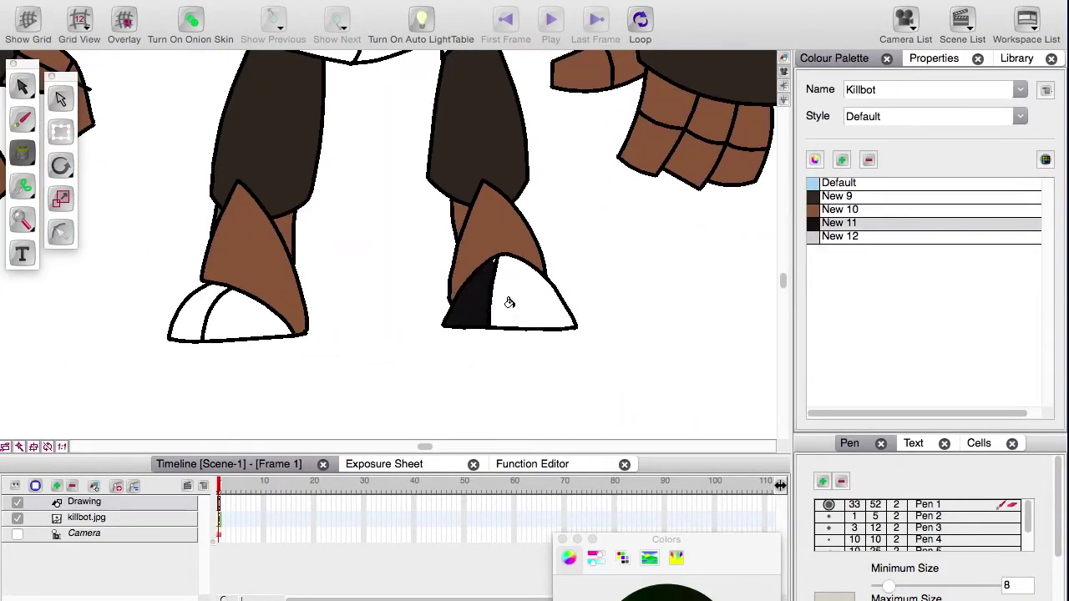
{"action": "left_click", "coordinate": [509, 303]}
- Fill the sections of both feet and the waist area below the shirt with New 9 dark brown
{"action": "left_click", "coordinate": [815, 198]}
{"action": "left_click", "coordinate": [506, 300]}
{"action": "left_click", "coordinate": [479, 298]}
{"action": "left_click", "coordinate": [242, 315]}
{"action": "left_click_drag", "start_coordinate": [440, 316], "coordinate": [402, 404]}
{"action": "key", "text": "2"}
{"action": "left_click", "coordinate": [320, 234]}
{"action": "key", "text": "1"}
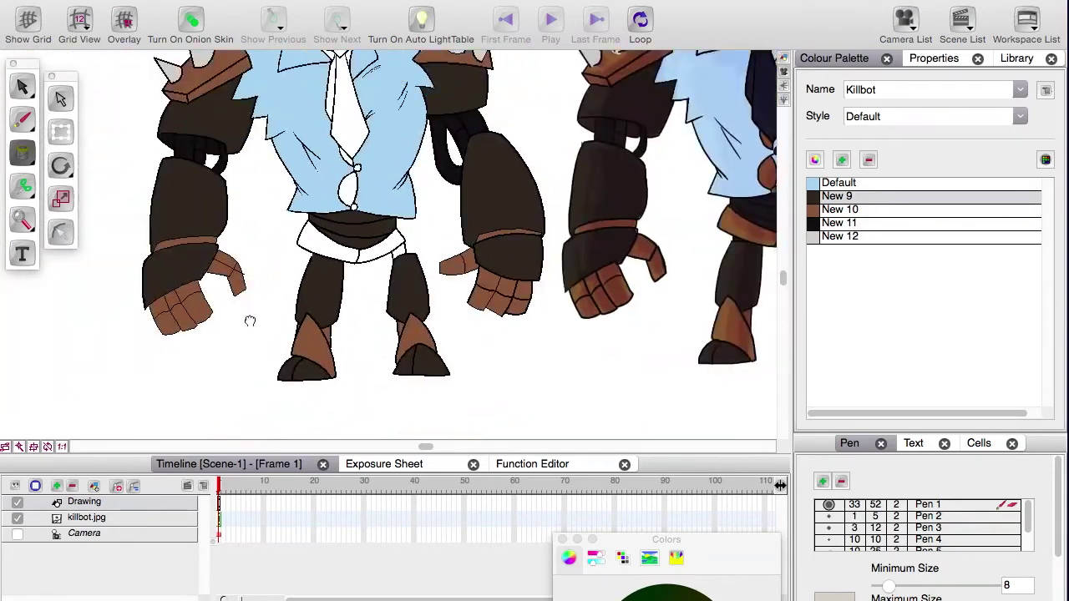
- Fill the openings between the shirt buttons and the belt around the hips with New 10 brown
{"action": "left_click_drag", "start_coordinate": [248, 319], "coordinate": [248, 404]}
{"action": "key", "text": "2"}
{"action": "left_click", "coordinate": [817, 209]}
{"action": "left_click", "coordinate": [282, 293]}
{"action": "left_click_drag", "start_coordinate": [396, 297], "coordinate": [393, 321]}
{"action": "left_click_drag", "start_coordinate": [264, 382], "coordinate": [255, 325]}
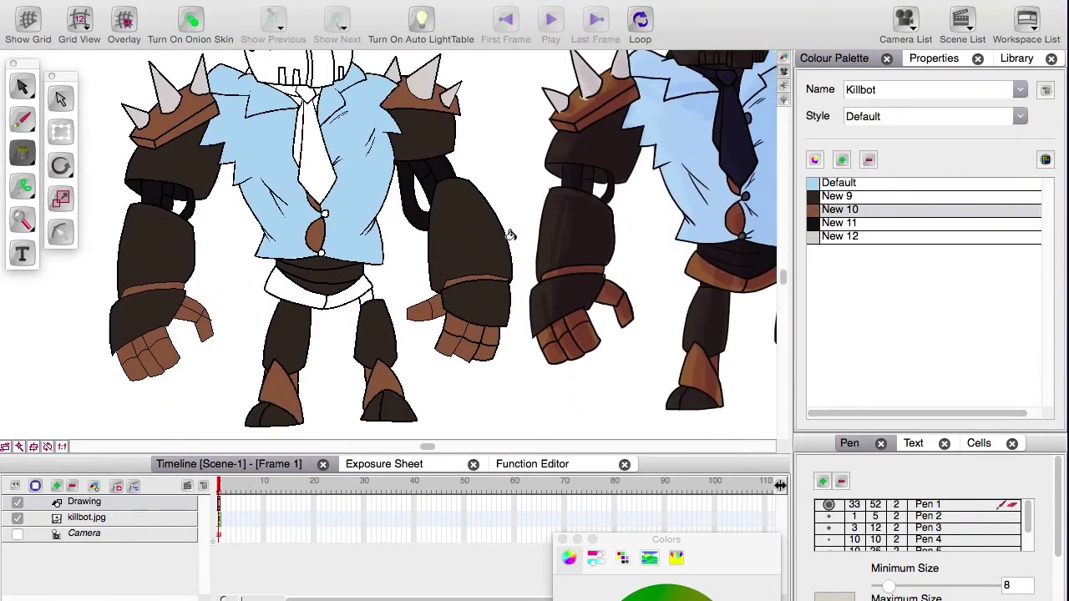
{"action": "left_click", "coordinate": [319, 292]}
- Fill the face areas around both eyes with New 10 brown
{"action": "left_click_drag", "start_coordinate": [317, 208], "coordinate": [324, 367]}
{"action": "key", "text": "2"}
{"action": "key", "text": "2"}
{"action": "left_click", "coordinate": [221, 248]}
{"action": "scroll", "coordinate": [485, 345], "scroll_direction": "up", "scroll_amount": 5}
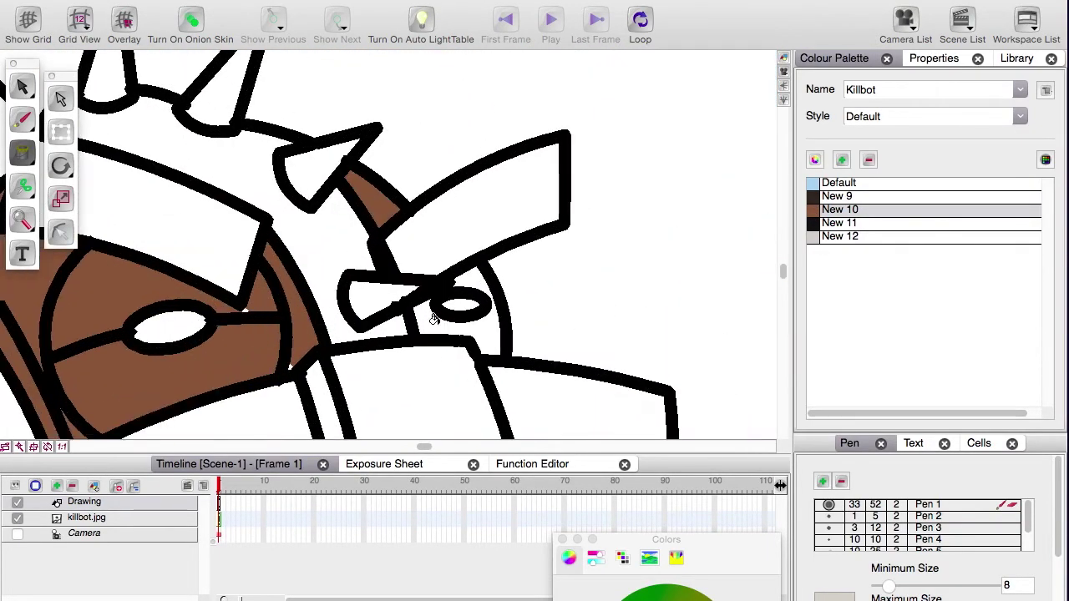
- Fill the central head strip, both eyebrows and all sections of the face mask with New 9 dark brown
{"action": "key", "text": "1"}
{"action": "key", "text": "1"}
{"action": "key", "text": "1"}
{"action": "left_click", "coordinate": [839, 196]}
{"action": "key", "text": "2"}
{"action": "key", "text": "2"}
{"action": "key", "text": "2"}
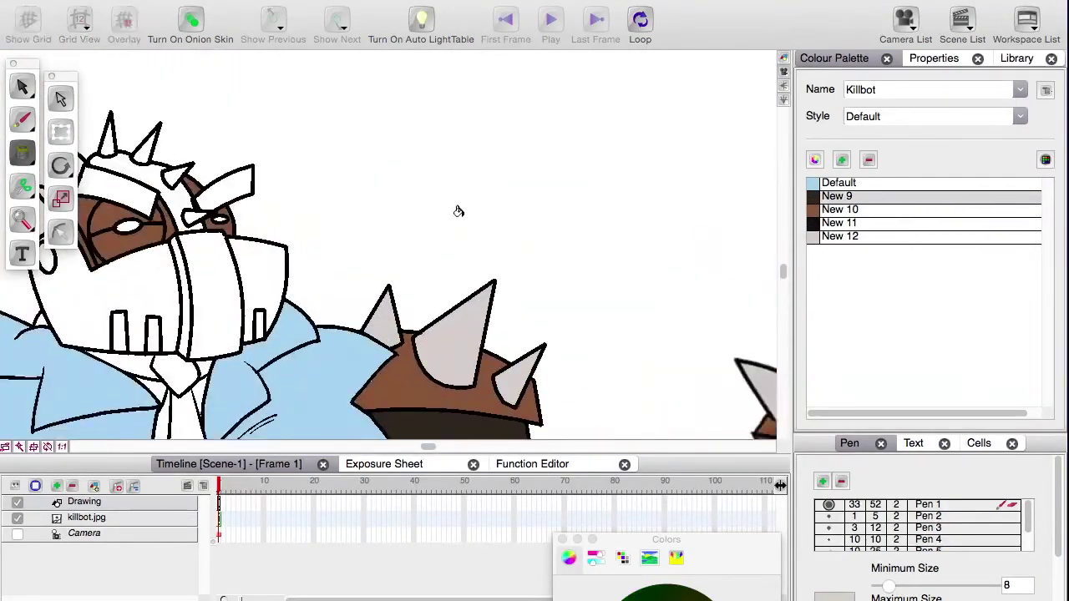
{"action": "left_click", "coordinate": [384, 125]}
{"action": "left_click", "coordinate": [350, 167]}
{"action": "left_click", "coordinate": [592, 183]}
{"action": "left_click", "coordinate": [559, 334]}
{"action": "left_click", "coordinate": [462, 339]}
{"action": "left_click", "coordinate": [182, 330]}
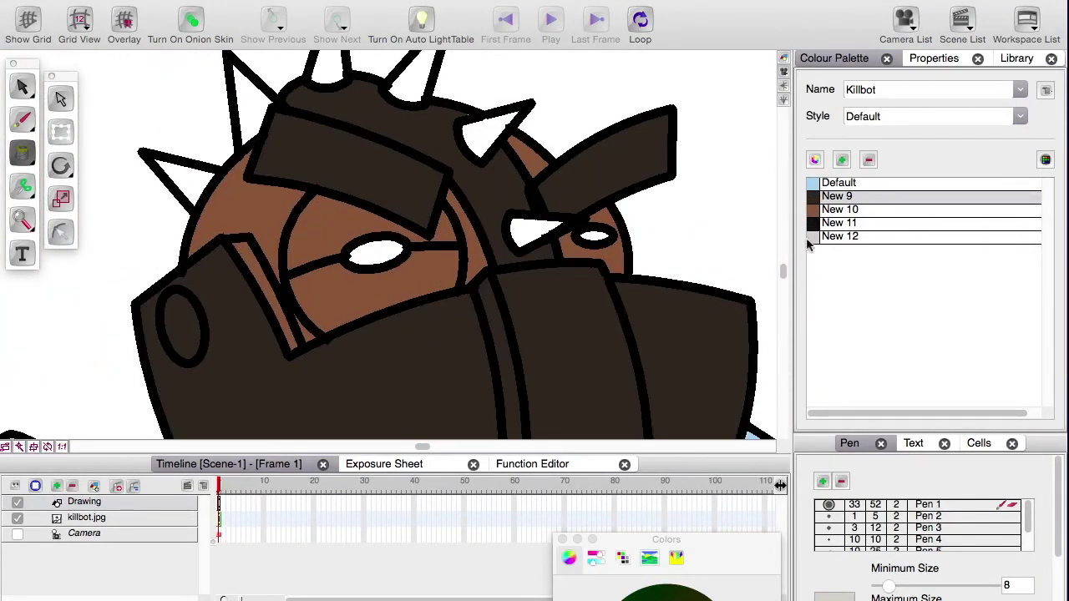
- Fill all the spikes on the head with New 12 light grey
{"action": "left_click", "coordinate": [839, 237]}
{"action": "scroll", "coordinate": [509, 194], "scroll_direction": "up", "scroll_amount": 2}
{"action": "left_click", "coordinate": [544, 281]}
{"action": "left_click", "coordinate": [505, 179]}
{"action": "left_click", "coordinate": [434, 109]}
{"action": "left_click", "coordinate": [347, 94]}
{"action": "left_click", "coordinate": [261, 157]}
{"action": "left_click", "coordinate": [200, 226]}
- Add a new bright red swatch to the Killbot palette and fill both eyes with it
{"action": "left_click", "coordinate": [839, 159]}
{"action": "left_click", "coordinate": [811, 250]}
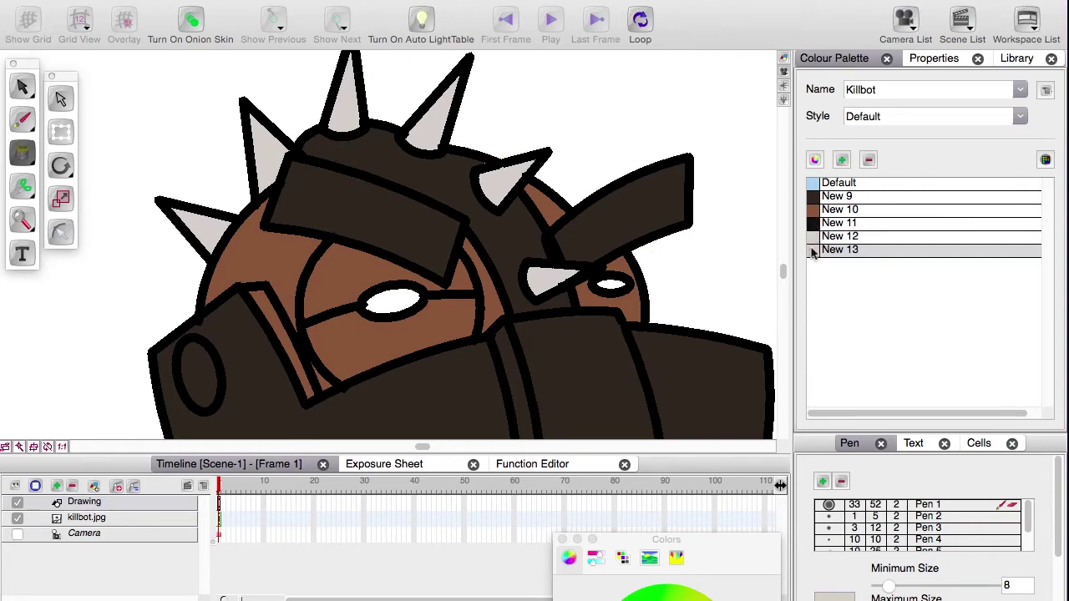
{"action": "left_click_drag", "start_coordinate": [709, 541], "coordinate": [717, 269]}
{"action": "left_click", "coordinate": [742, 384]}
{"action": "left_click", "coordinate": [572, 470]}
{"action": "left_click", "coordinate": [571, 267]}
{"action": "left_click", "coordinate": [390, 301]}
{"action": "left_click", "coordinate": [610, 283]}
- Fill the small joint between the belt and the right-hand leg with New 11 black
{"action": "key", "text": "1"}
{"action": "key", "text": "1"}
{"action": "key", "text": "1"}
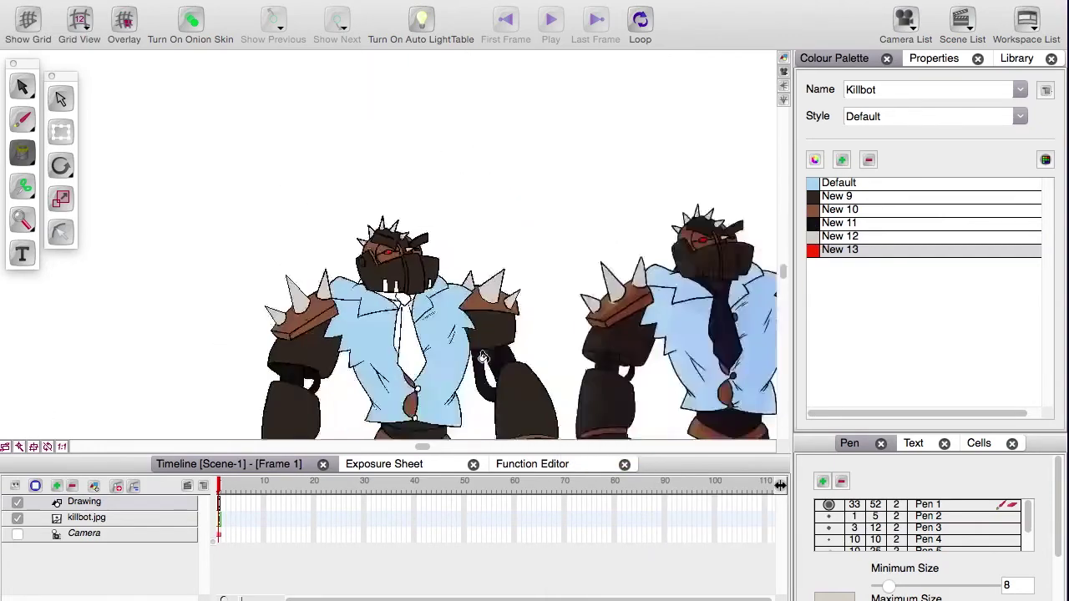
{"action": "left_click_drag", "start_coordinate": [484, 415], "coordinate": [396, 277]}
{"action": "key", "text": "2"}
{"action": "key", "text": "2"}
{"action": "left_click", "coordinate": [839, 222]}
{"action": "left_click", "coordinate": [389, 302]}
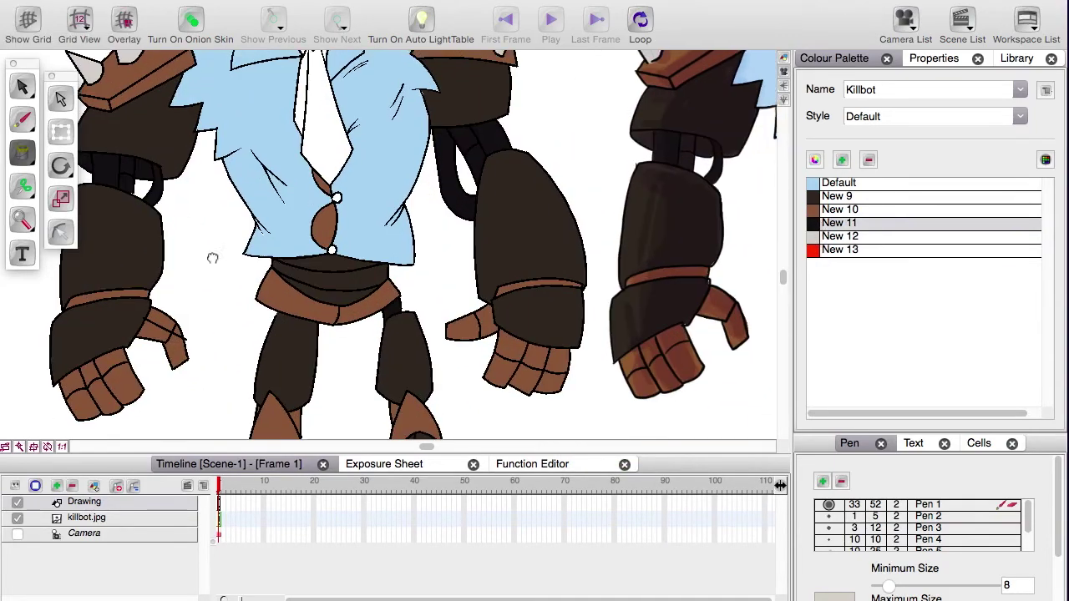
- Add another swatch to the palette and sample the dark navy of the tie in the killbot.jpg reference for it
{"action": "left_click_drag", "start_coordinate": [212, 258], "coordinate": [284, 351]}
{"action": "key", "text": "1"}
{"action": "key", "text": "1"}
{"action": "key", "text": "2"}
{"action": "key", "text": "2"}
{"action": "left_click_drag", "start_coordinate": [668, 250], "coordinate": [266, 280]}
{"action": "left_click", "coordinate": [841, 160]}
{"action": "double_click", "coordinate": [811, 264]}
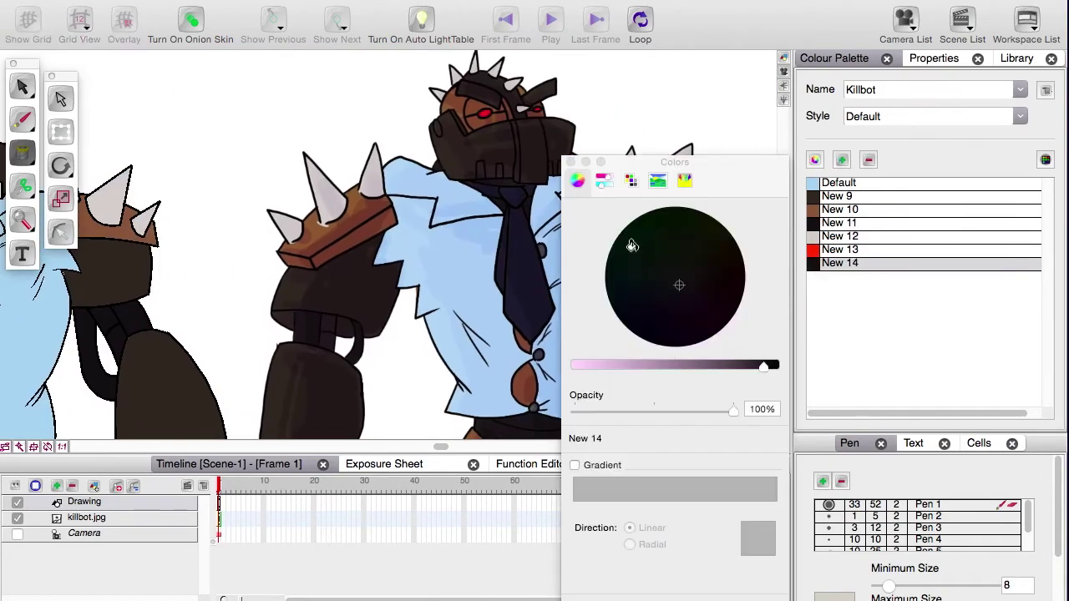
{"action": "left_click", "coordinate": [518, 222]}
{"action": "left_click", "coordinate": [571, 158]}
- Fill the tie, the inner collar area and both shirt buttons with New 14 navy
{"action": "left_click_drag", "start_coordinate": [225, 334], "coordinate": [409, 359]}
{"action": "scroll", "coordinate": [409, 359], "scroll_direction": "up", "scroll_amount": 2}
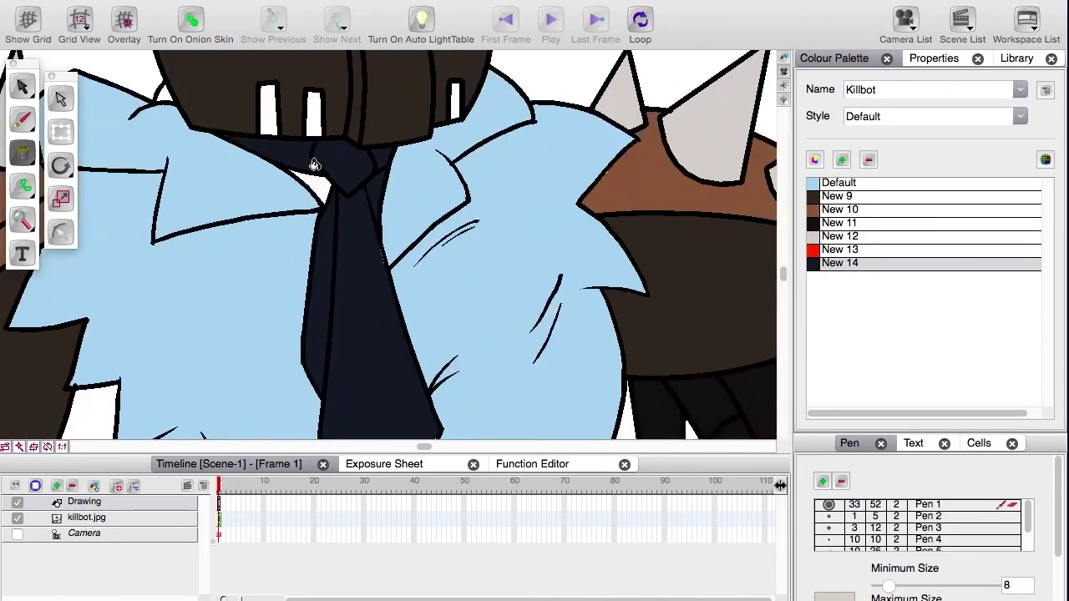
{"action": "scroll", "coordinate": [310, 162], "scroll_direction": "down", "scroll_amount": 3}
{"action": "scroll", "coordinate": [275, 338], "scroll_direction": "up", "scroll_amount": 2}
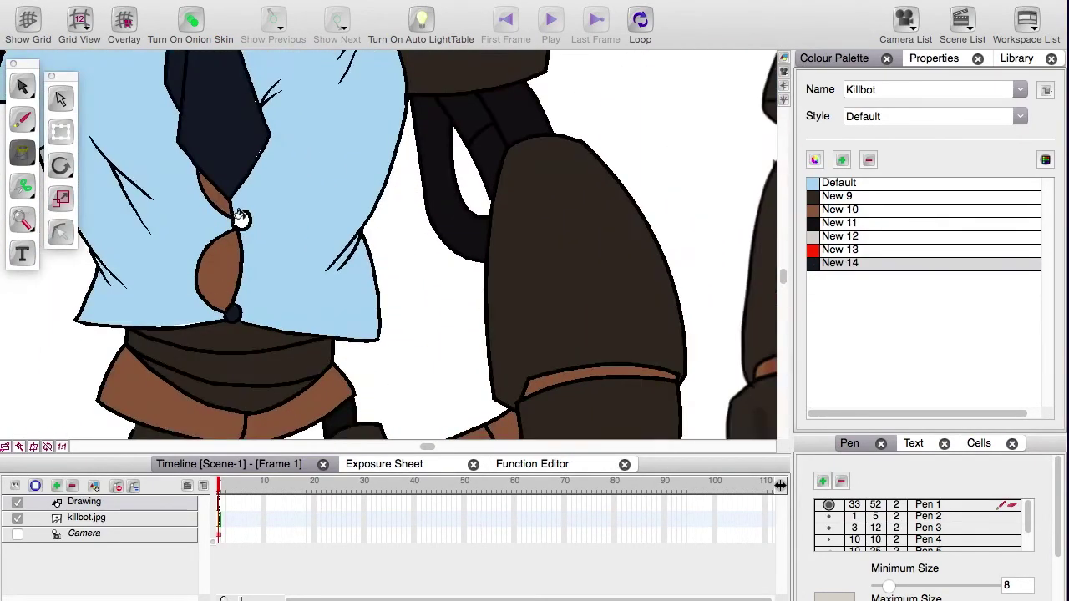
{"action": "scroll", "coordinate": [244, 316], "scroll_direction": "down", "scroll_amount": 1}
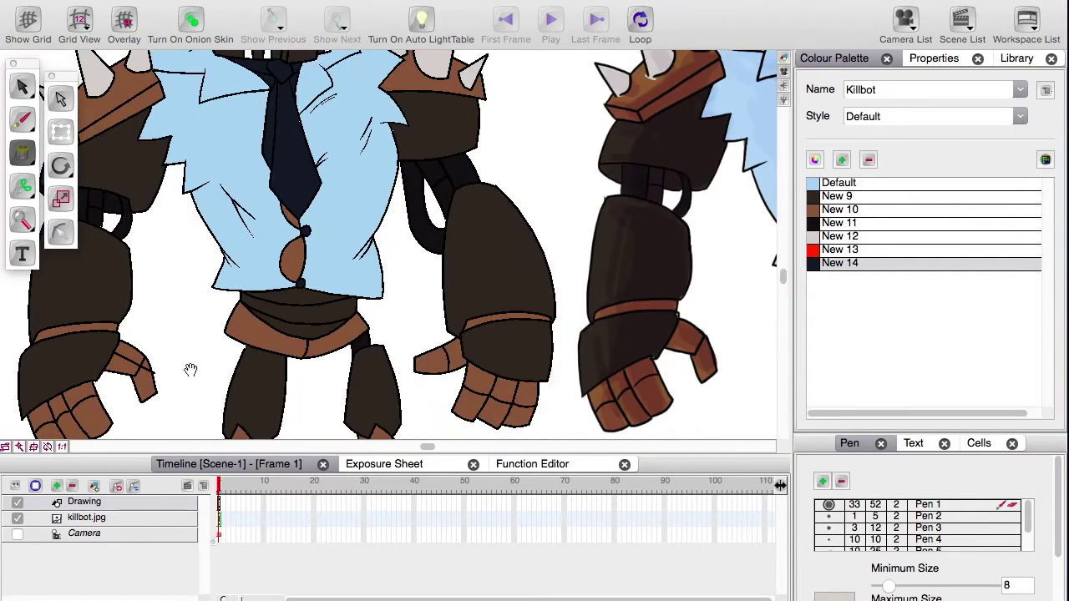
- Inspect the fill edges around the tie, shirt and arms up close and compare the colours with the reference
{"action": "left_click_drag", "start_coordinate": [190, 370], "coordinate": [274, 403]}
{"action": "scroll", "coordinate": [236, 357], "scroll_direction": "down", "scroll_amount": 2}
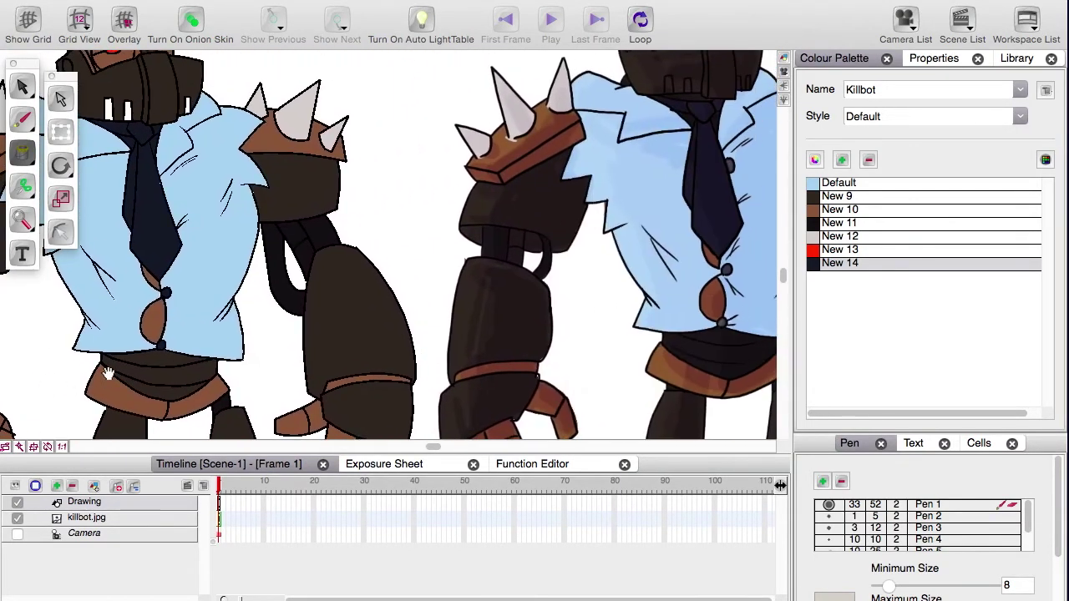
{"action": "scroll", "coordinate": [251, 359], "scroll_direction": "up", "scroll_amount": 4}
{"action": "left_click_drag", "start_coordinate": [257, 360], "coordinate": [379, 377]}
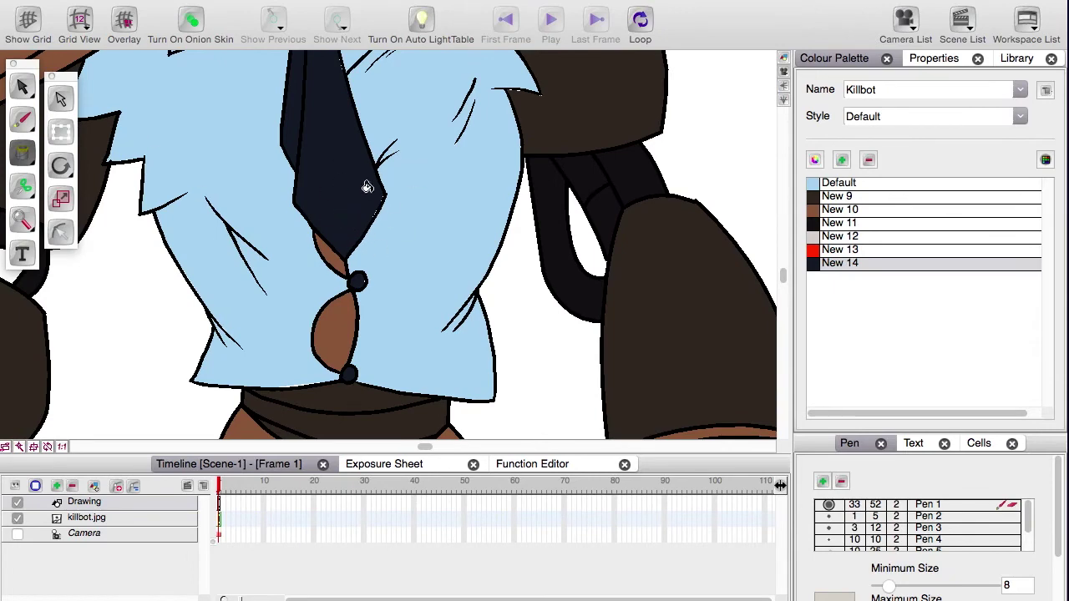
{"action": "scroll", "coordinate": [520, 104], "scroll_direction": "down", "scroll_amount": 1}
{"action": "scroll", "coordinate": [429, 178], "scroll_direction": "up", "scroll_amount": 6}
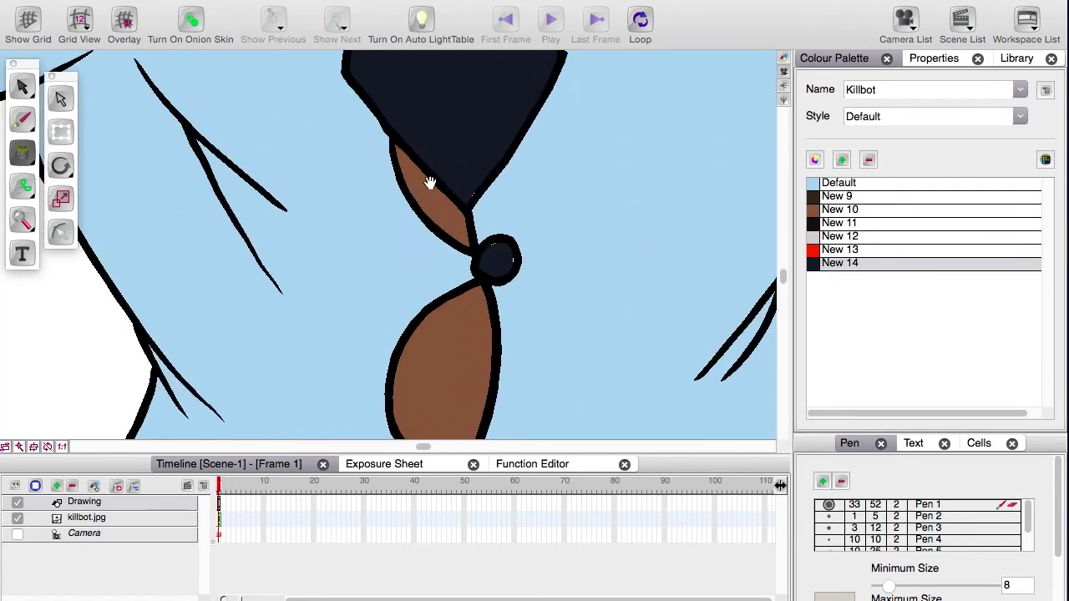
{"action": "left_click_drag", "start_coordinate": [460, 318], "coordinate": [250, 276]}
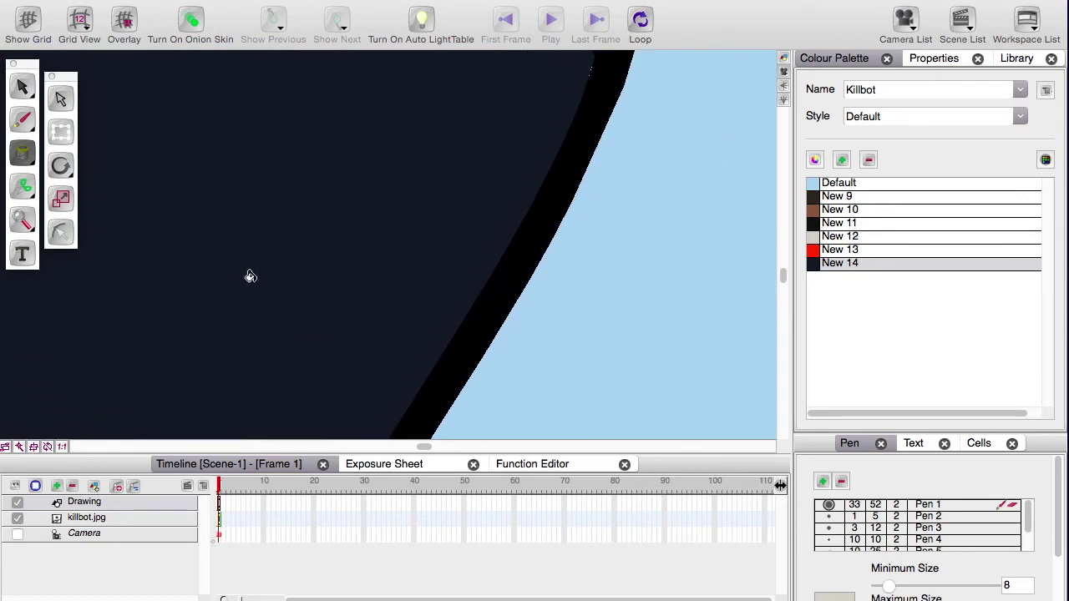
{"action": "scroll", "coordinate": [244, 278], "scroll_direction": "down", "scroll_amount": 6}
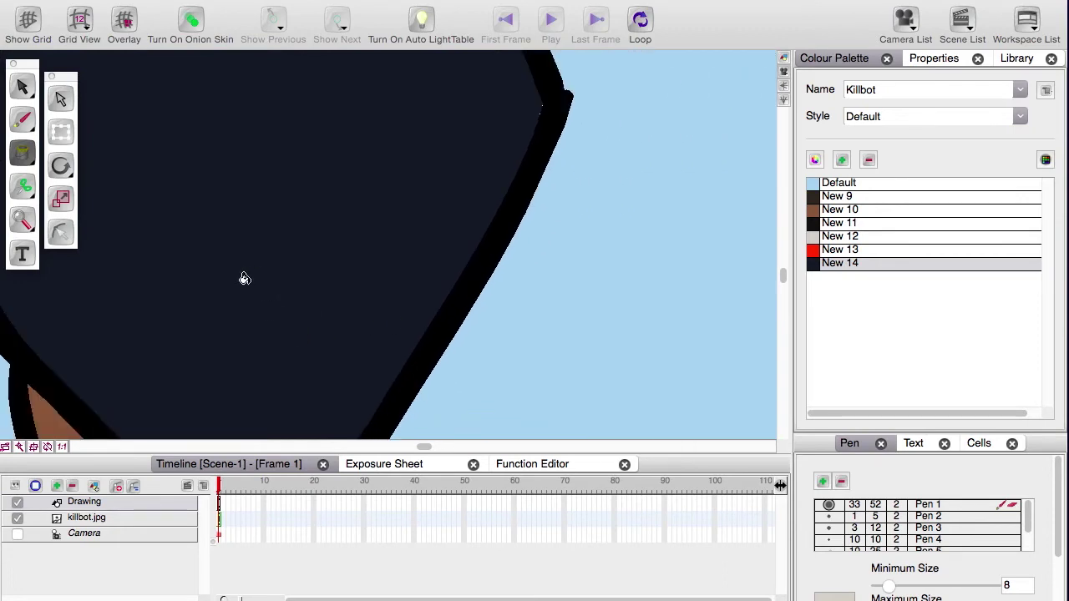
{"action": "scroll", "coordinate": [244, 278], "scroll_direction": "down", "scroll_amount": 1}
{"action": "scroll", "coordinate": [244, 278], "scroll_direction": "up", "scroll_amount": 1}
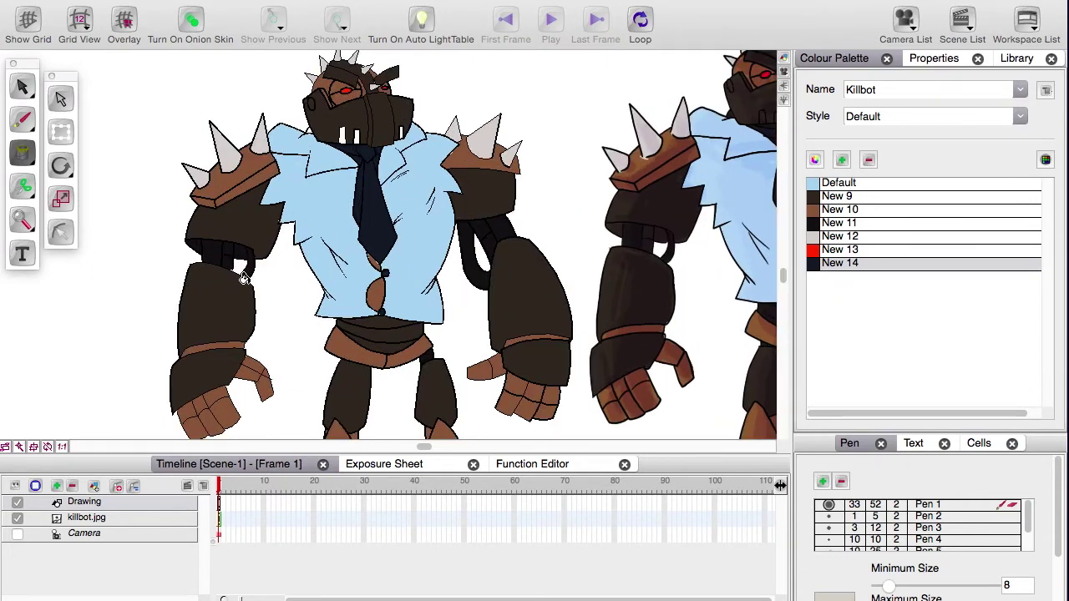
{"action": "scroll", "coordinate": [244, 278], "scroll_direction": "up", "scroll_amount": 2}
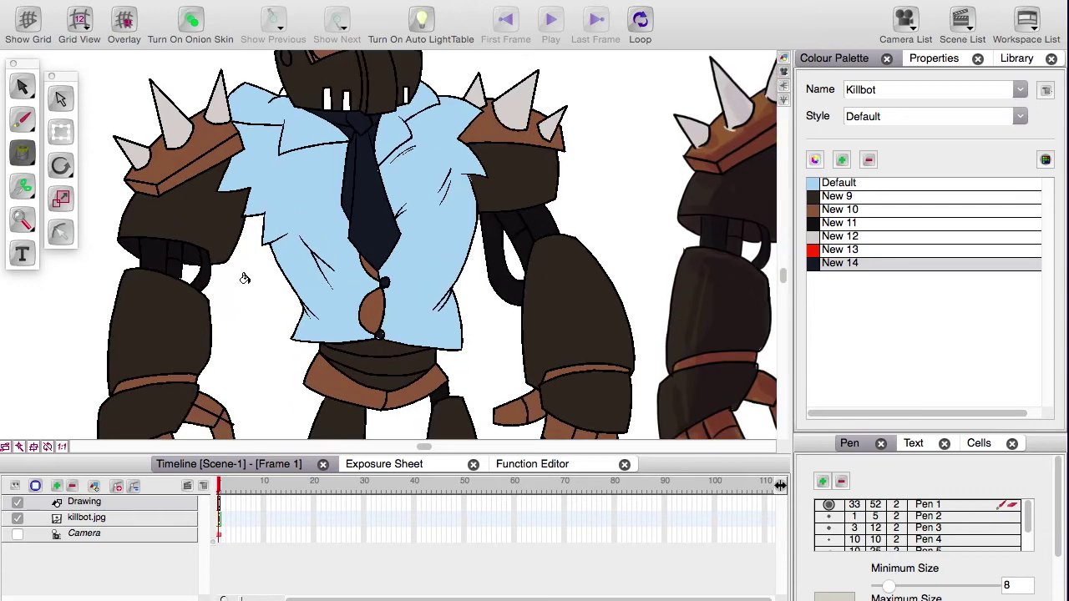
{"action": "scroll", "coordinate": [244, 278], "scroll_direction": "down", "scroll_amount": 1}
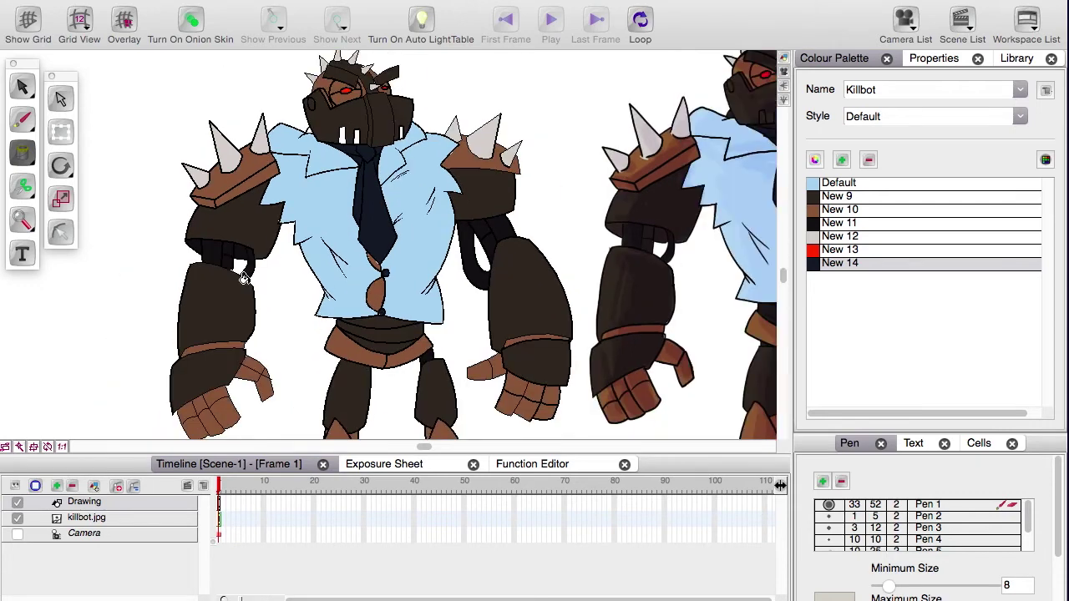
{"action": "scroll", "coordinate": [245, 278], "scroll_direction": "up", "scroll_amount": 4}
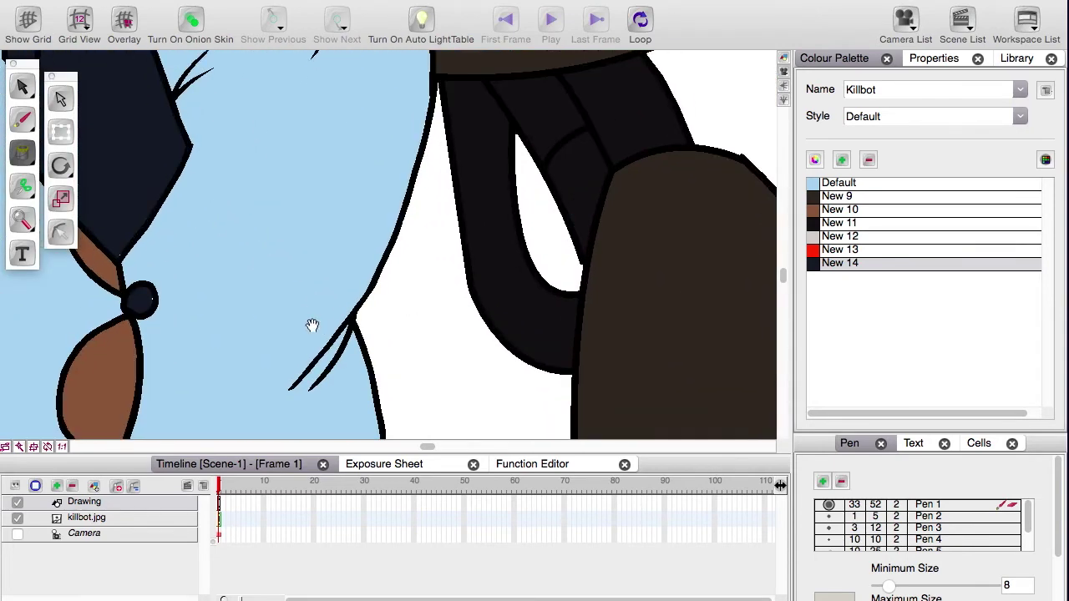
{"action": "scroll", "coordinate": [311, 326], "scroll_direction": "down", "scroll_amount": 4}
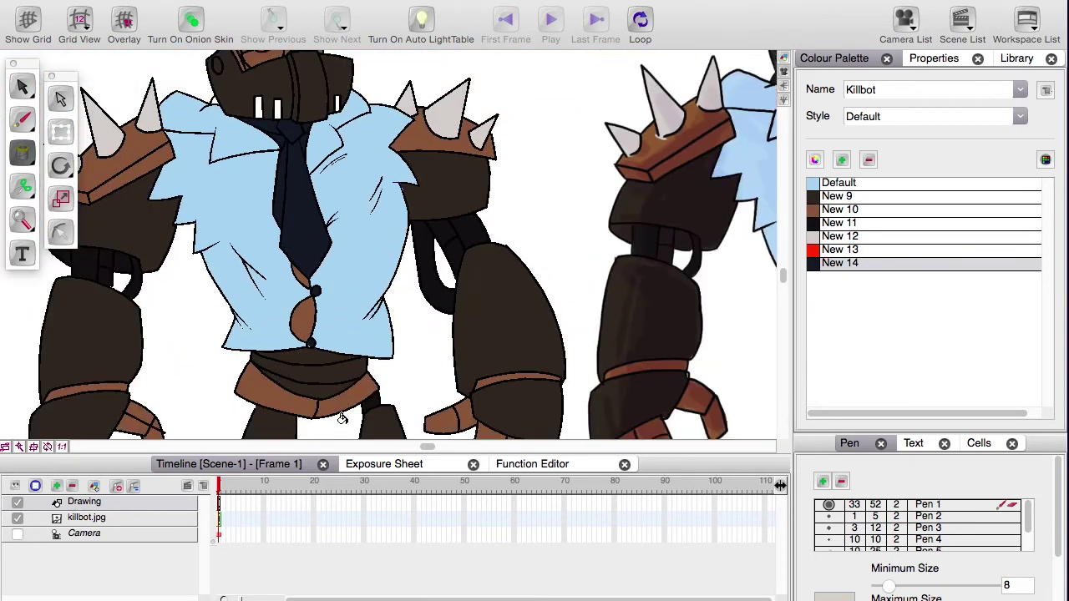
- Fill the vertical slots along the lower edge of the face mask with New 11 black
{"action": "left_click_drag", "start_coordinate": [265, 206], "coordinate": [369, 322]}
{"action": "scroll", "coordinate": [369, 323], "scroll_direction": "up", "scroll_amount": 1}
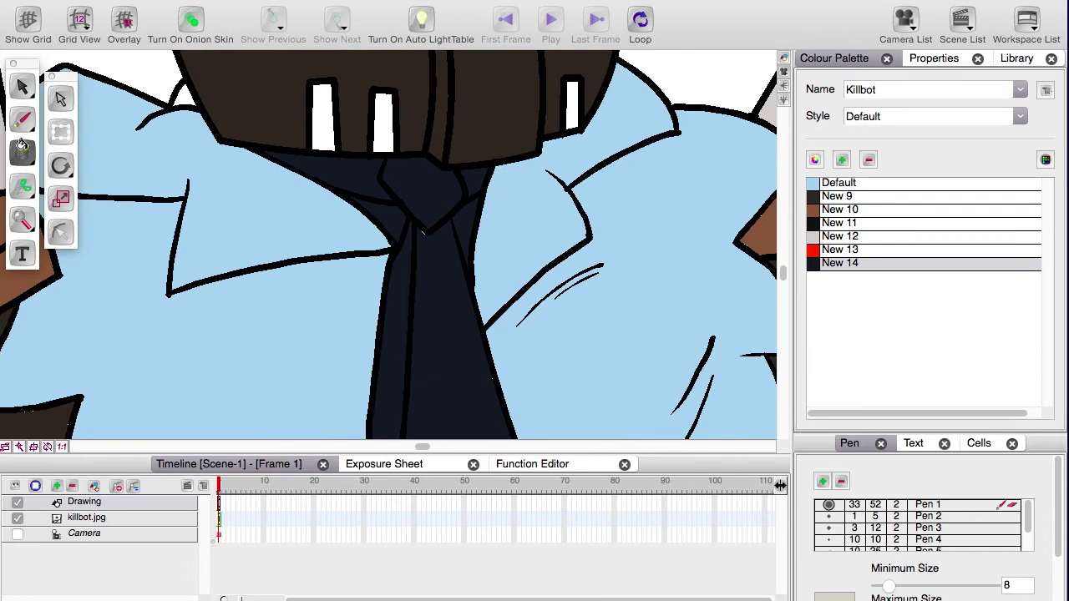
{"action": "left_click", "coordinate": [20, 158]}
{"action": "mouse_move", "coordinate": [20, 159]}
{"action": "left_mouse_down"}
{"action": "mouse_move", "coordinate": [34, 144]}
{"action": "mouse_move", "coordinate": [84, 198]}
{"action": "left_mouse_up"}
{"action": "mouse_move", "coordinate": [21, 157]}
{"action": "left_mouse_down"}
{"action": "mouse_move", "coordinate": [59, 148]}
{"action": "mouse_move", "coordinate": [67, 109]}
{"action": "left_mouse_up"}
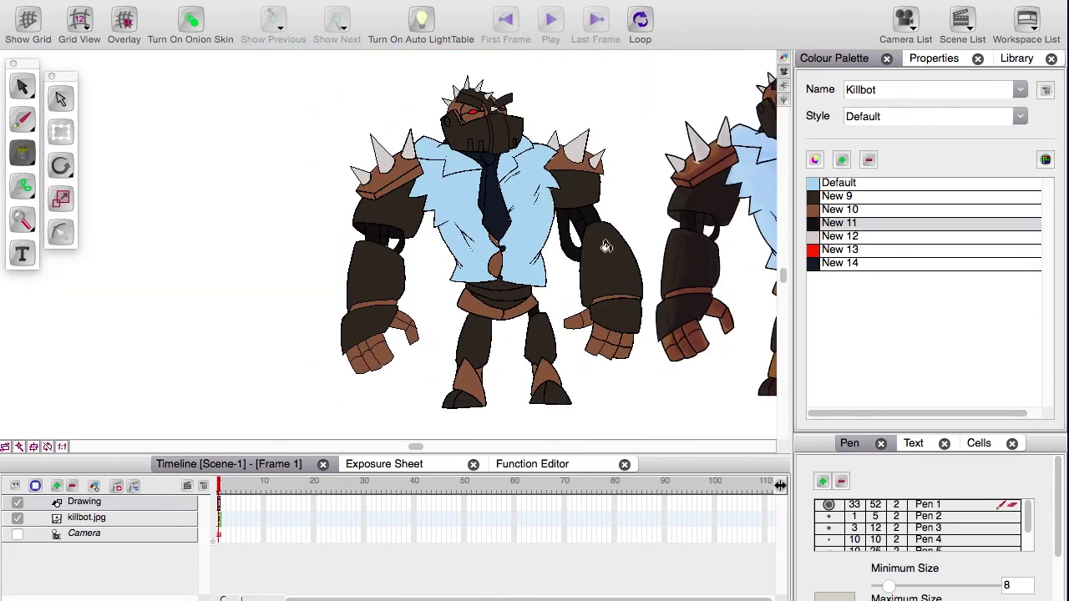
{"action": "scroll", "coordinate": [348, 267], "scroll_direction": "up", "scroll_amount": 2}
{"action": "scroll", "coordinate": [187, 289], "scroll_direction": "down", "scroll_amount": 3}
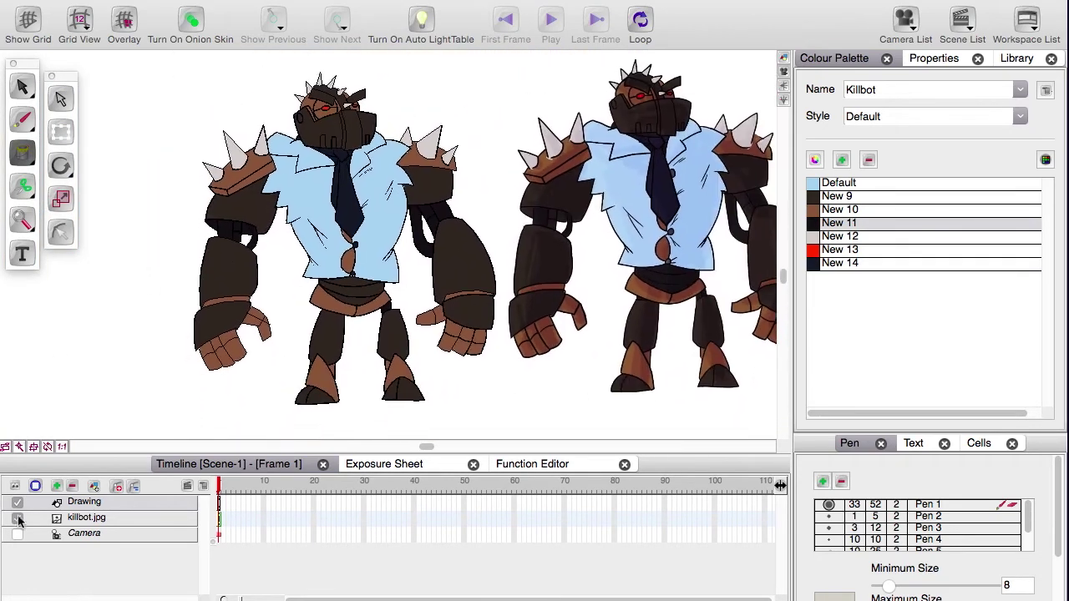
- Hide the killbot.jpg layer, enlarge the canvas area by shrinking the timeline, and recentre the coloured character
{"action": "left_click", "coordinate": [18, 518]}
{"action": "key", "text": "2"}
{"action": "mouse_move", "coordinate": [232, 321]}
{"action": "left_mouse_down"}
{"action": "mouse_move", "coordinate": [336, 327]}
{"action": "mouse_move", "coordinate": [257, 346]}
{"action": "left_mouse_up"}
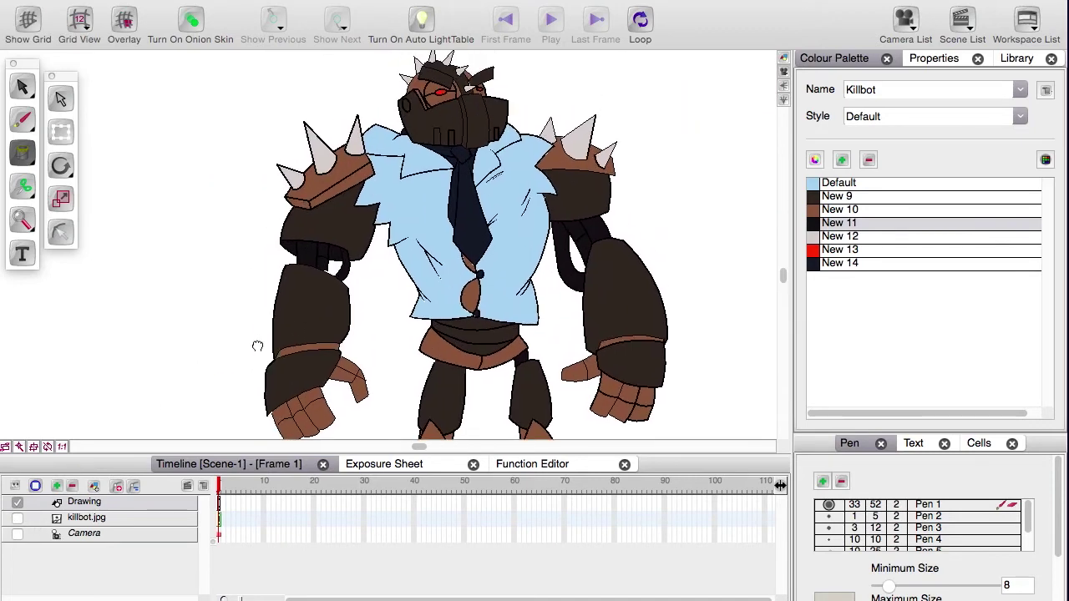
{"action": "left_click_drag", "start_coordinate": [119, 454], "coordinate": [122, 484]}
{"action": "left_click_drag", "start_coordinate": [314, 385], "coordinate": [217, 407]}
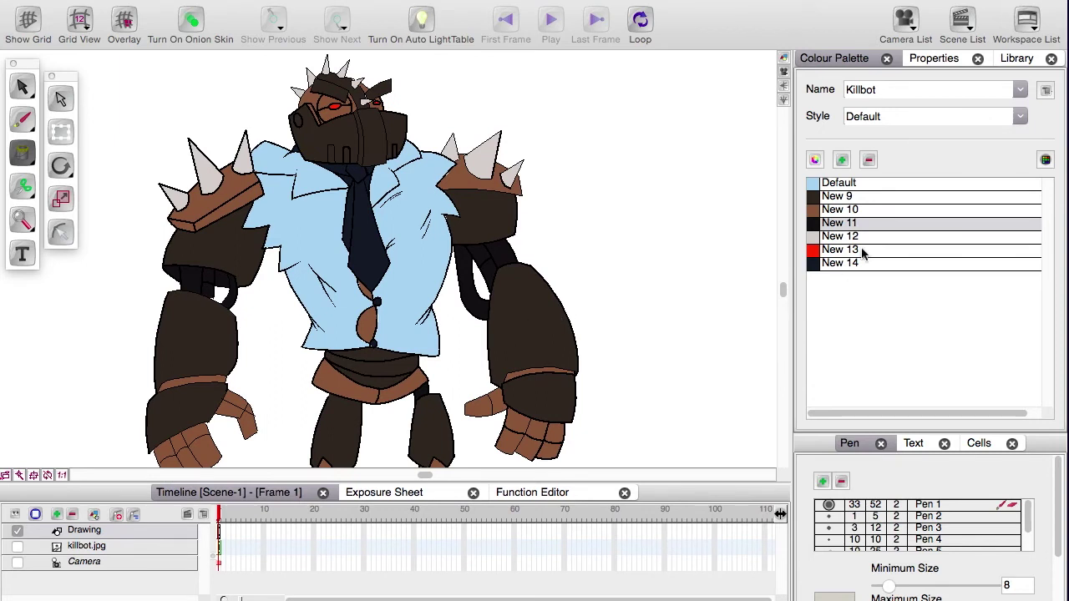
{"action": "double_click", "coordinate": [841, 200]}
{"action": "left_click", "coordinate": [813, 194]}
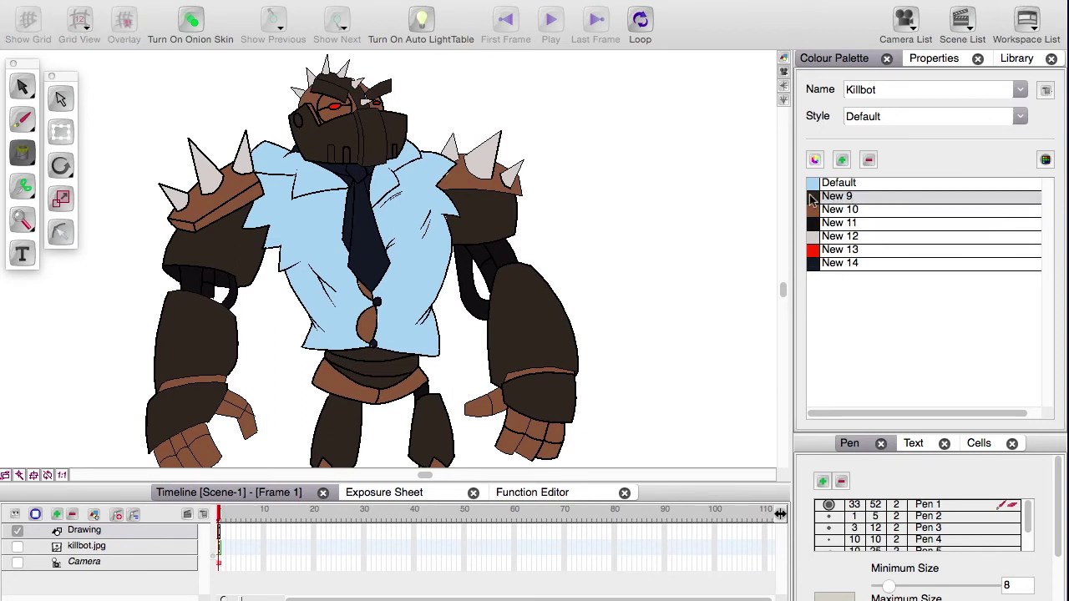
{"action": "double_click", "coordinate": [811, 197]}
{"action": "left_click_drag", "start_coordinate": [721, 173], "coordinate": [704, 65]}
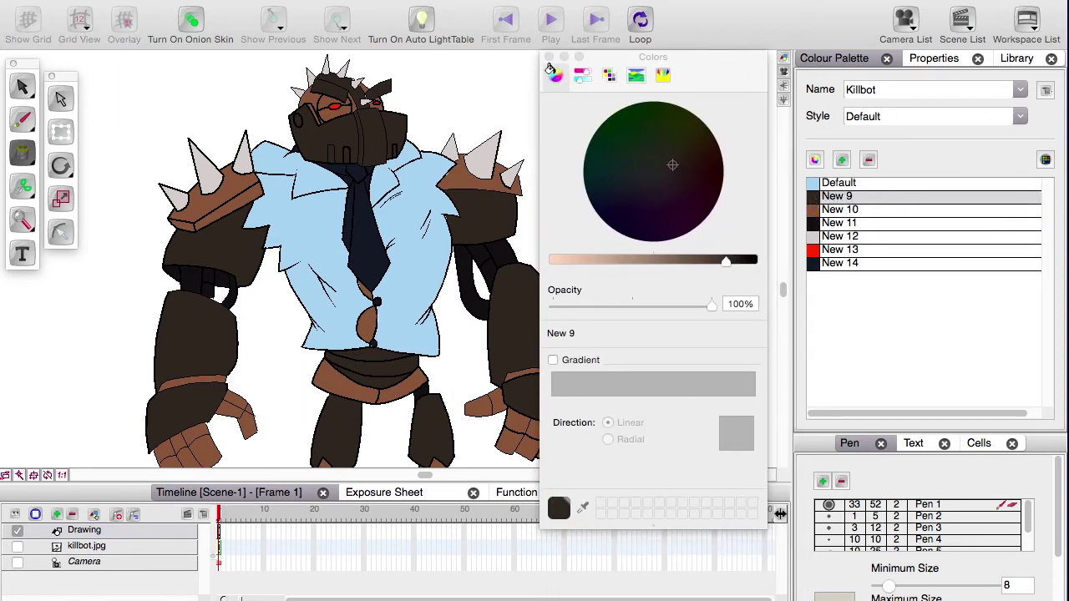
{"action": "left_click", "coordinate": [553, 55]}
- Rename the New 9 swatch as Arms and the New 10 swatch as Trimmings
{"action": "double_click", "coordinate": [842, 201]}
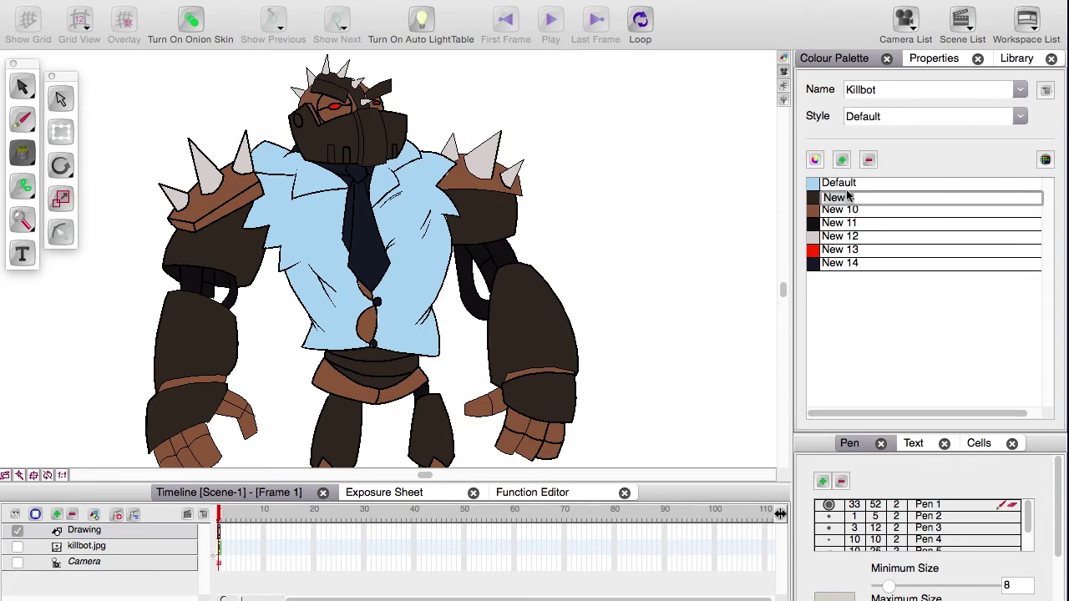
{"action": "type", "text": "Arms"}
{"action": "key", "text": "Tab"}
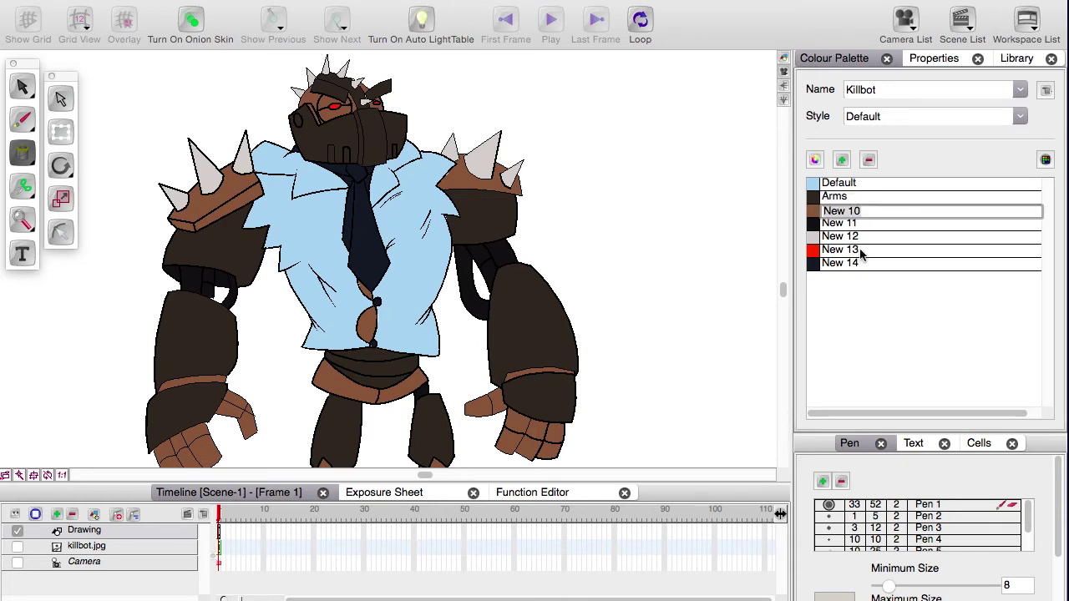
{"action": "type", "text": "Trimmings"}
- Rename the New 11 swatch as Cables and the New 12 swatch as Spikes
{"action": "left_click", "coordinate": [826, 226]}
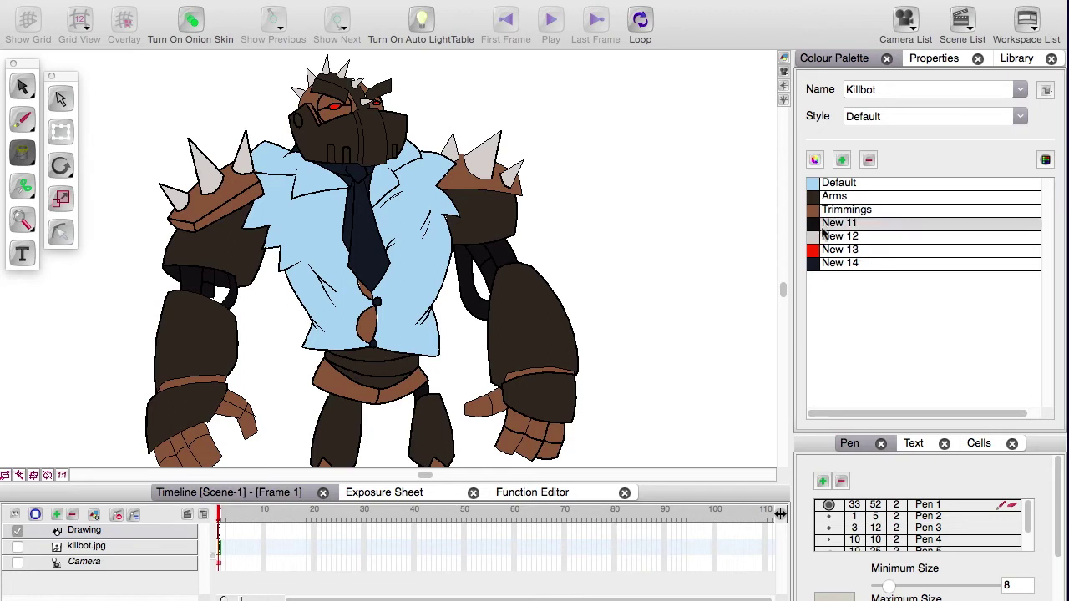
{"action": "double_click", "coordinate": [839, 226]}
{"action": "type", "text": "Cables"}
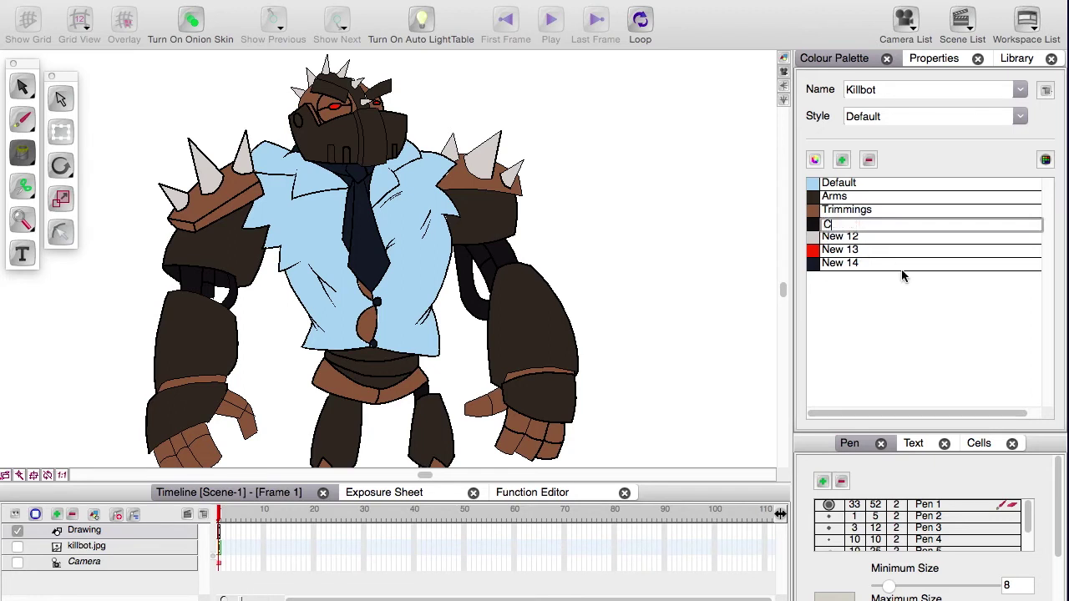
{"action": "left_click", "coordinate": [835, 242]}
{"action": "left_click", "coordinate": [855, 242]}
{"action": "type", "text": "Spikes"}
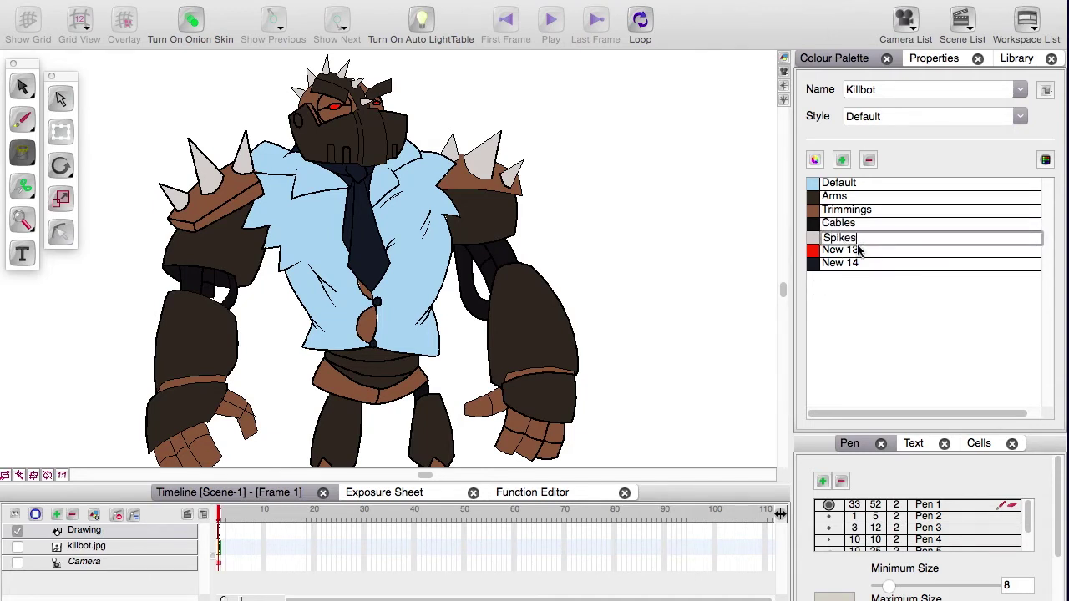
- Rename the New 13 swatch as Eyes and the Default swatch as Shirt
{"action": "key", "text": "Return"}
{"action": "left_click", "coordinate": [844, 251]}
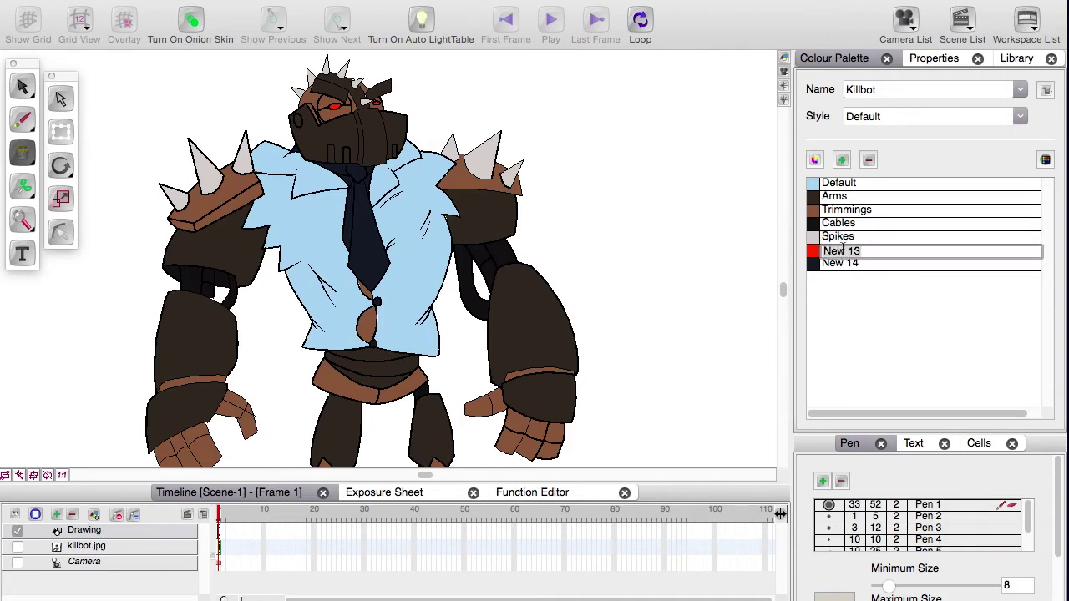
{"action": "left_click", "coordinate": [885, 251]}
{"action": "type", "text": "Eyes"}
{"action": "left_click", "coordinate": [841, 266]}
{"action": "left_click", "coordinate": [835, 188]}
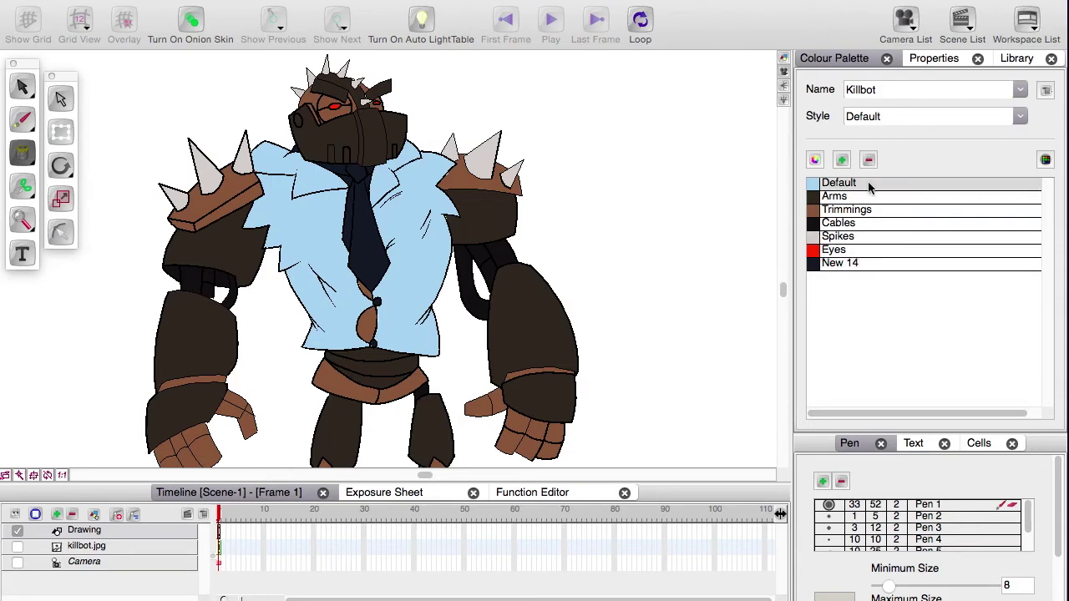
{"action": "left_click", "coordinate": [838, 184]}
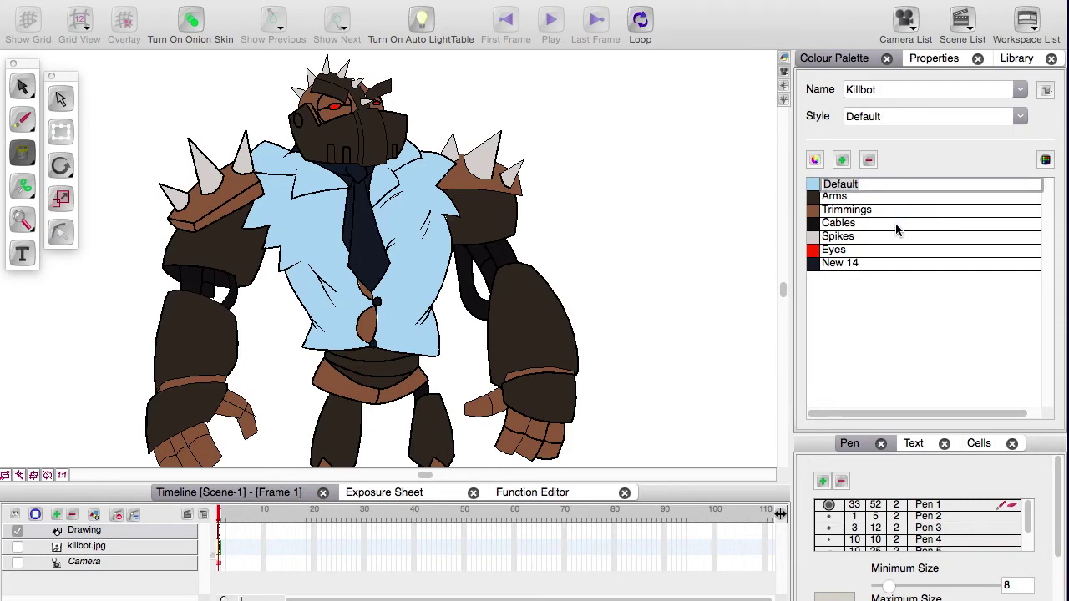
{"action": "type", "text": "Shirt"}
{"action": "left_click", "coordinate": [834, 264]}
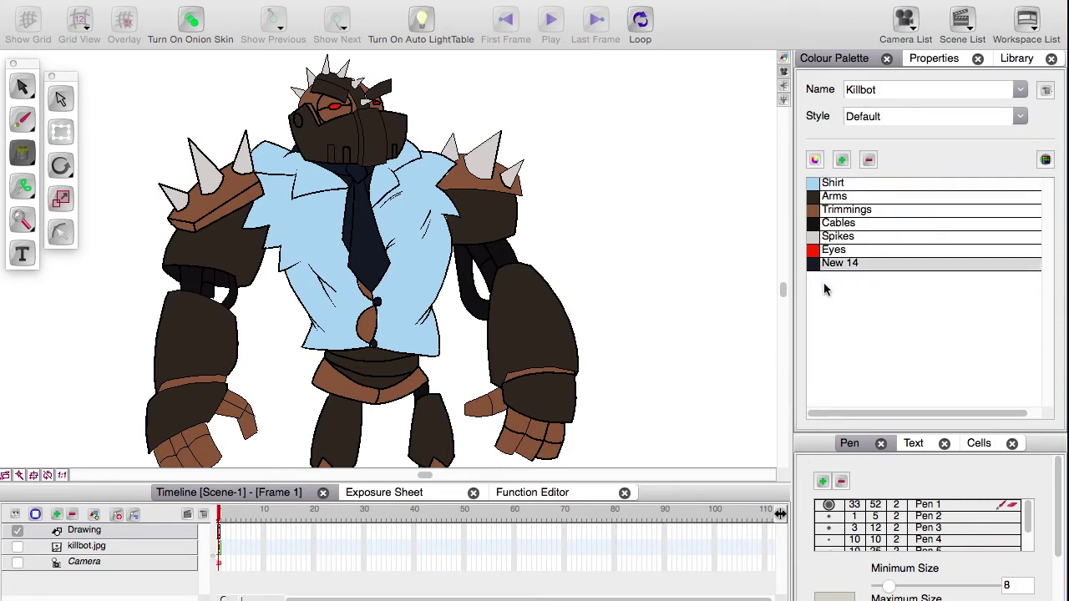
- Try a lighter brightness on the New 14 swatch to identify which parts of the character use it
{"action": "double_click", "coordinate": [813, 266]}
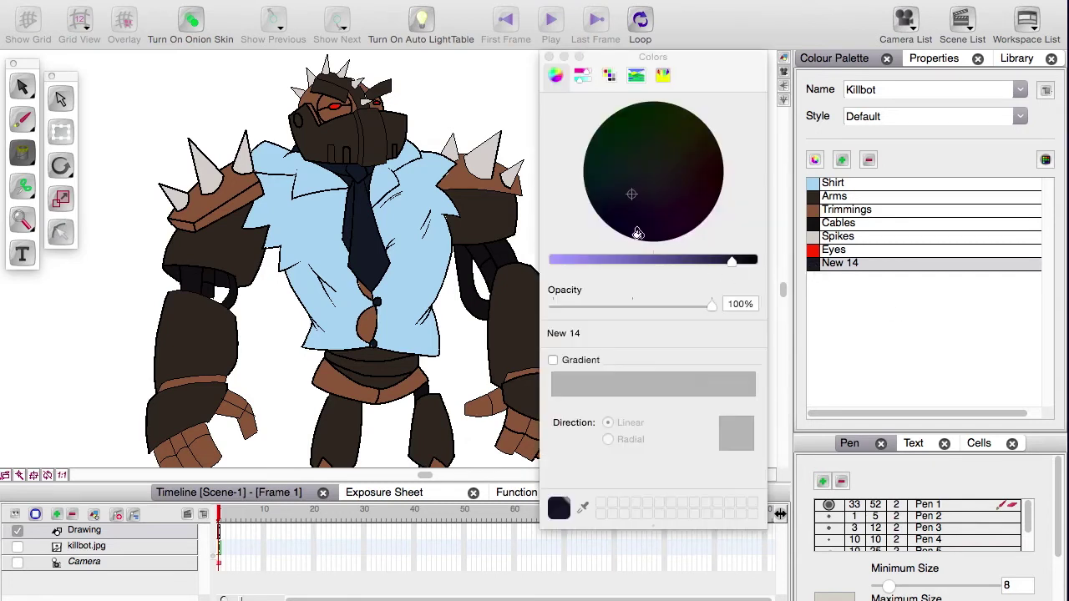
{"action": "mouse_move", "coordinate": [664, 260]}
{"action": "left_mouse_down"}
{"action": "mouse_move", "coordinate": [604, 259]}
{"action": "mouse_move", "coordinate": [652, 272]}
{"action": "left_mouse_up"}
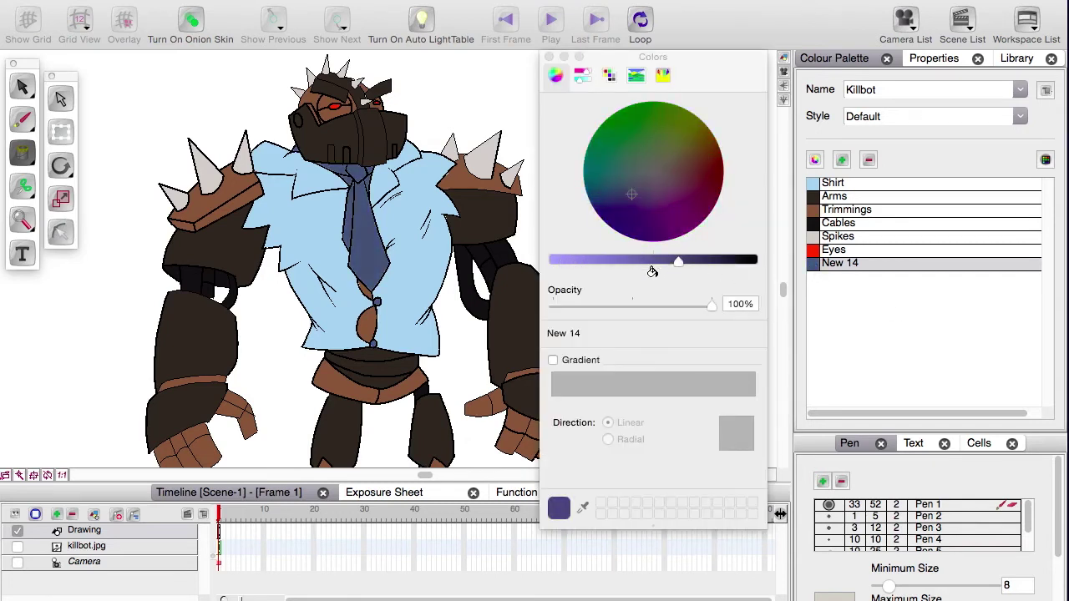
{"action": "left_click", "coordinate": [548, 56]}
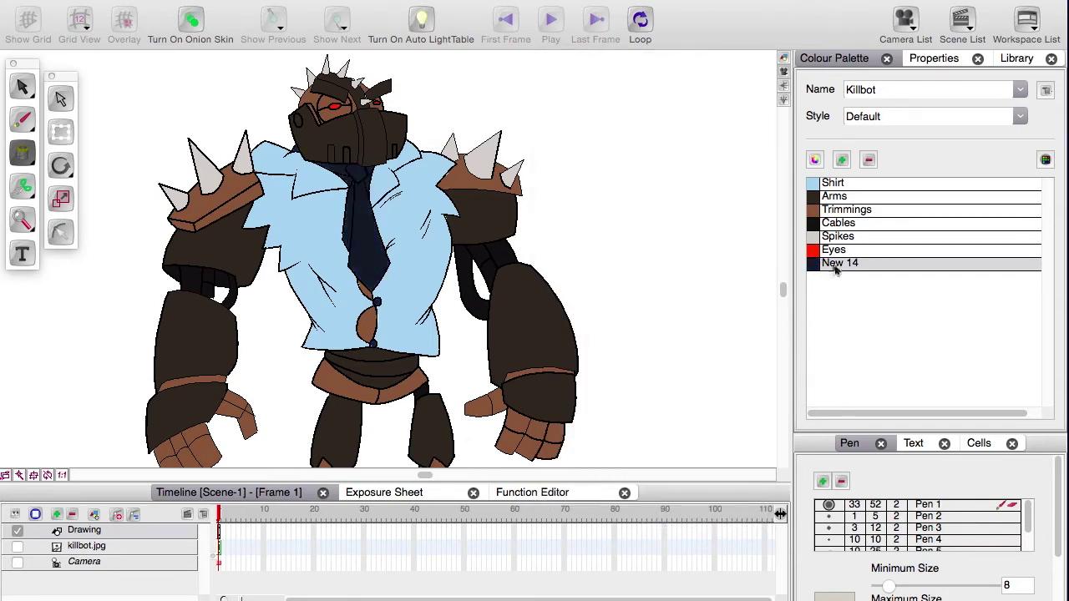
- Rename the New 14 swatch as Tie
{"action": "double_click", "coordinate": [879, 264]}
{"action": "type", "text": "Tie"}
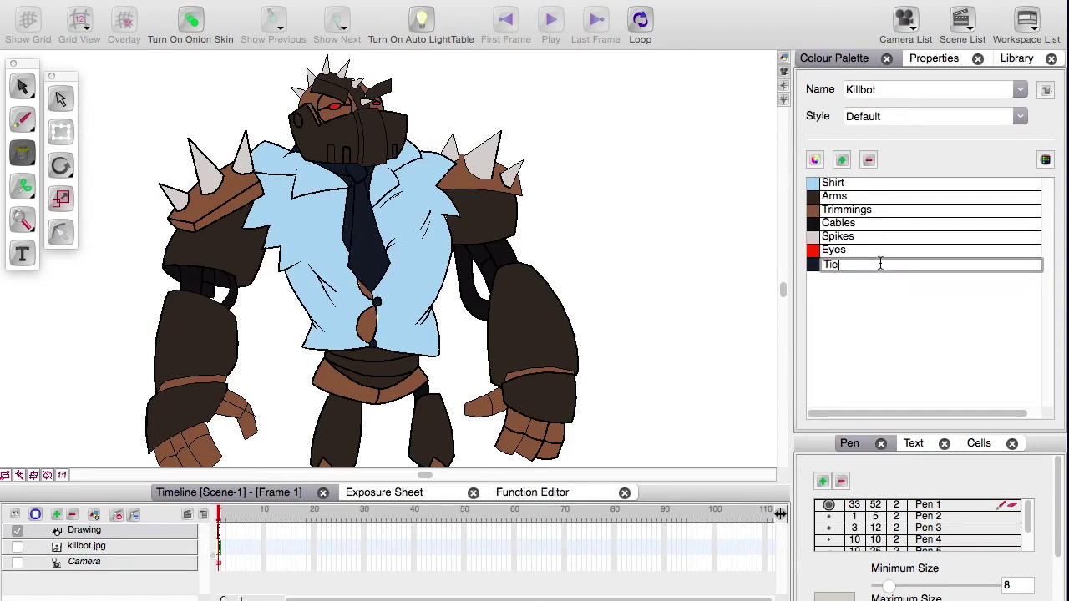
{"action": "left_click", "coordinate": [816, 327]}
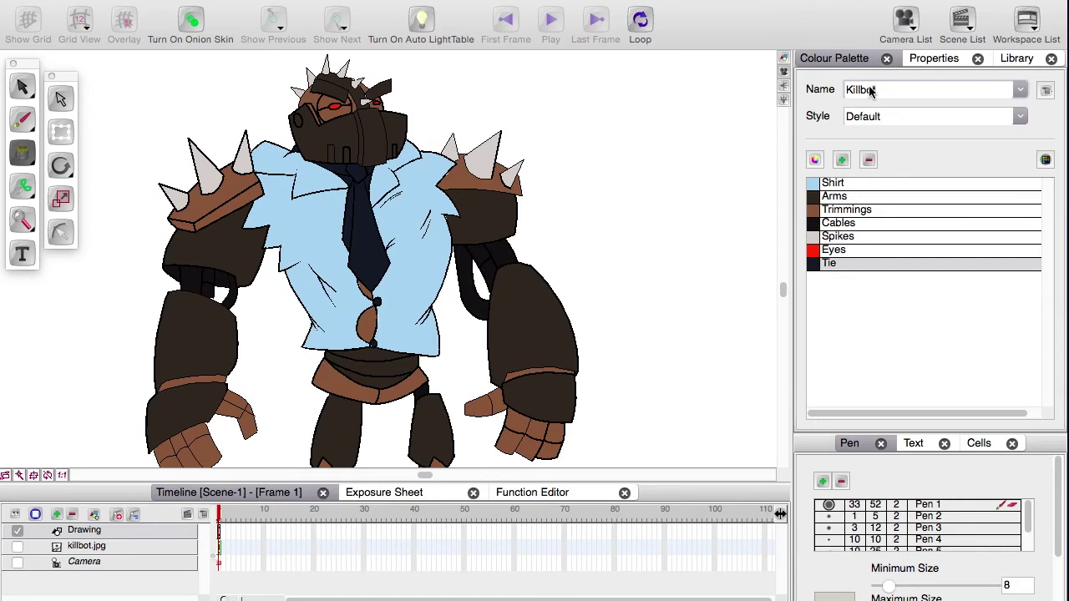
- Export the Killbot palette to the Documents folder as Killbot.tbcp
{"action": "left_click", "coordinate": [1046, 89]}
{"action": "mouse_move", "coordinate": [939, 110]}
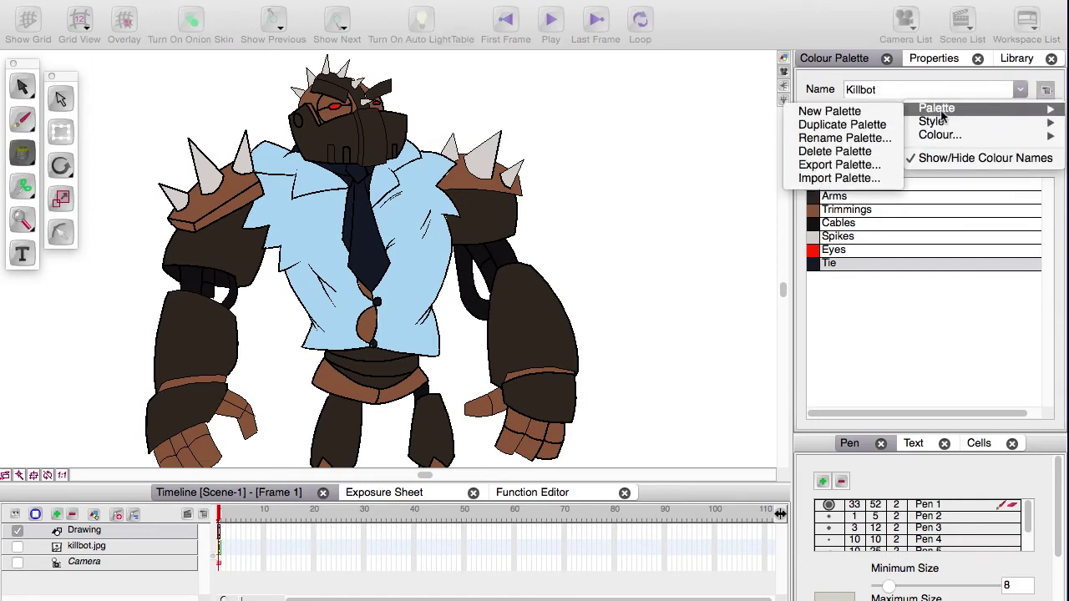
{"action": "left_click", "coordinate": [806, 165]}
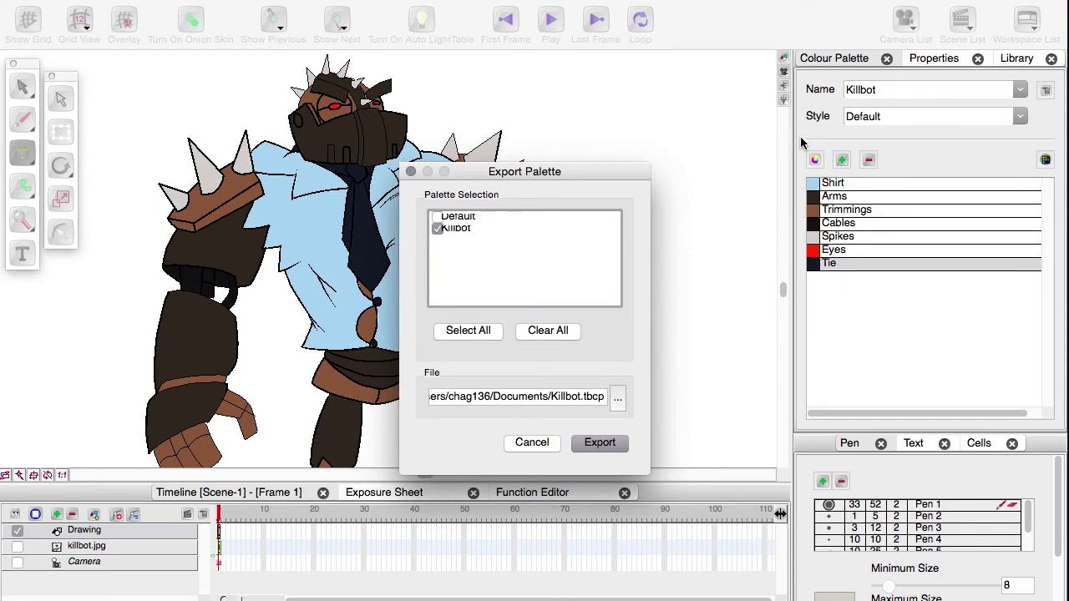
{"action": "left_click", "coordinate": [600, 442]}
- Duplicate the Default style of the Killbot palette
{"action": "left_click", "coordinate": [1046, 89]}
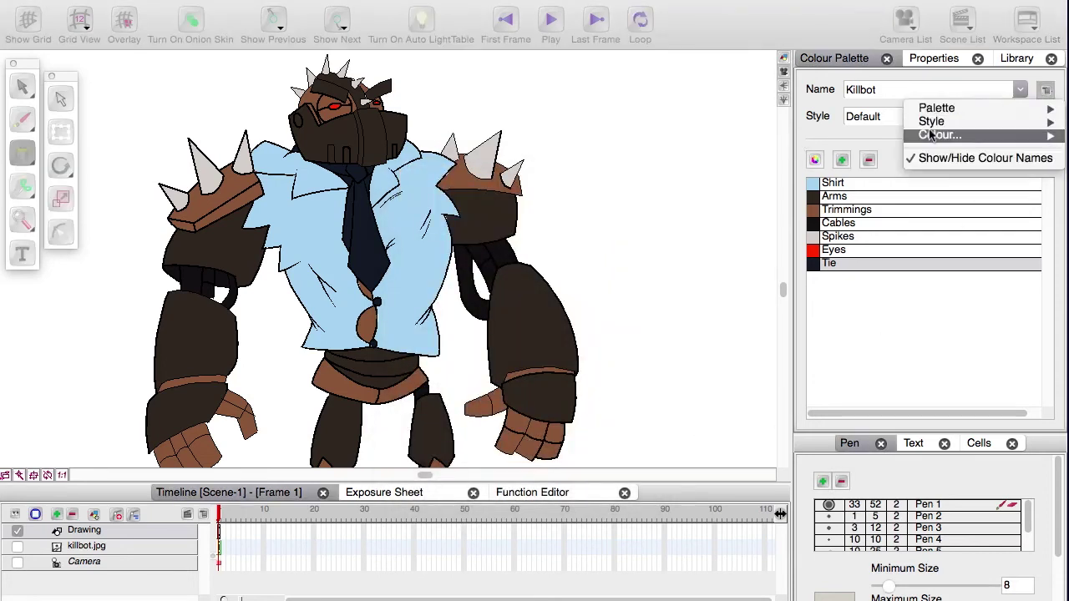
{"action": "mouse_move", "coordinate": [923, 115]}
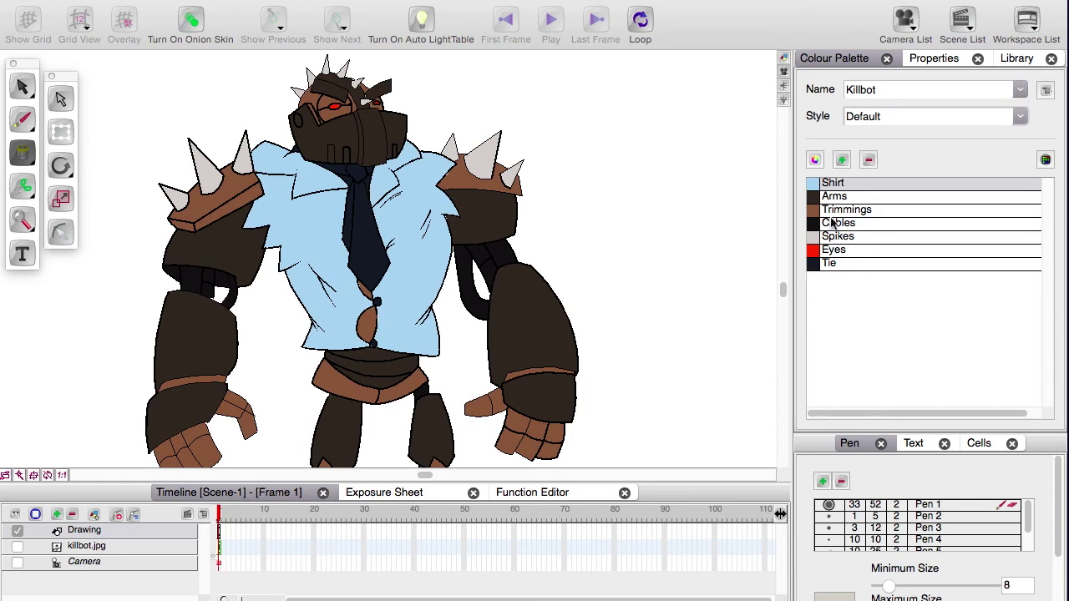
{"action": "left_click", "coordinate": [1019, 119]}
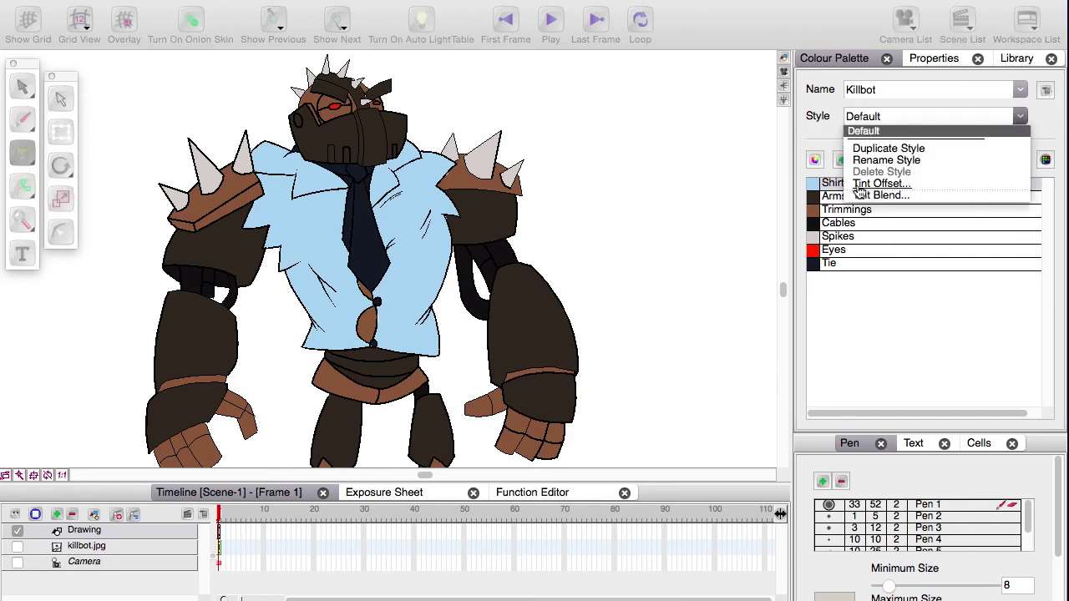
{"action": "left_click", "coordinate": [855, 148]}
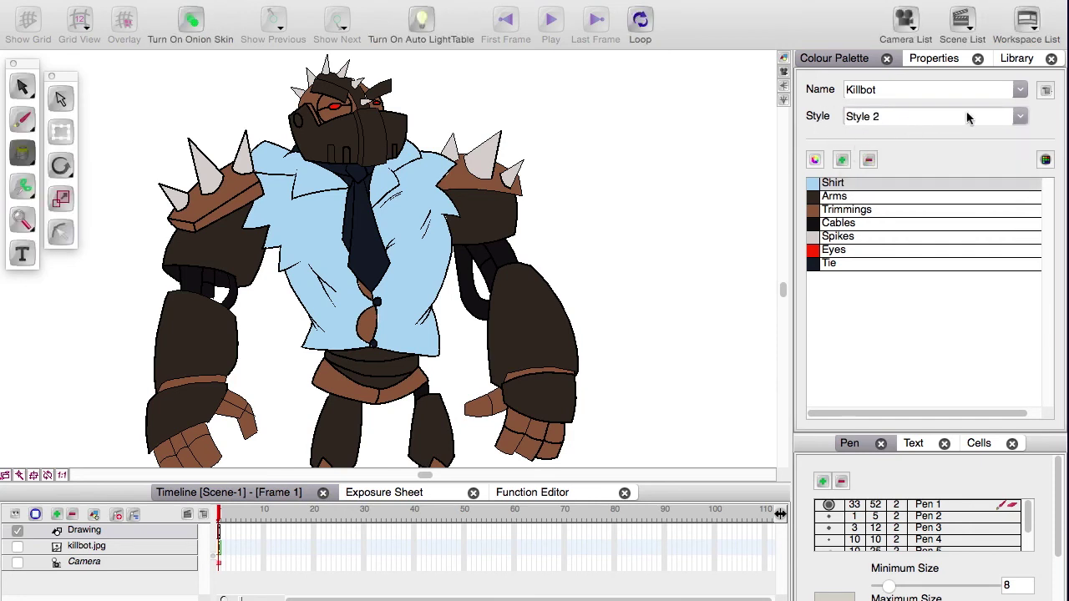
- Apply a tint offset of R -46 and B 59 to Style 2 of the Killbot palette, with blending at 100%
{"action": "left_click", "coordinate": [1020, 118]}
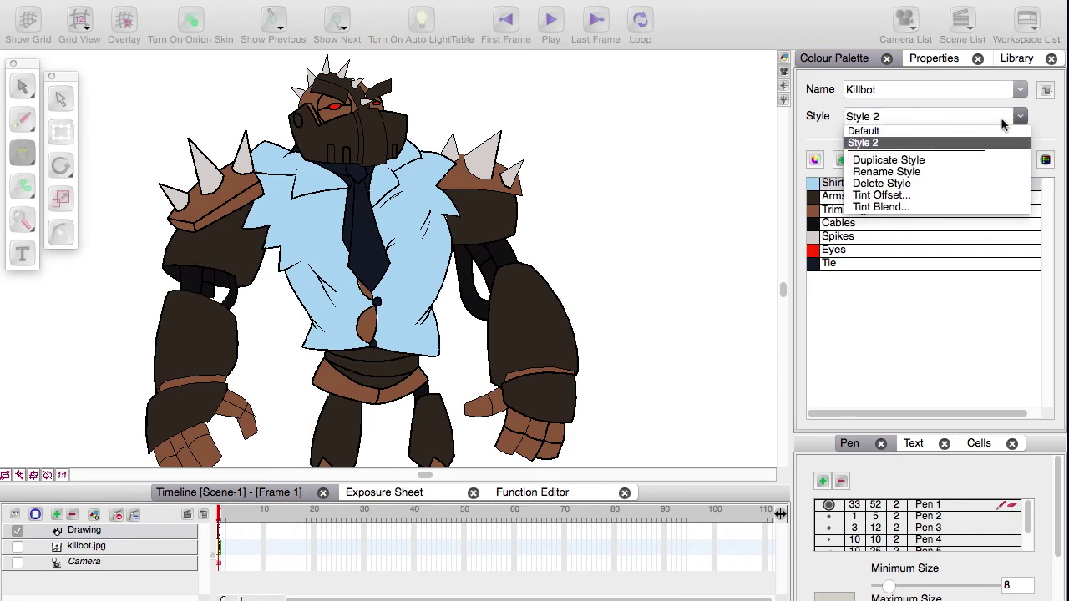
{"action": "left_click", "coordinate": [868, 197]}
{"action": "left_click_drag", "start_coordinate": [545, 169], "coordinate": [697, 149]}
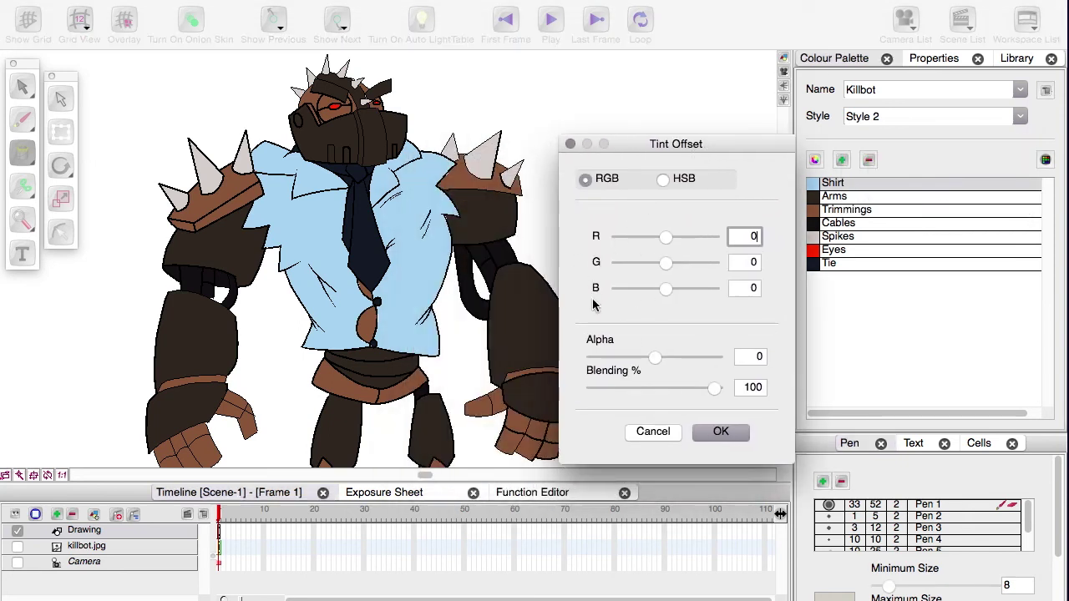
{"action": "mouse_move", "coordinate": [666, 289]}
{"action": "left_mouse_down"}
{"action": "mouse_move", "coordinate": [687, 302]}
{"action": "mouse_move", "coordinate": [676, 294]}
{"action": "left_mouse_up"}
{"action": "left_click_drag", "start_coordinate": [666, 237], "coordinate": [656, 238]}
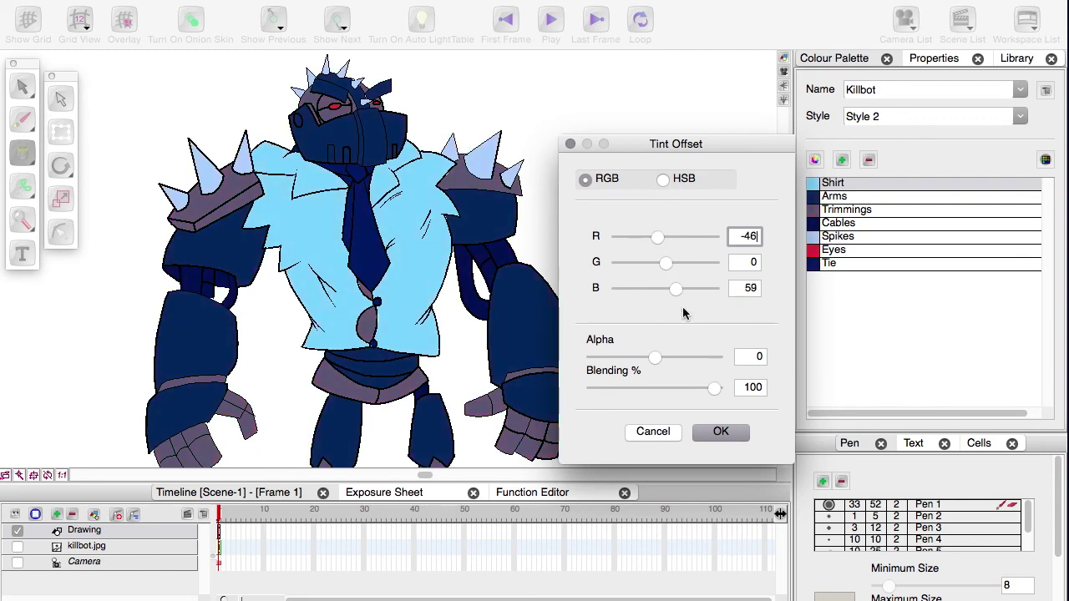
{"action": "left_click_drag", "start_coordinate": [763, 147], "coordinate": [705, 143]}
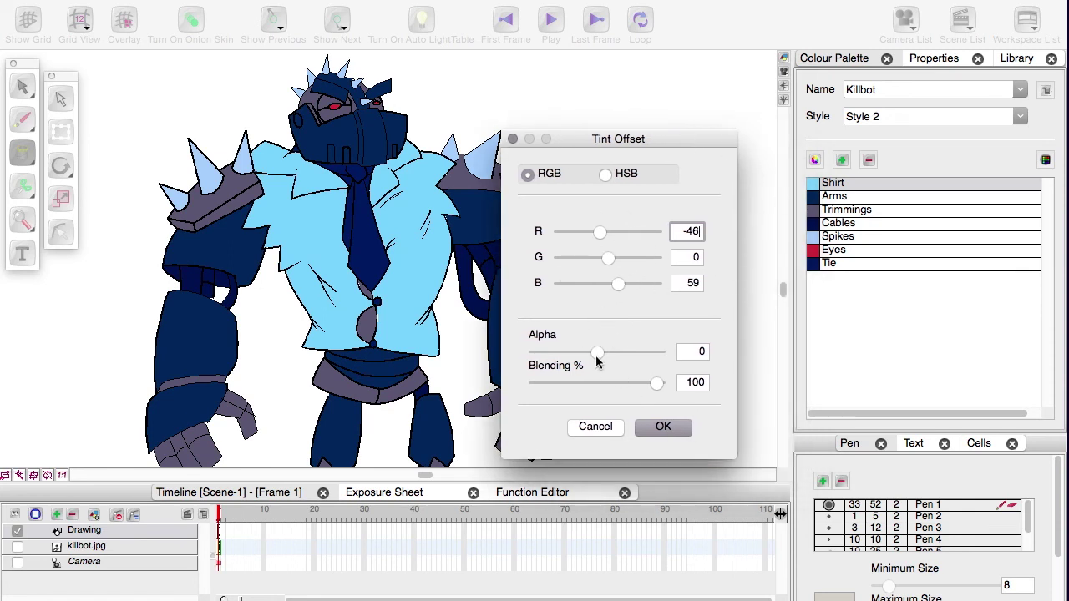
{"action": "left_click", "coordinate": [662, 427]}
{"action": "left_click", "coordinate": [659, 428]}
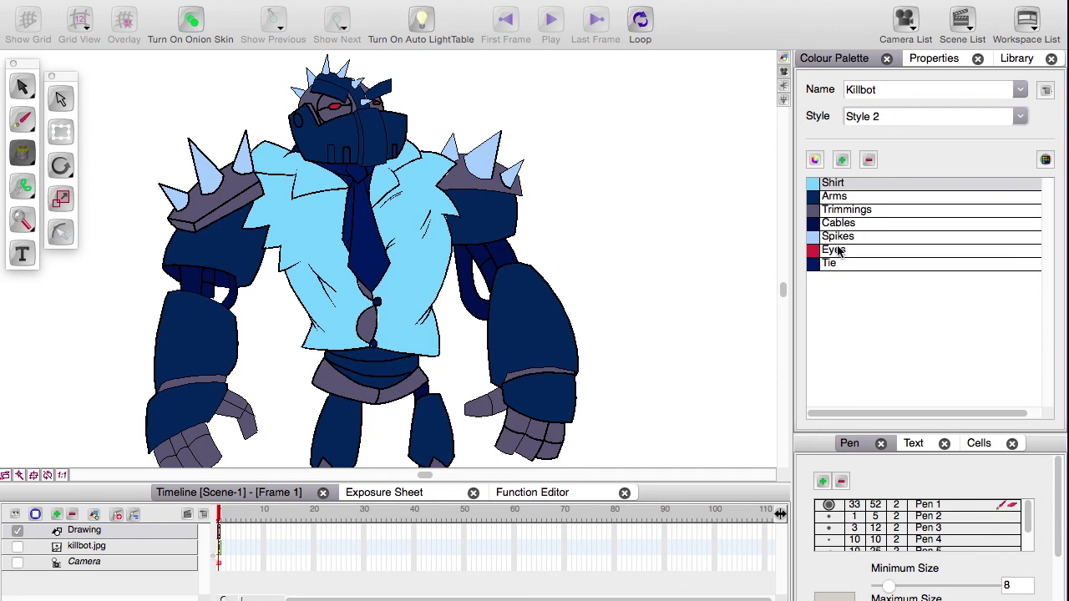
- Switch the Killbot palette back to its Default style
{"action": "left_click", "coordinate": [1020, 117]}
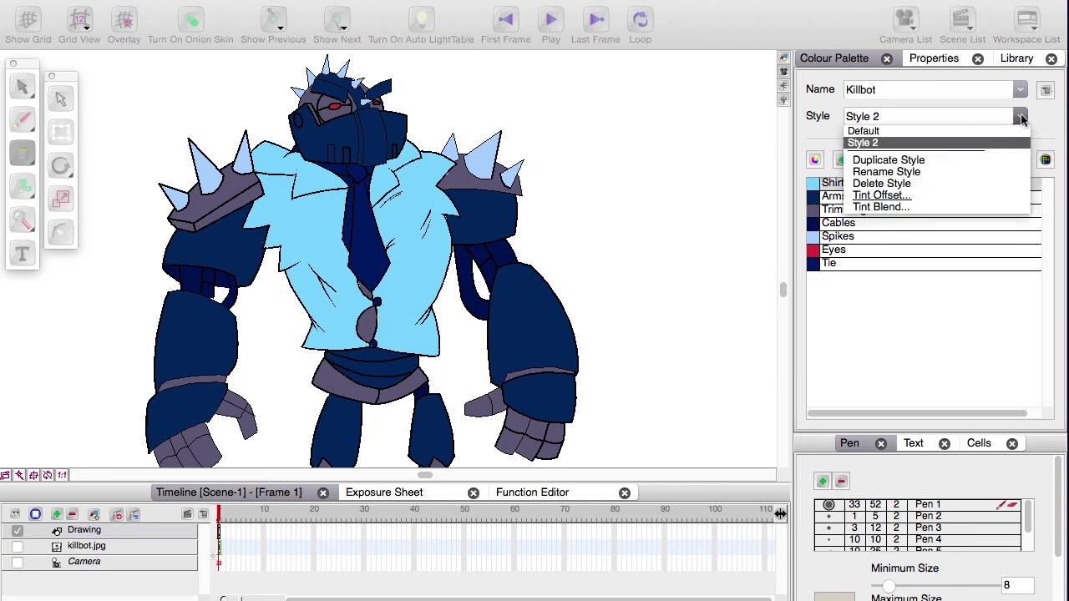
{"action": "left_click", "coordinate": [860, 130]}
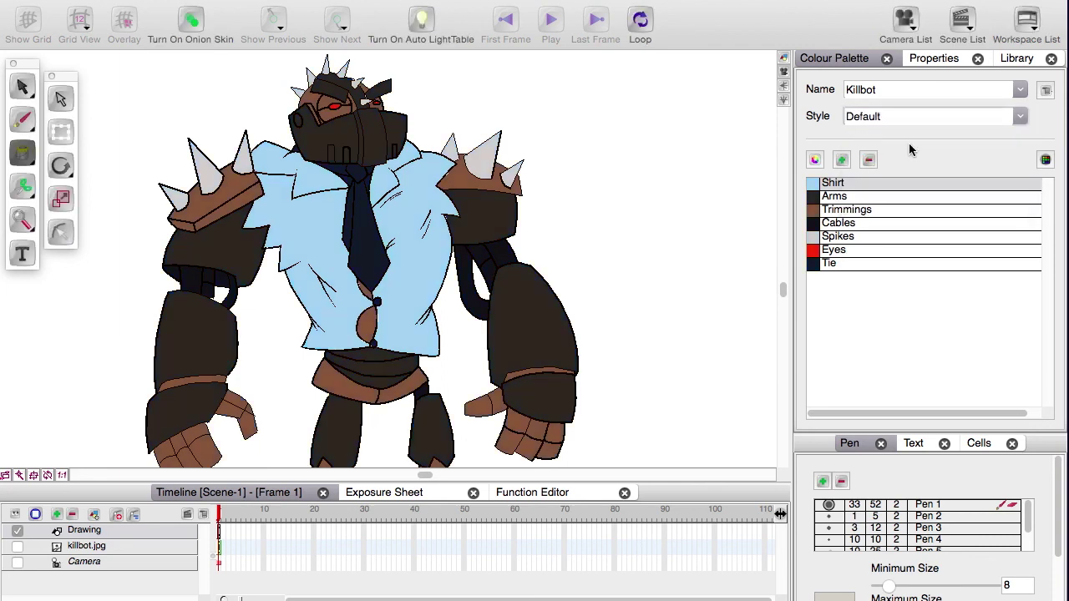